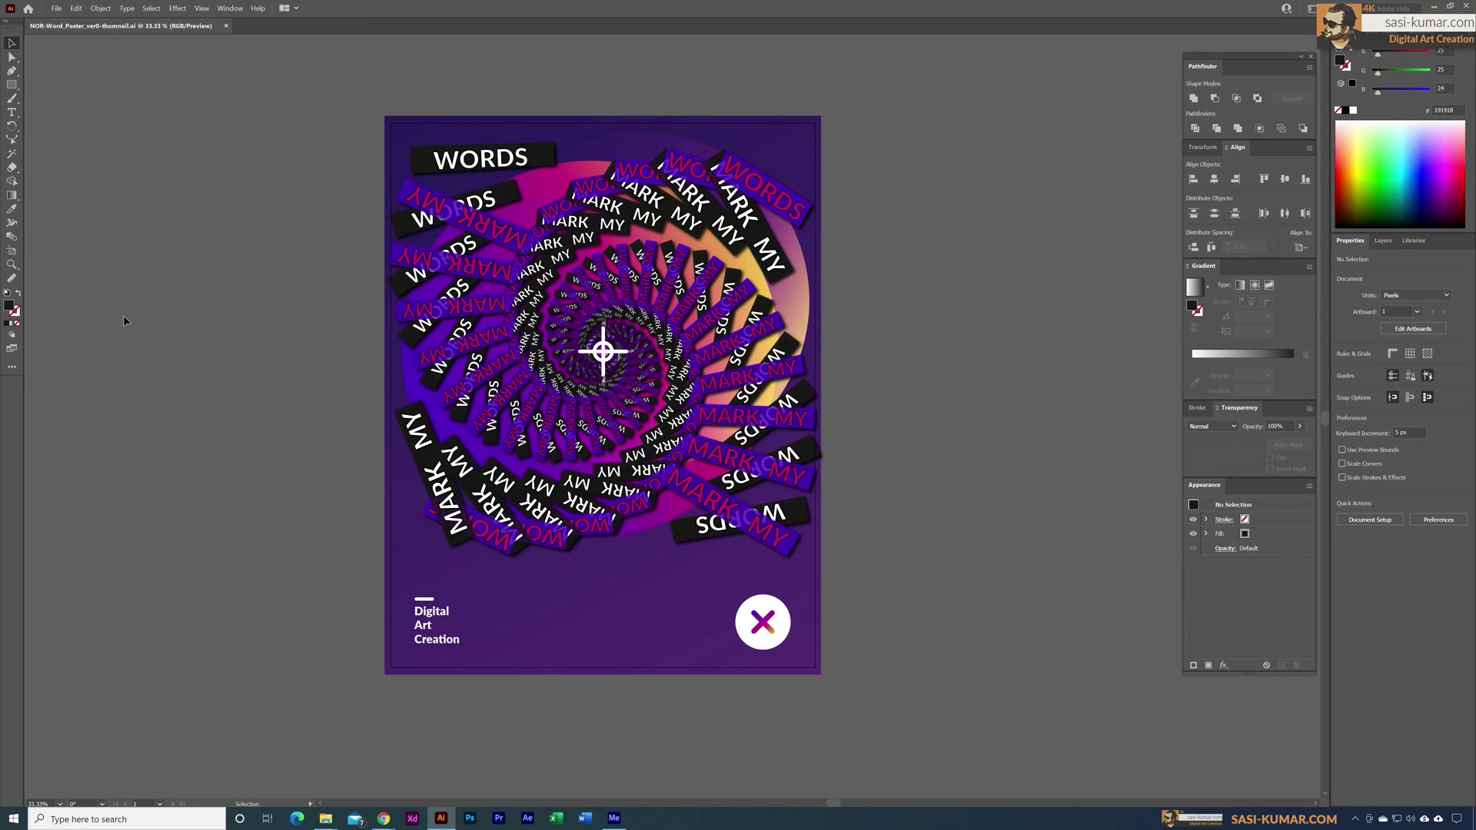
Create a new blank 3840 × 2160 px landscape document from the custom preset
click(584, 423)
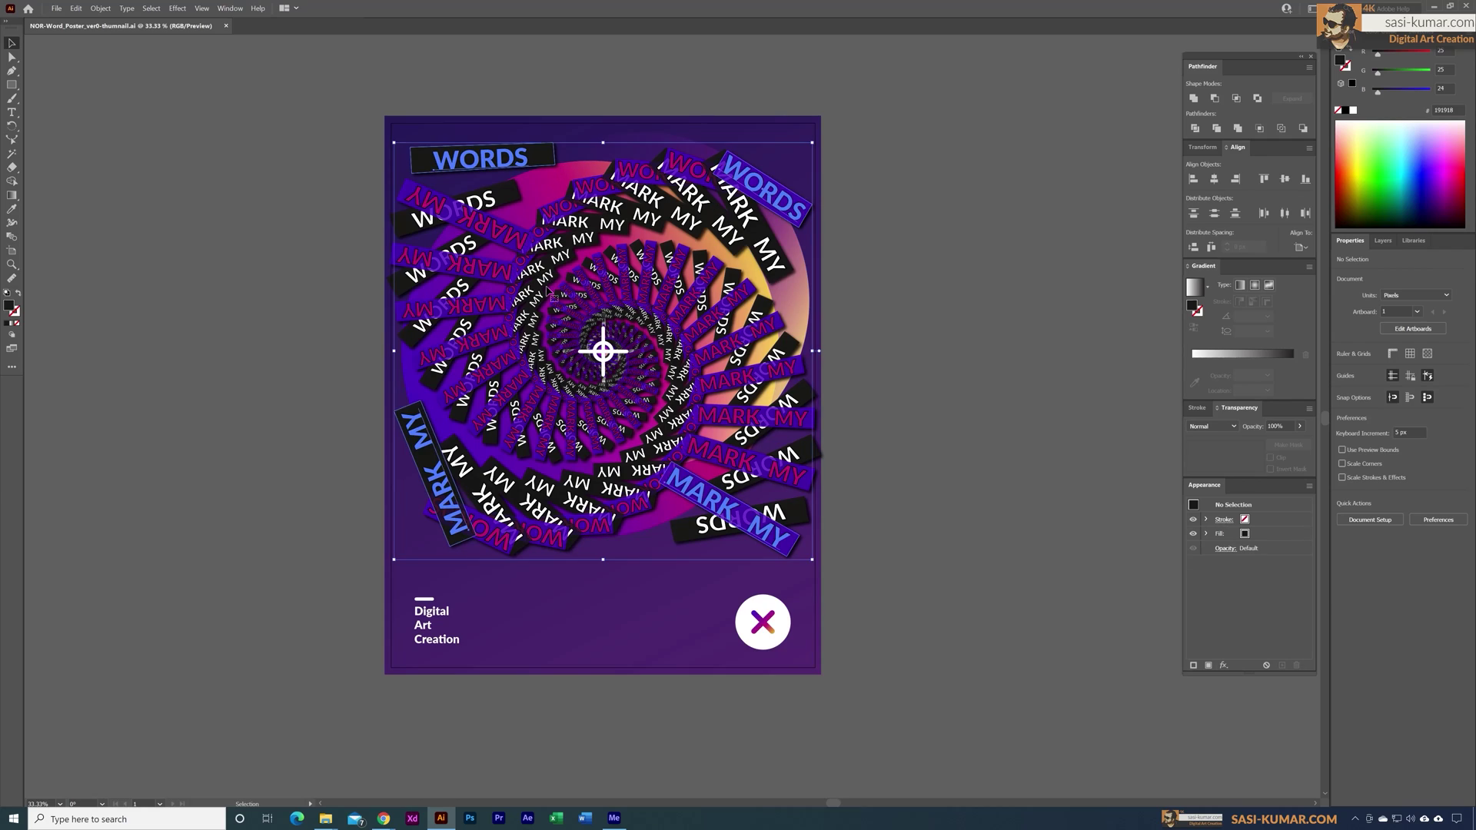
click(952, 405)
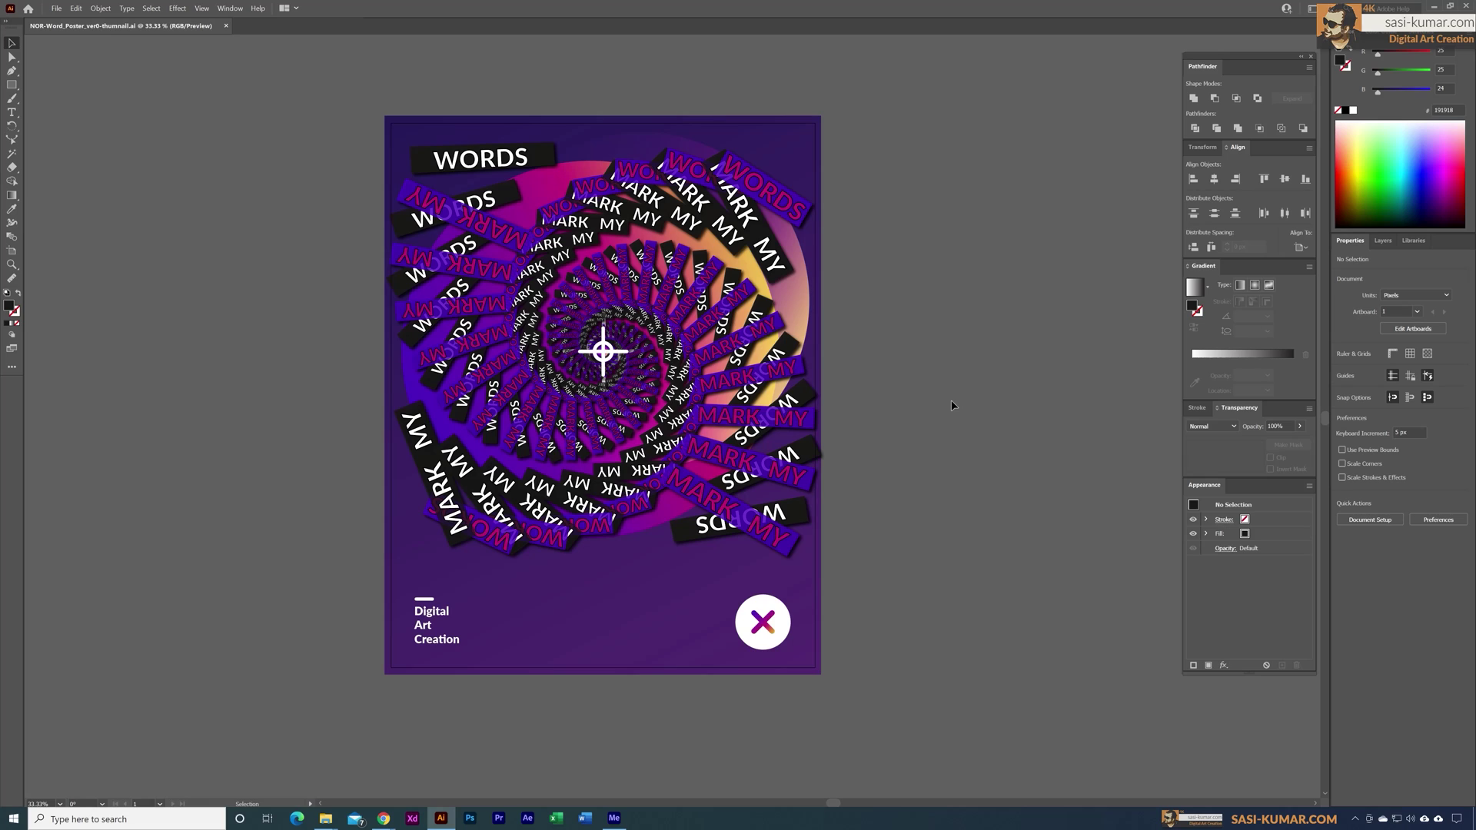
click(56, 9)
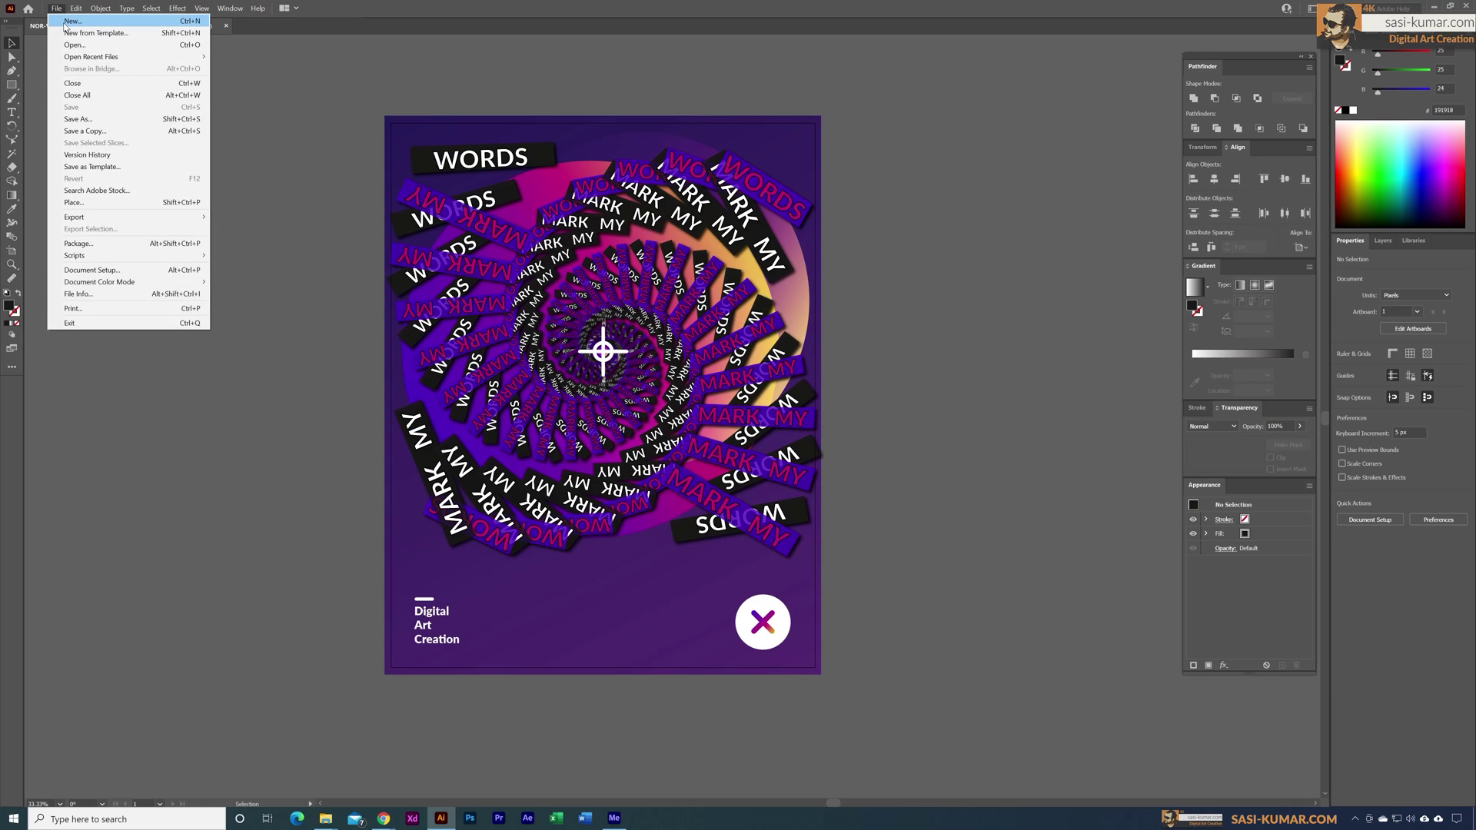
click(62, 18)
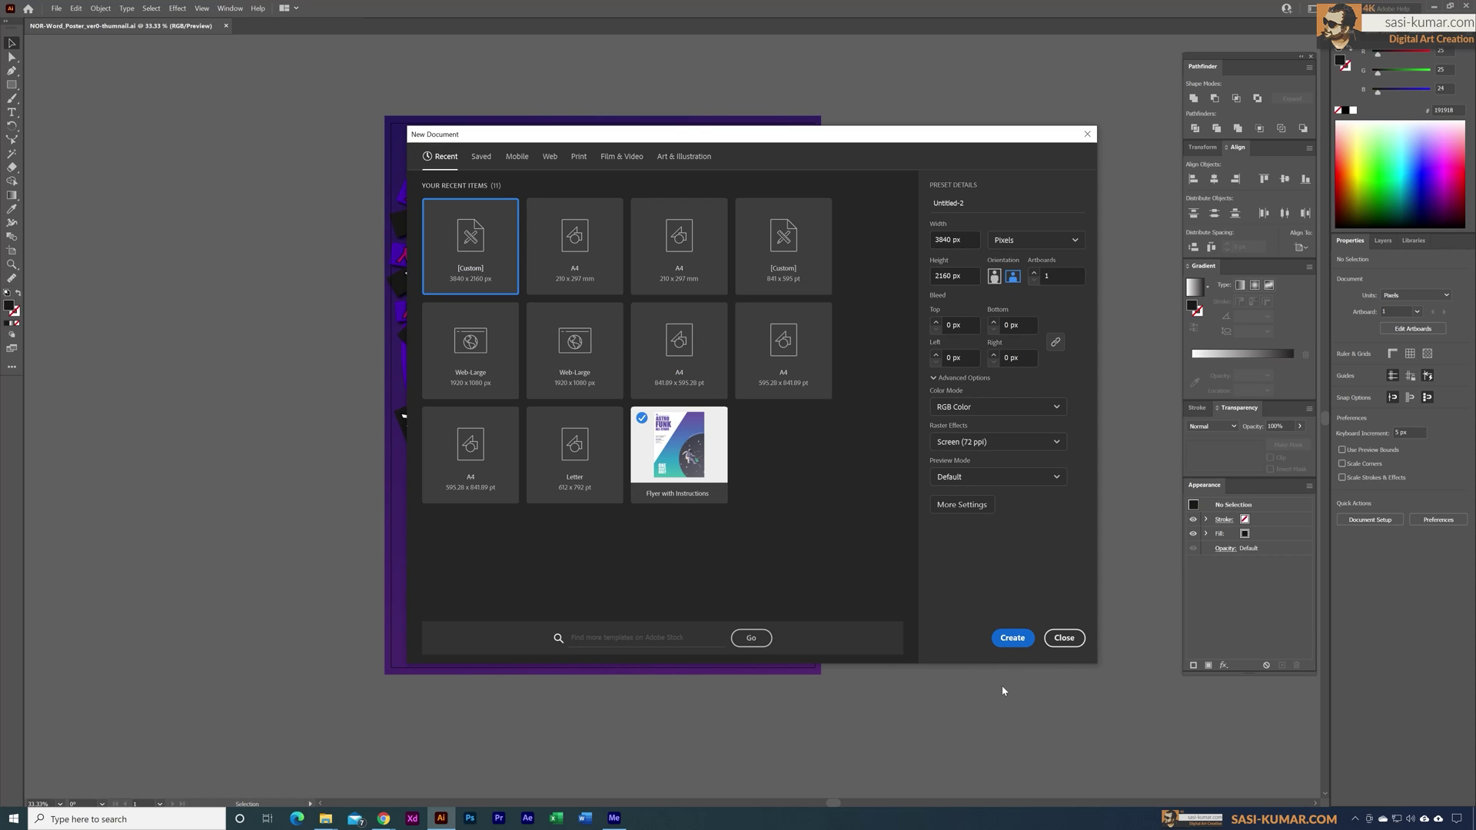
click(1013, 643)
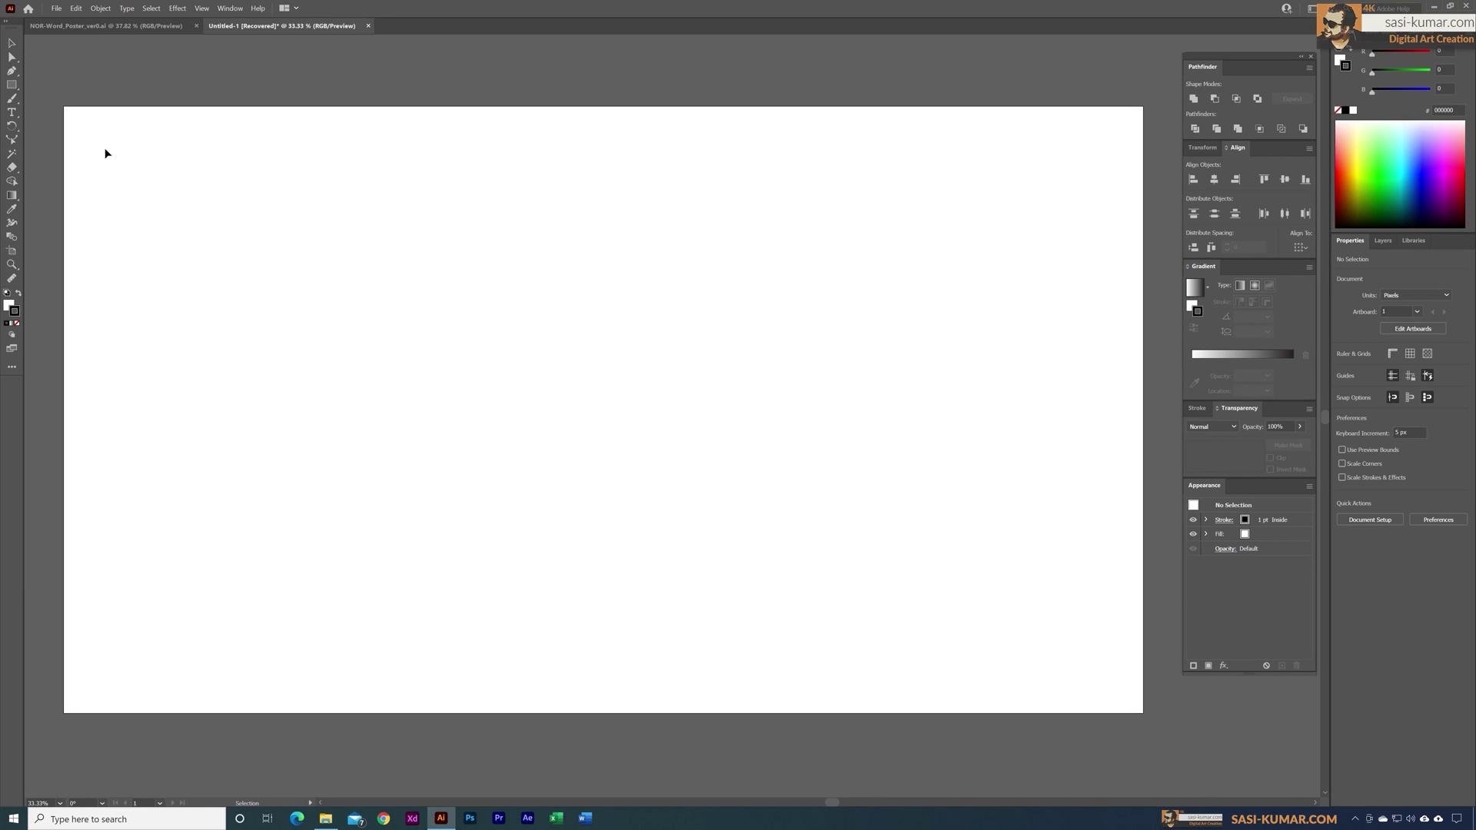
Type 'Digital Art' on the upper artboard and scale it up to about 220 pt
click(11, 112)
click(490, 237)
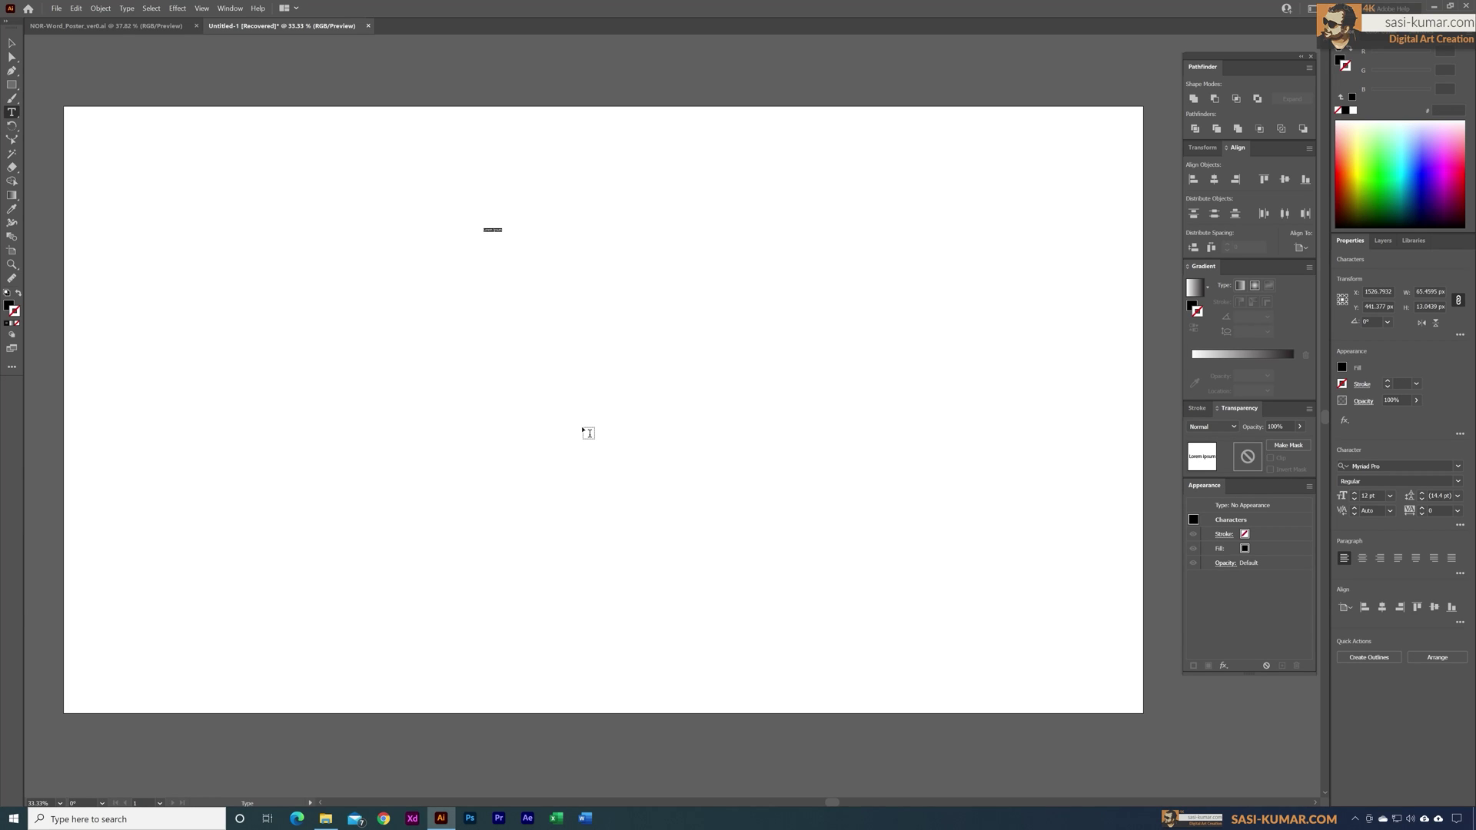
text(Digital)
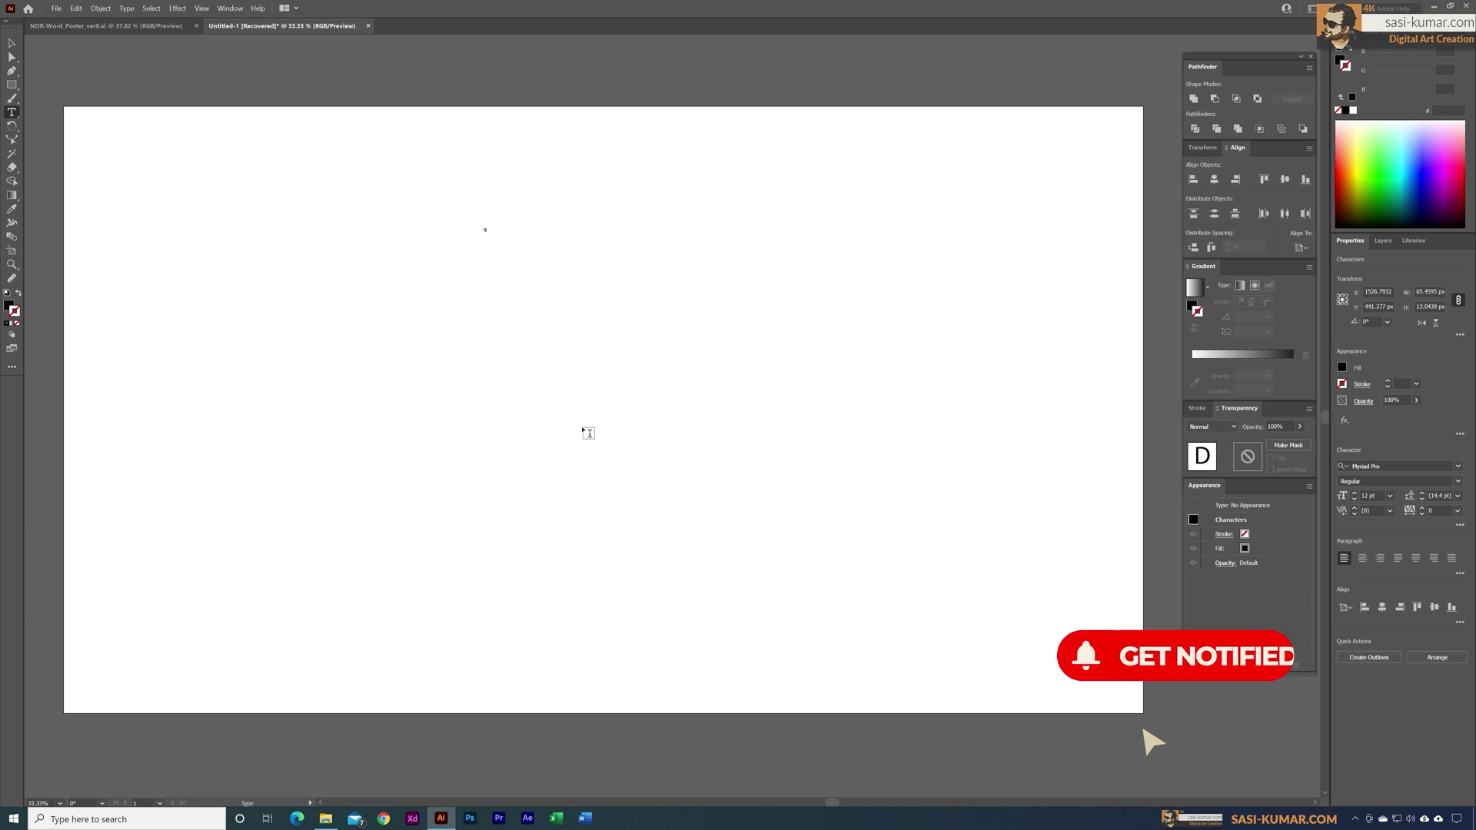
text( Art)
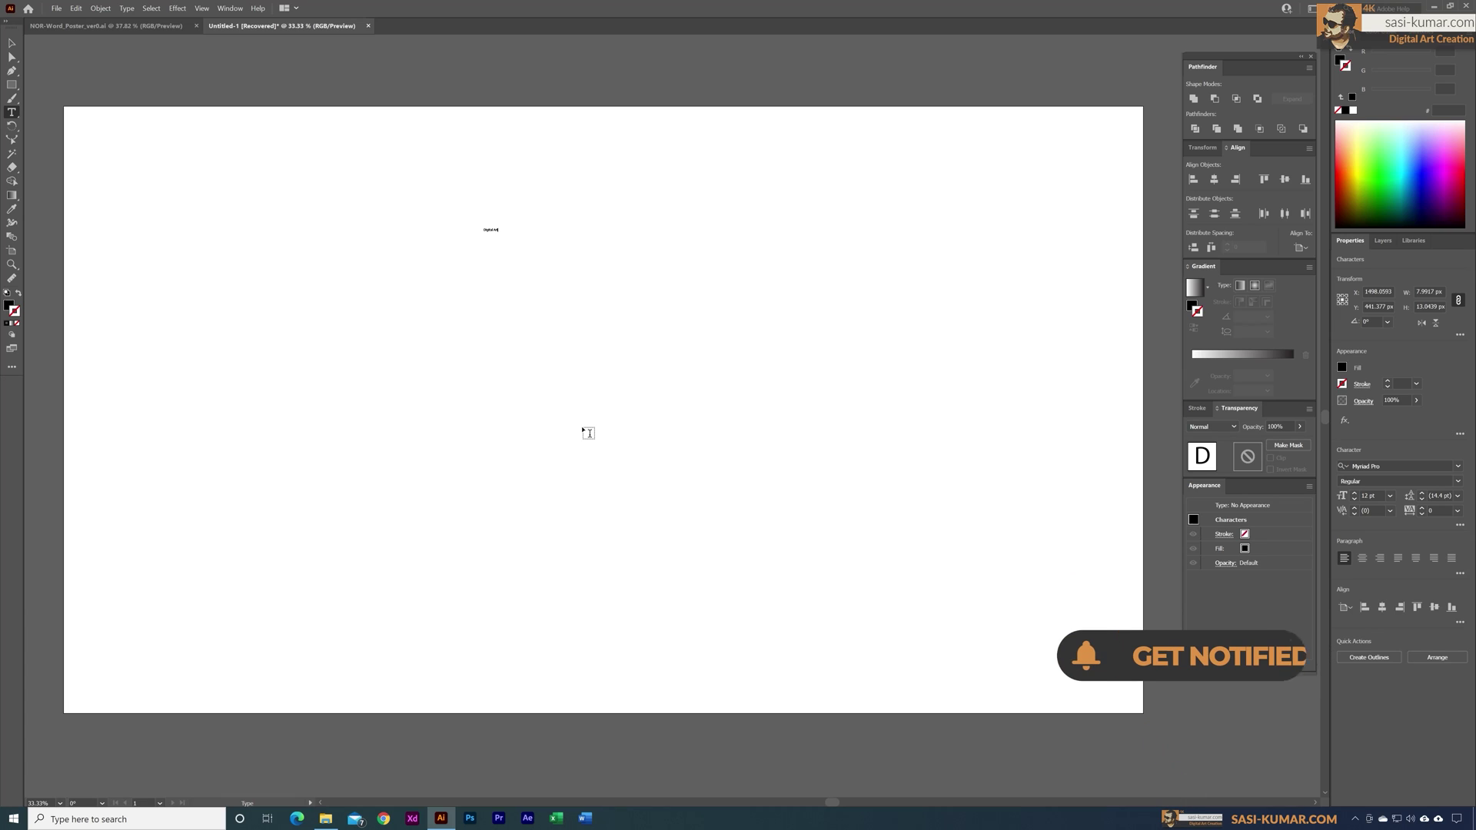
click(12, 44)
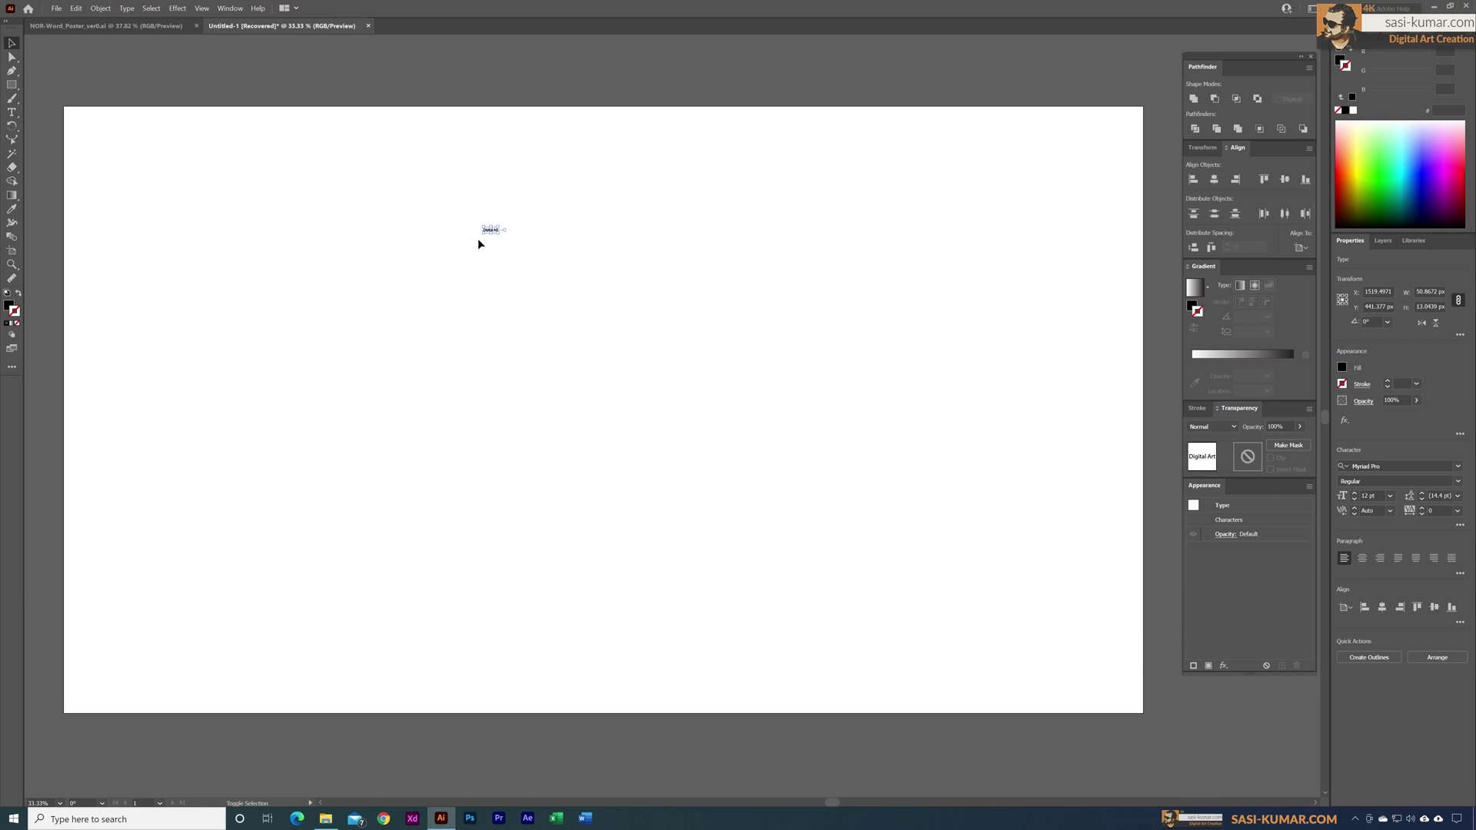
drag(499, 233, 692, 281)
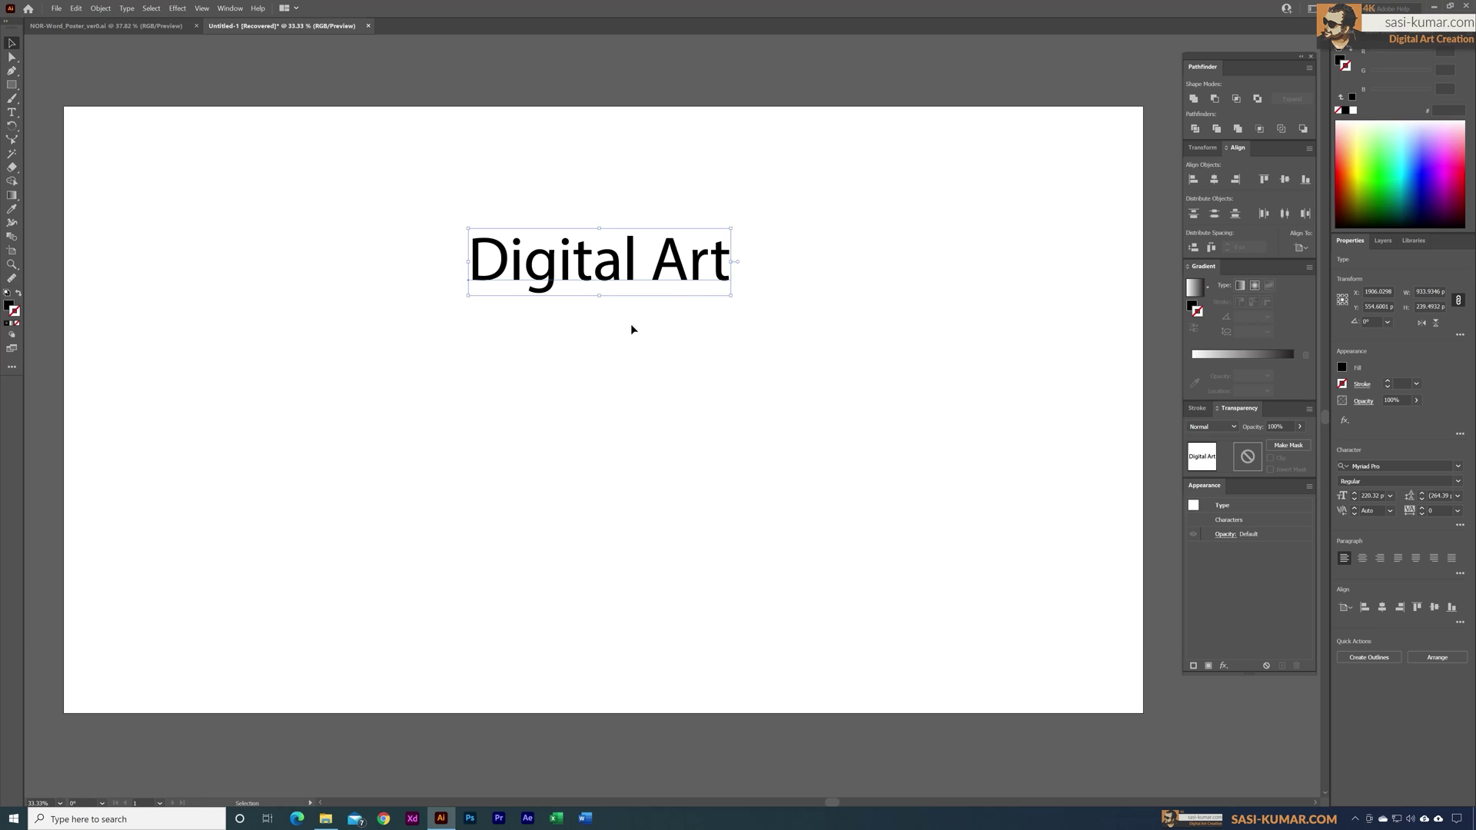
Set the text's font to Lato Black and shift it slightly left
click(1442, 469)
text(lat)
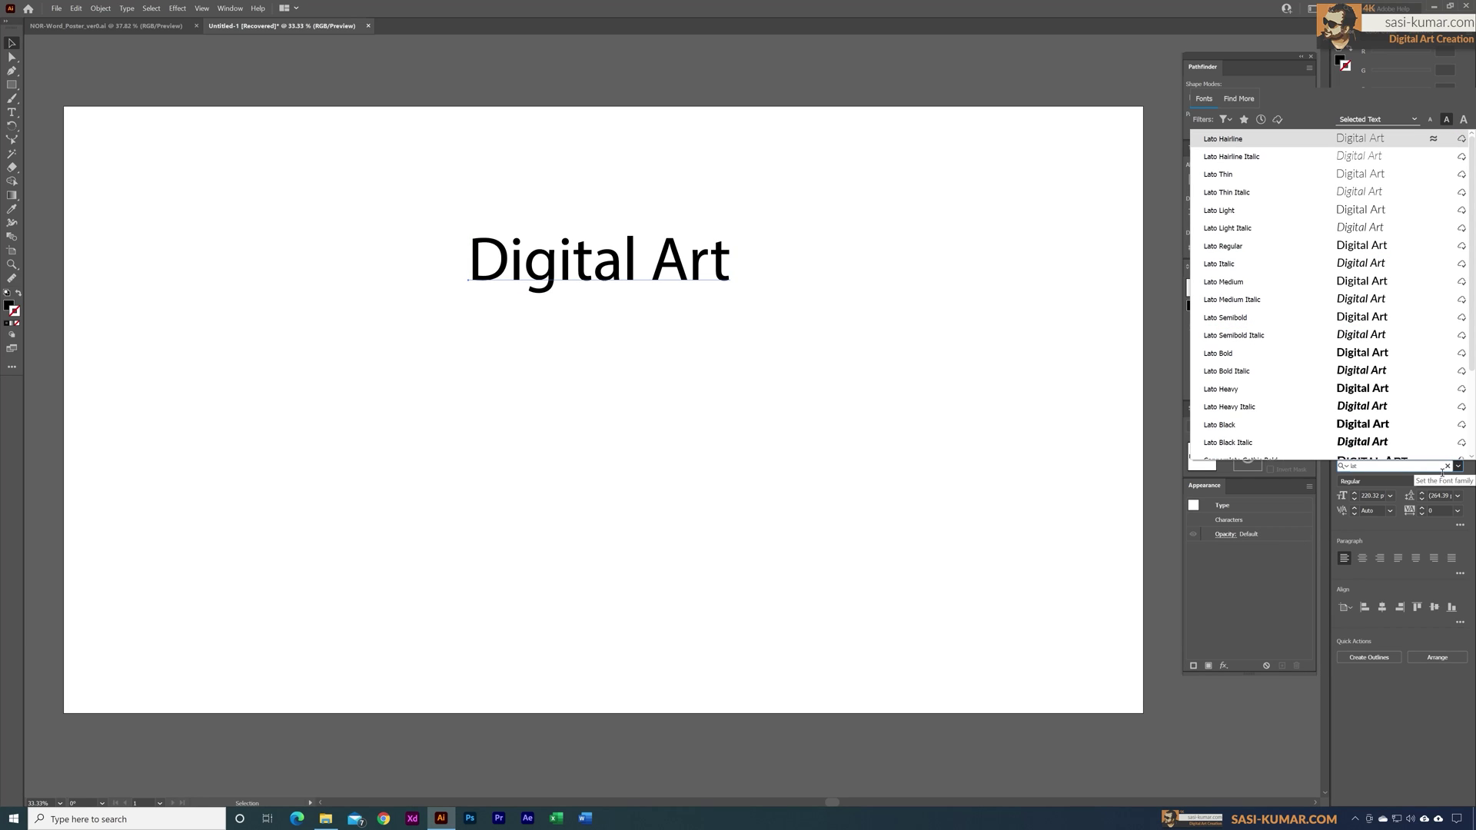
click(1229, 425)
drag(683, 264, 647, 266)
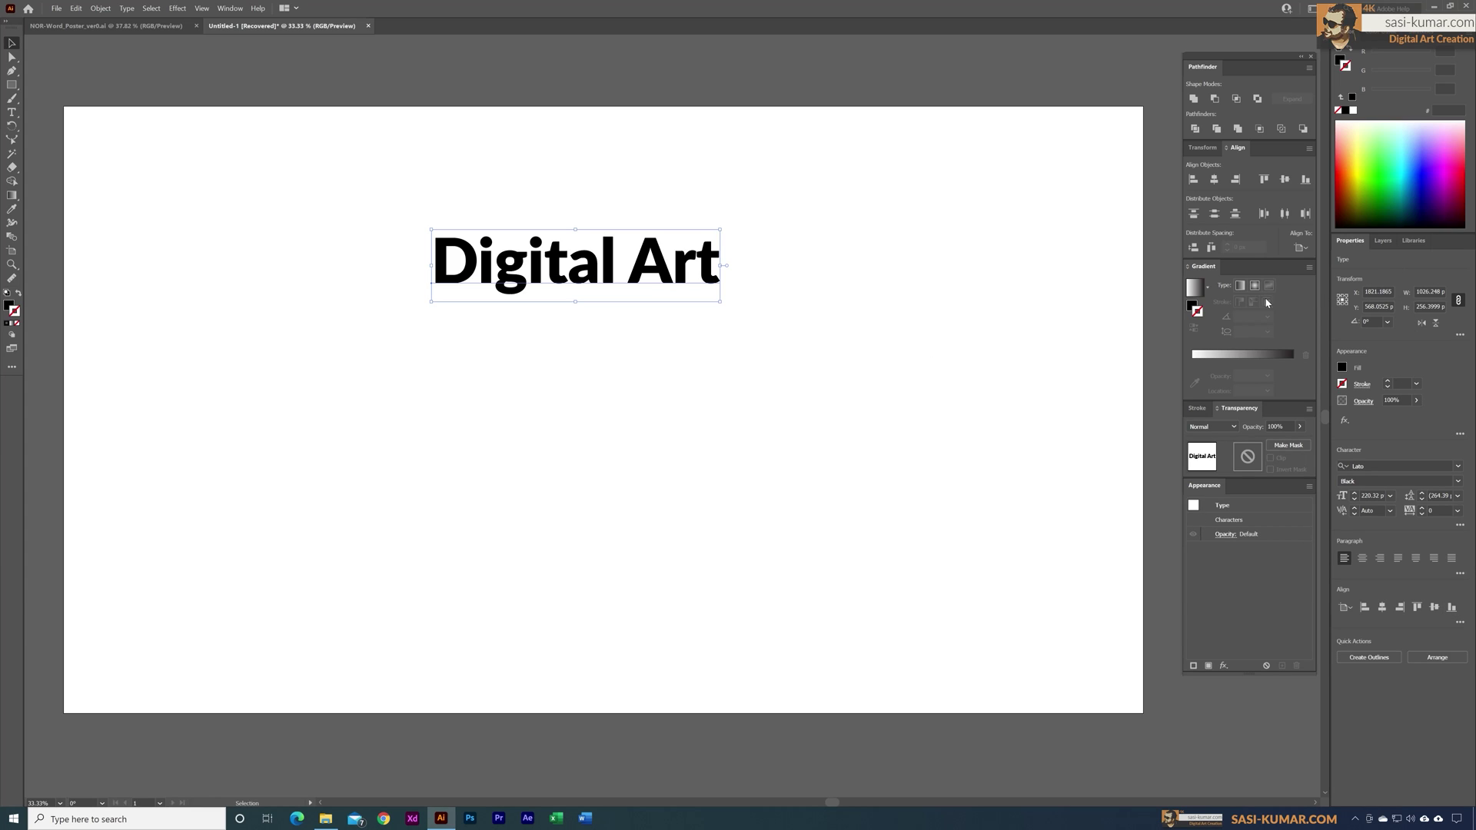
Turn on All Caps so the heading reads DIGITAL ART
click(1459, 525)
click(1343, 644)
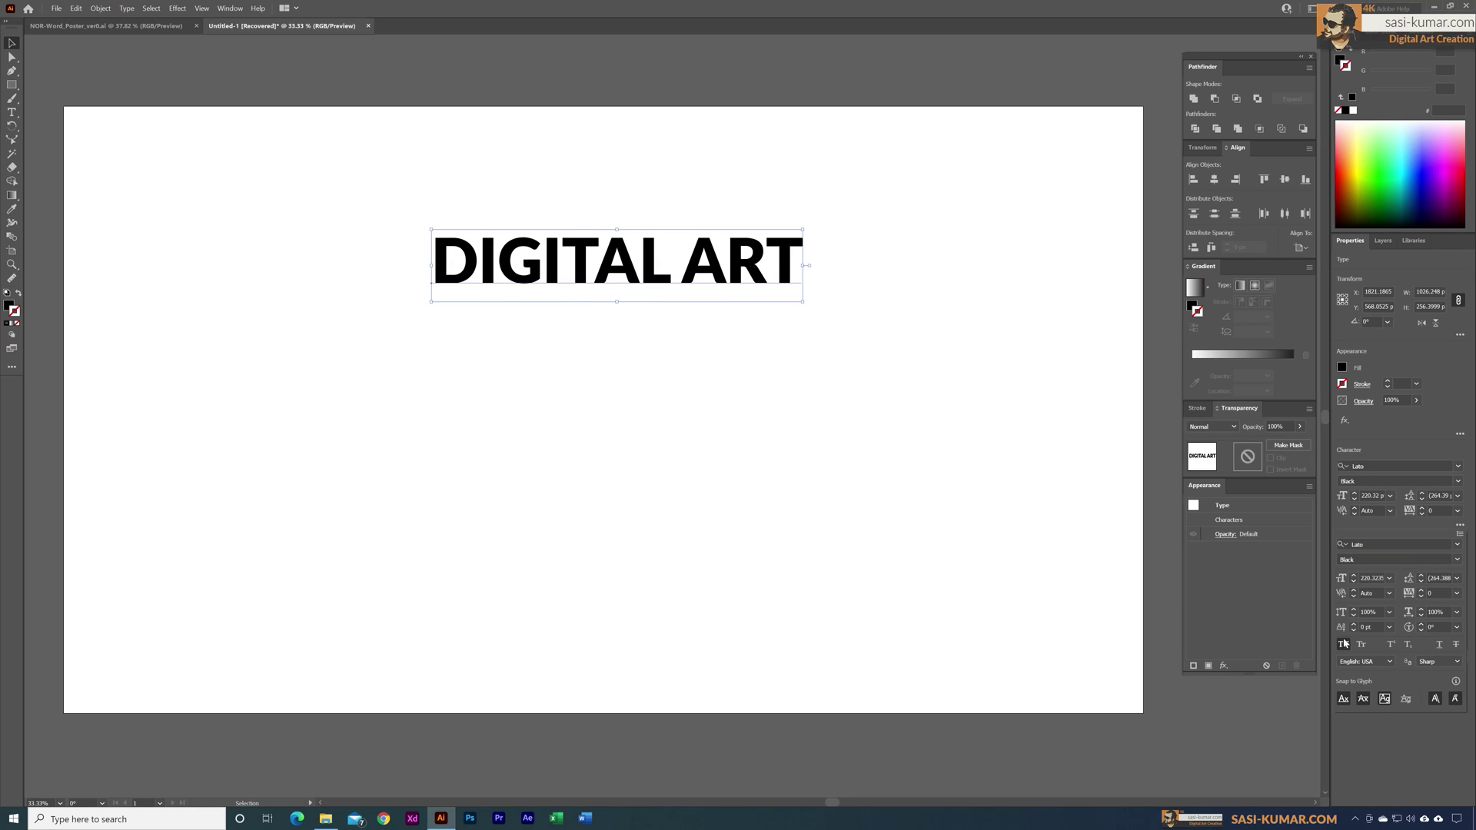
click(609, 274)
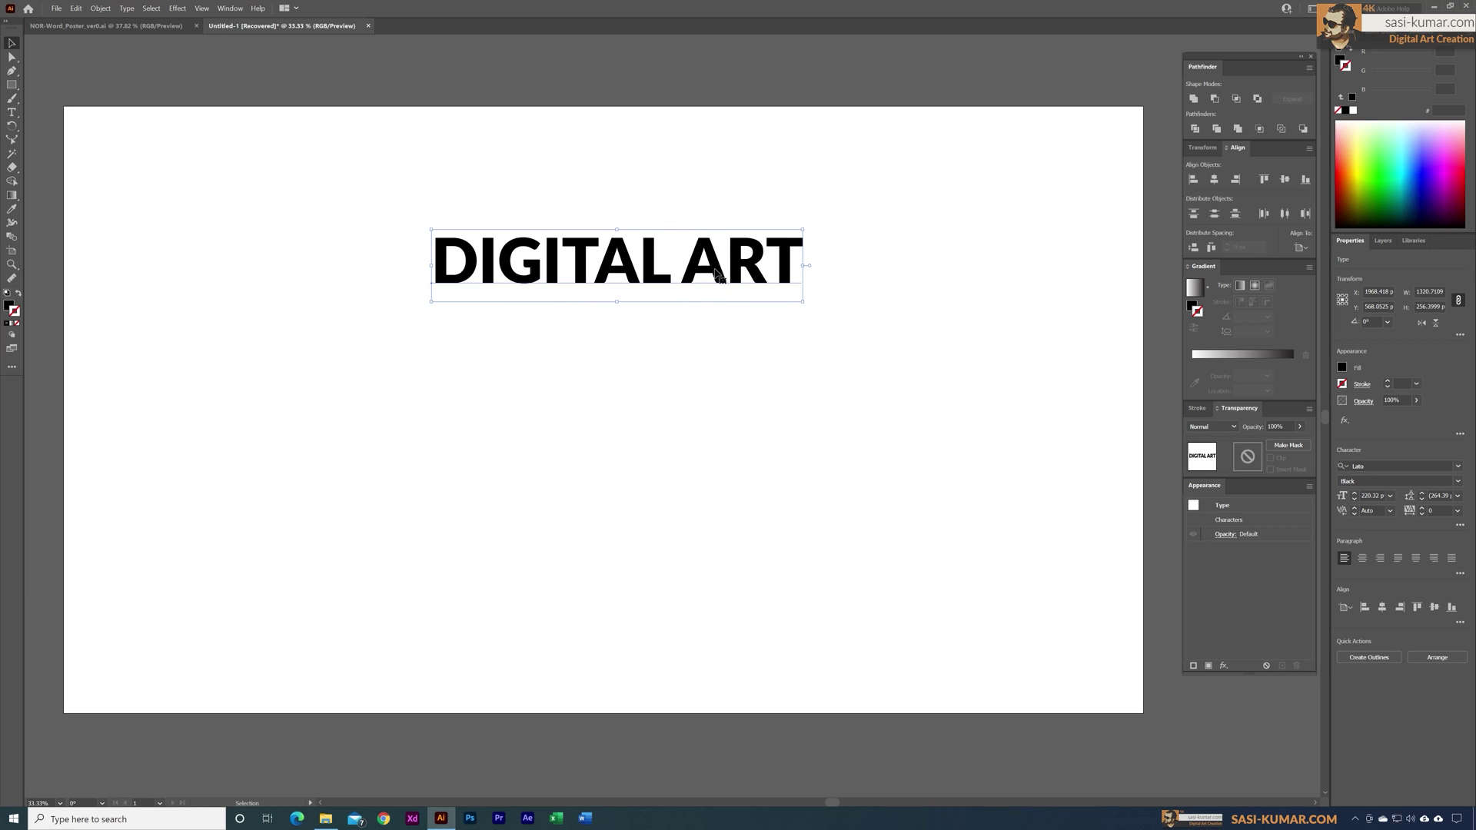
Duplicate the heading below and retype the copy as CREATION
drag(721, 275, 757, 398)
triple_click(673, 405)
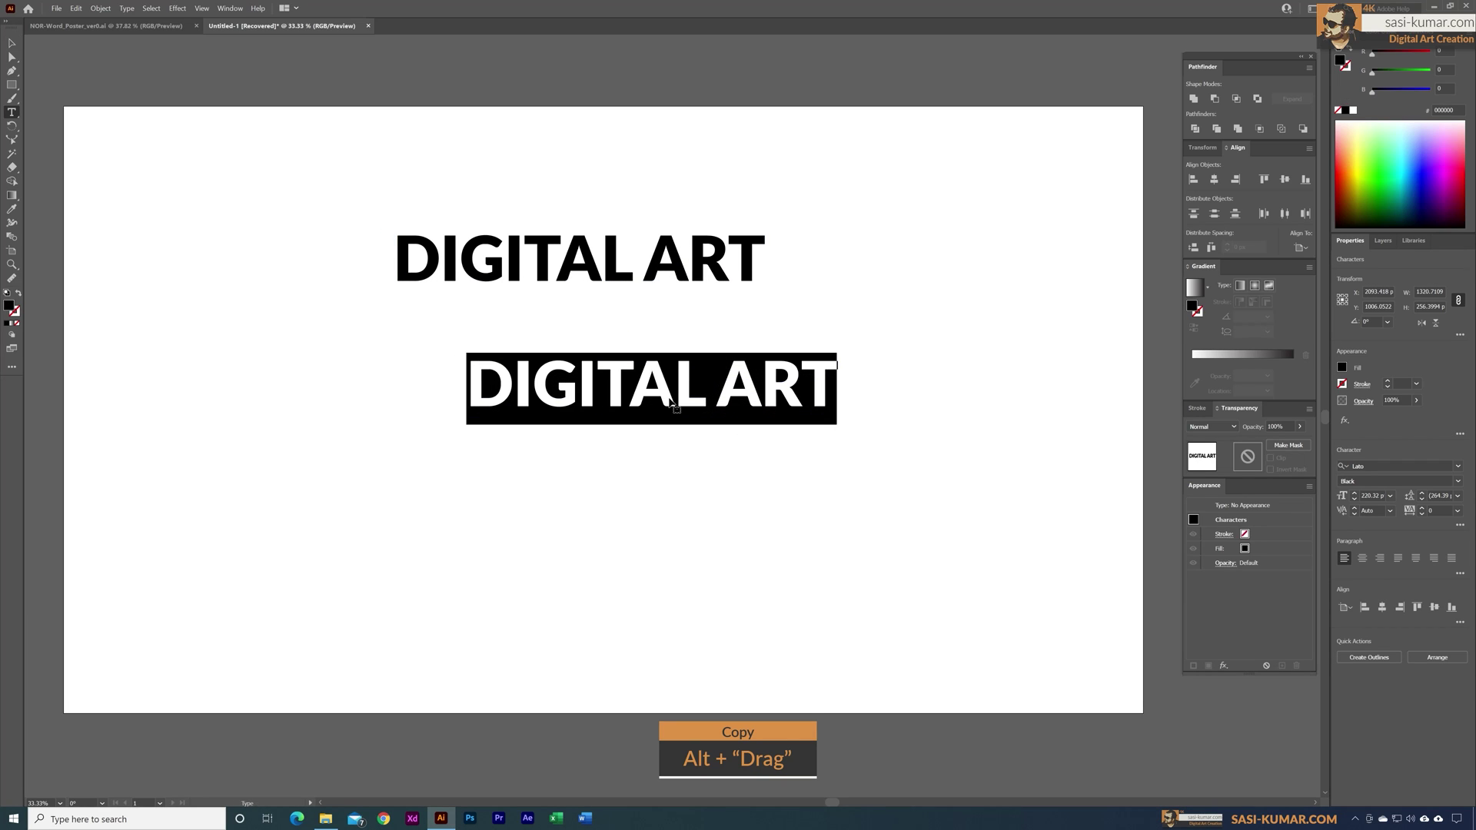
text(CRET)
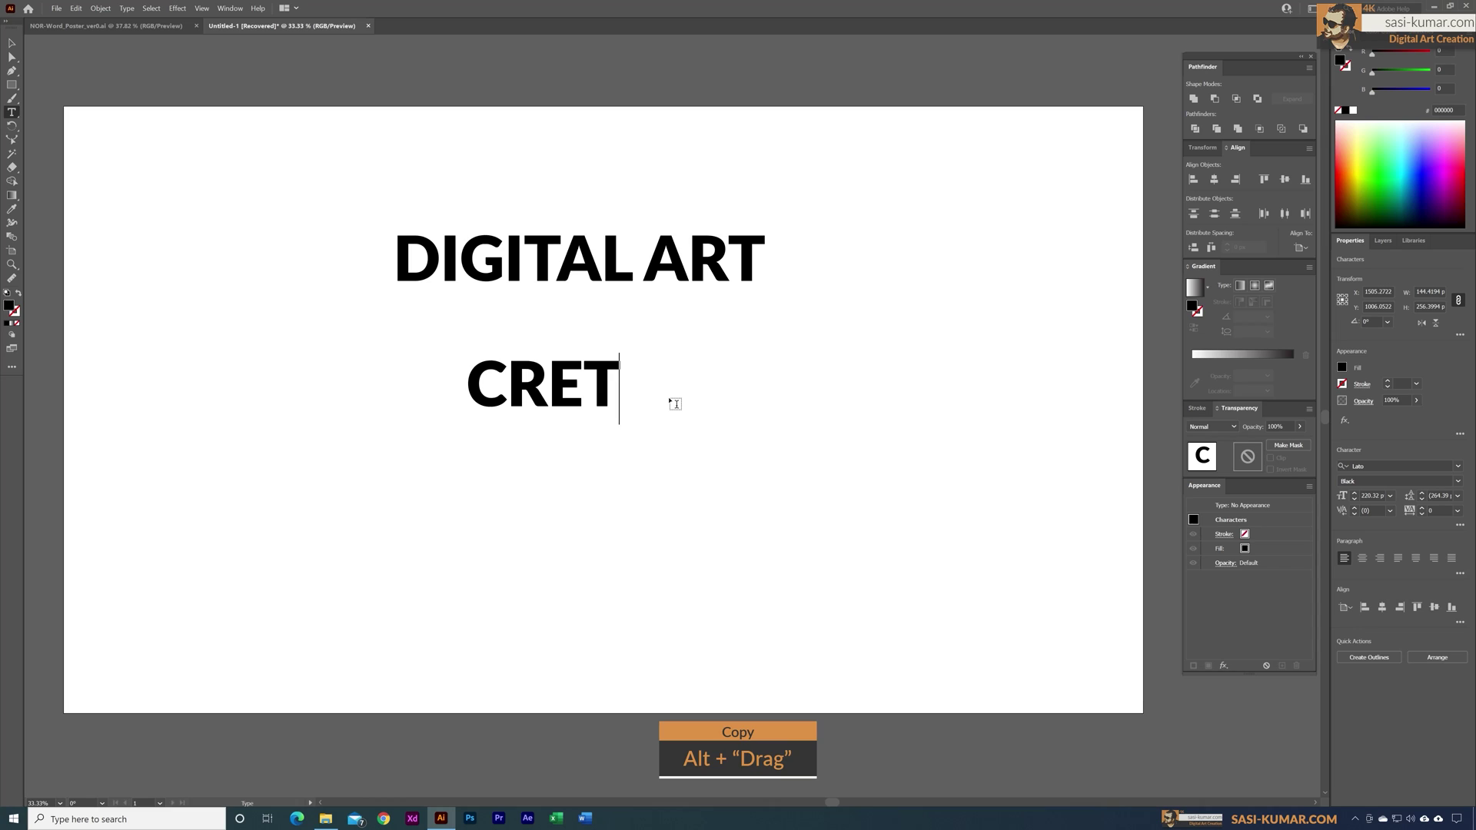
key(BackSpace)
text(ATION)
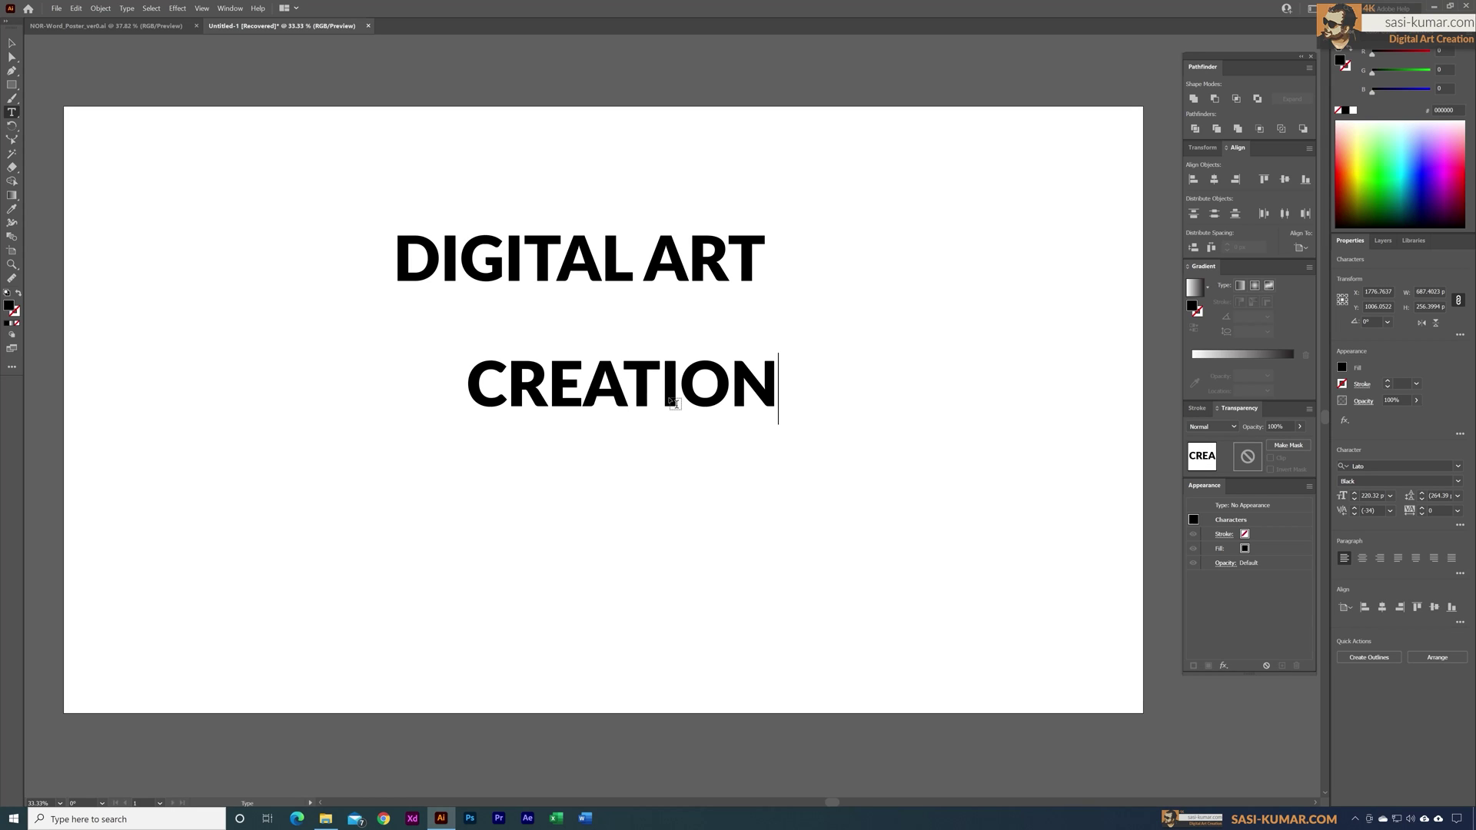
Rotate CREATION -90° and place it beside DIGITAL ART's right end, raising DIGITAL ART
click(12, 44)
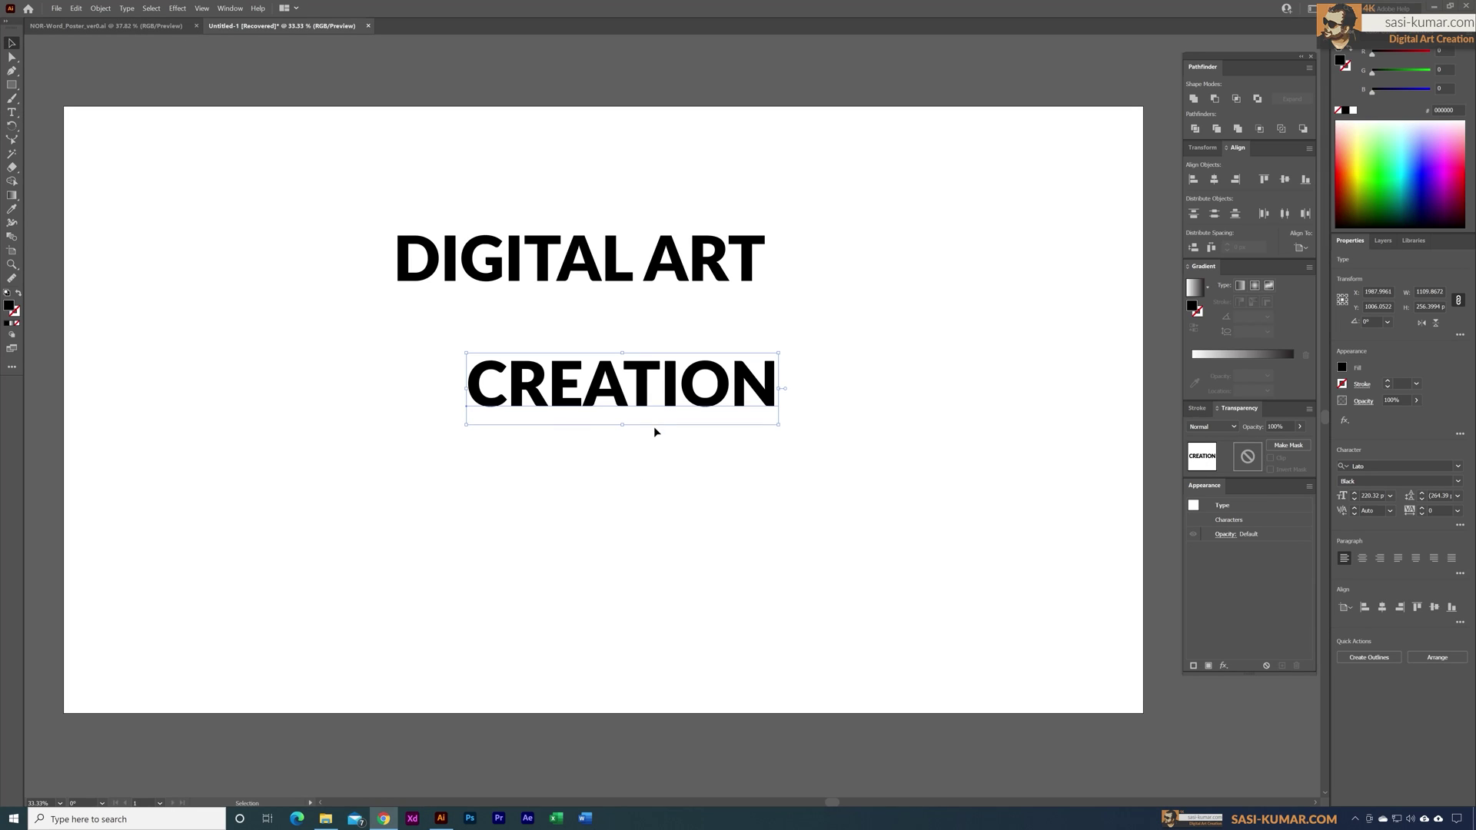
double_click(12, 125)
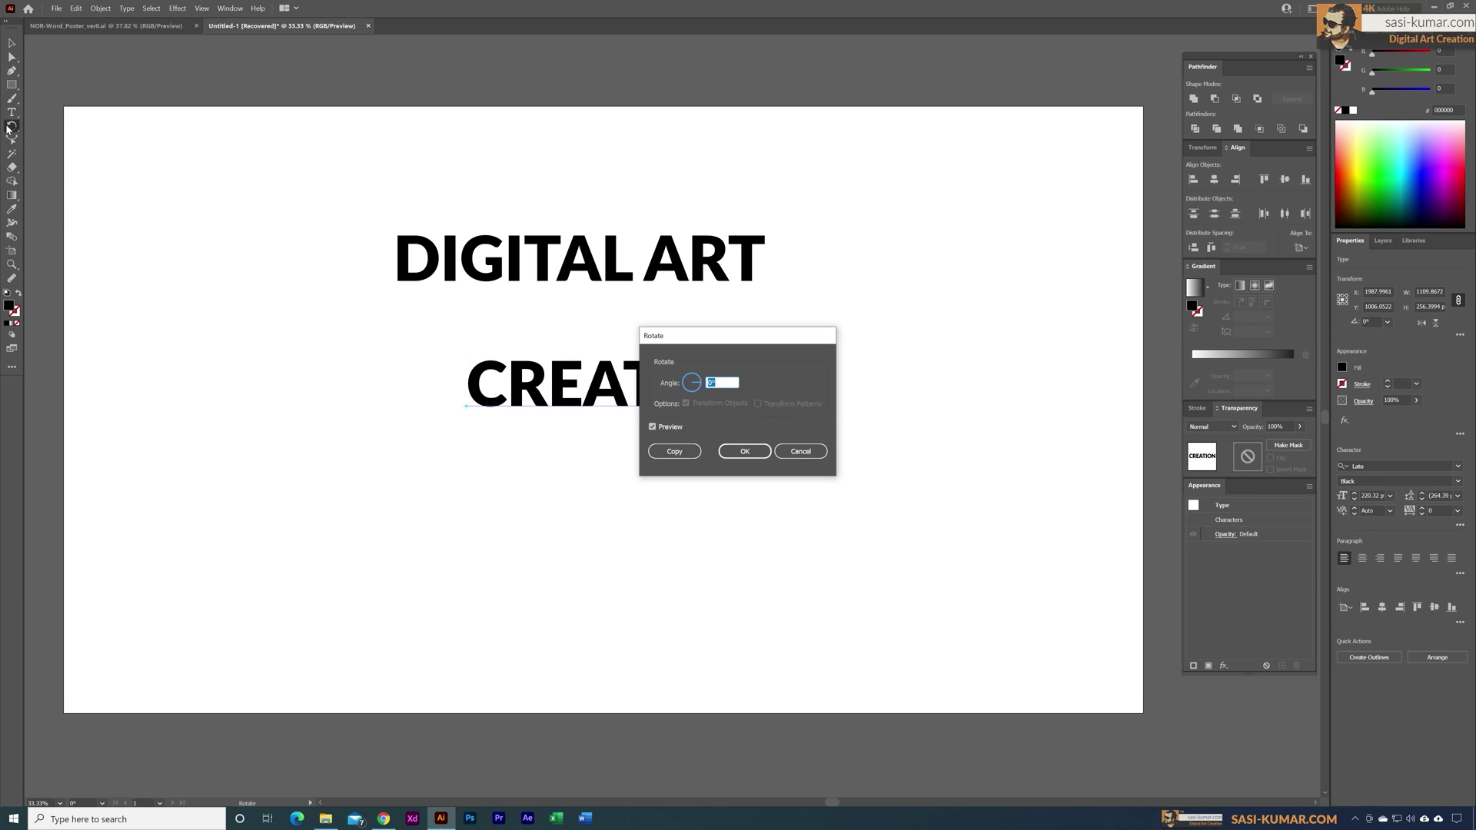
text(-9)
key(Return)
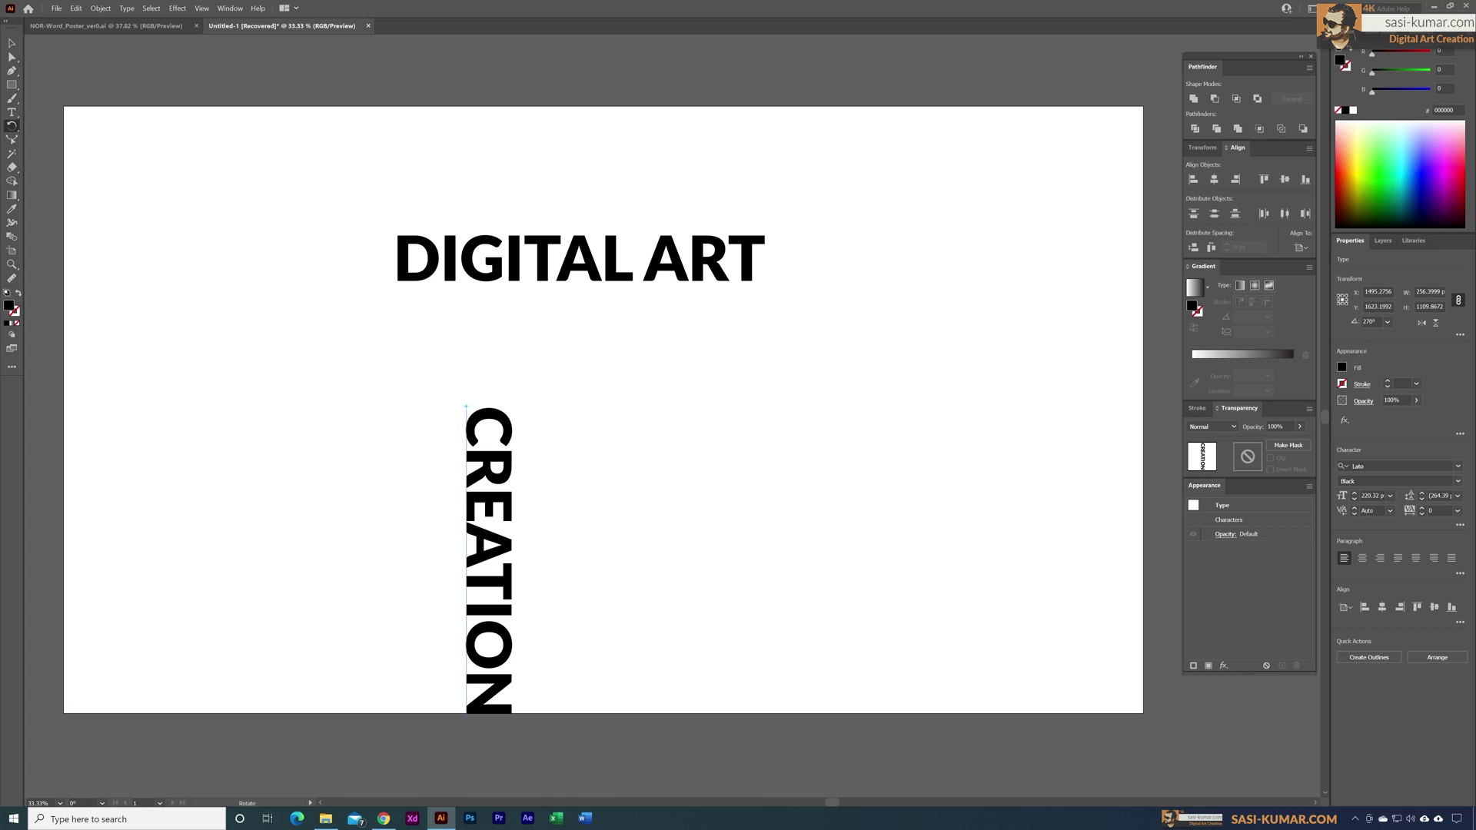
key(v)
drag(505, 420, 825, 265)
click(619, 262)
drag(618, 261, 624, 206)
Copy CREATION to the left side and rotate it -180° beside DIGITAL ART's left end
drag(823, 298, 409, 355)
click(773, 273)
click(772, 272)
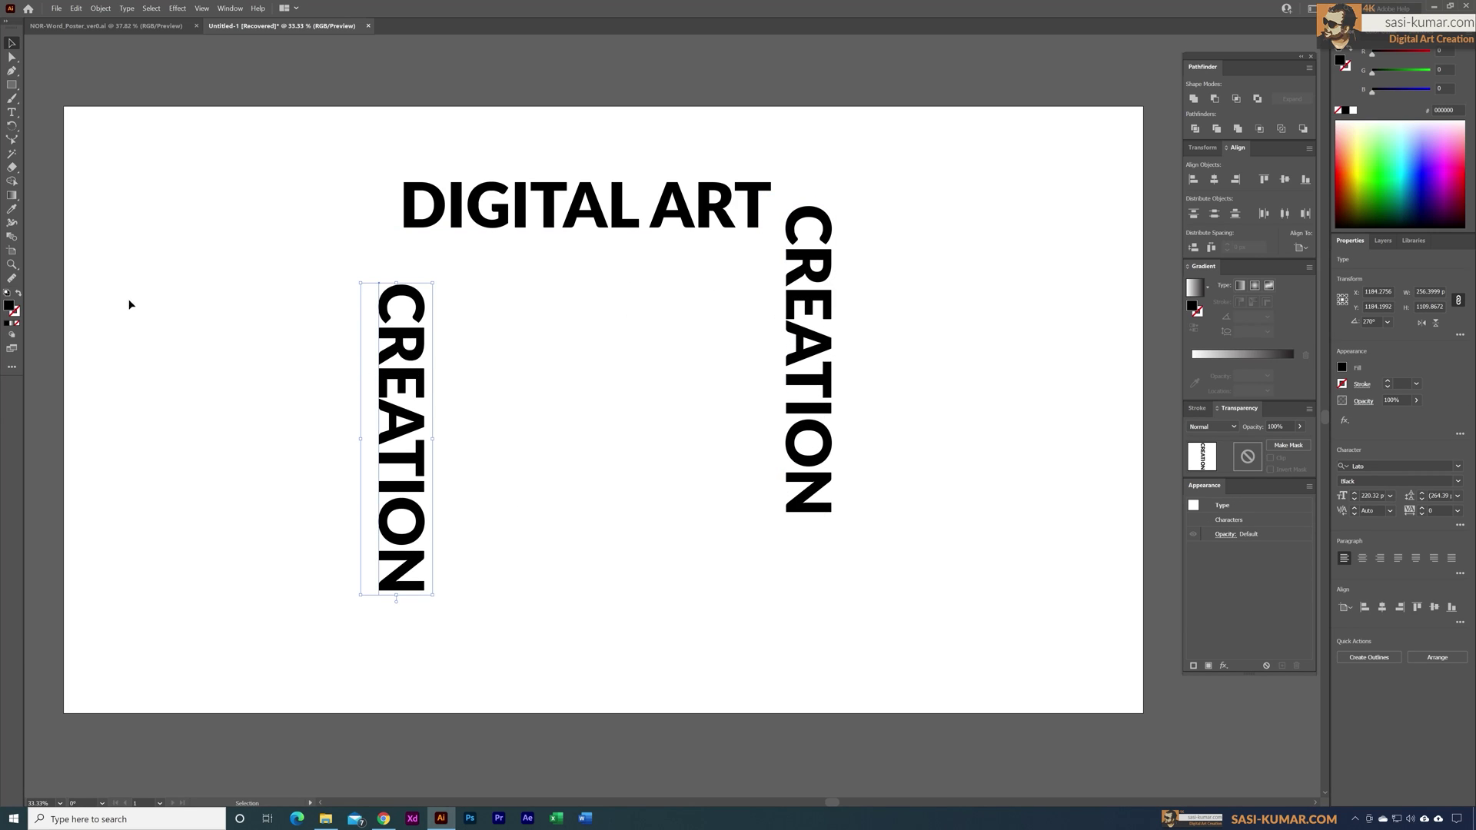
double_click(11, 125)
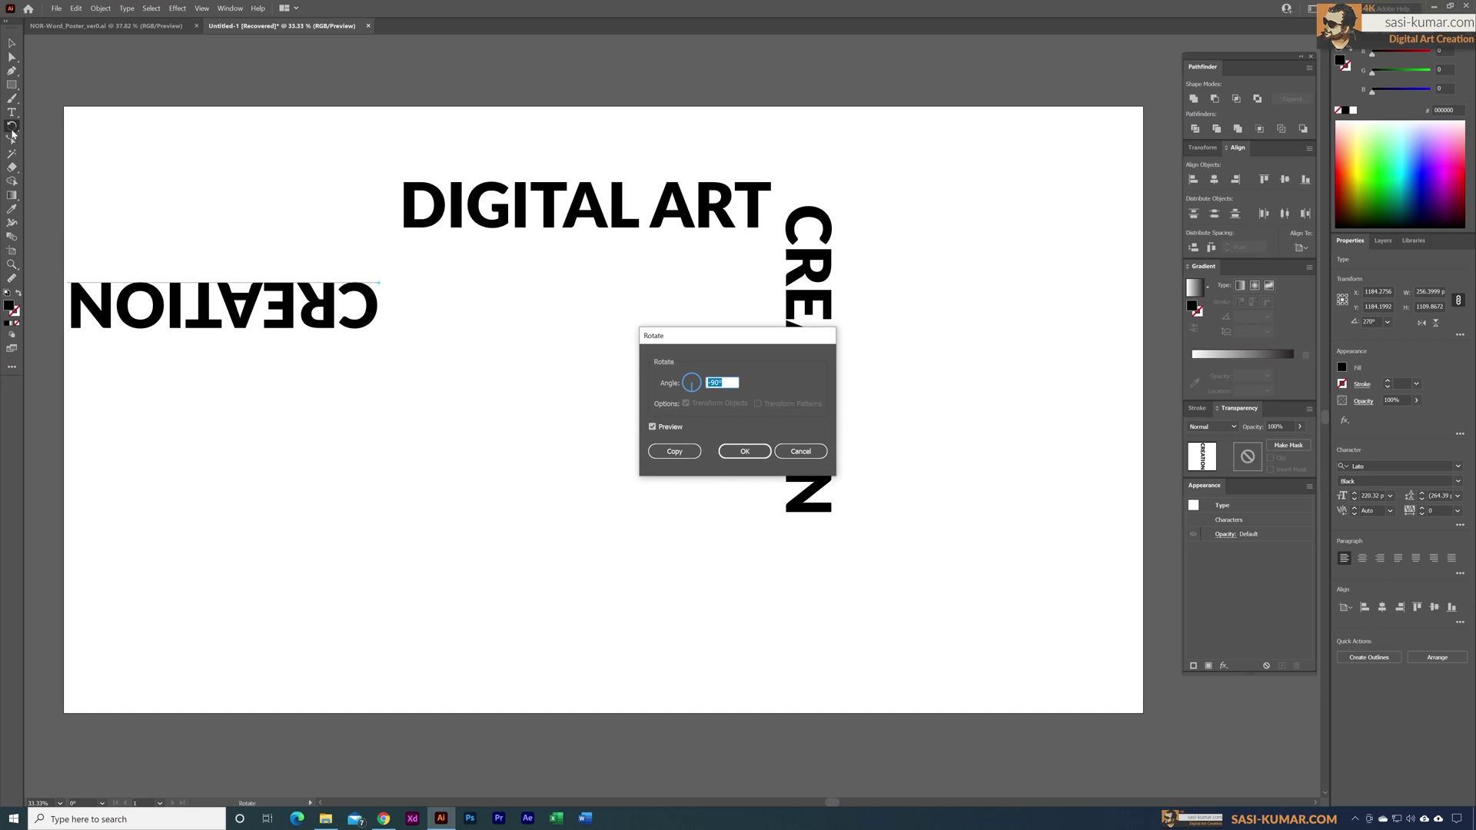
text(-)
text(180)
key(Return)
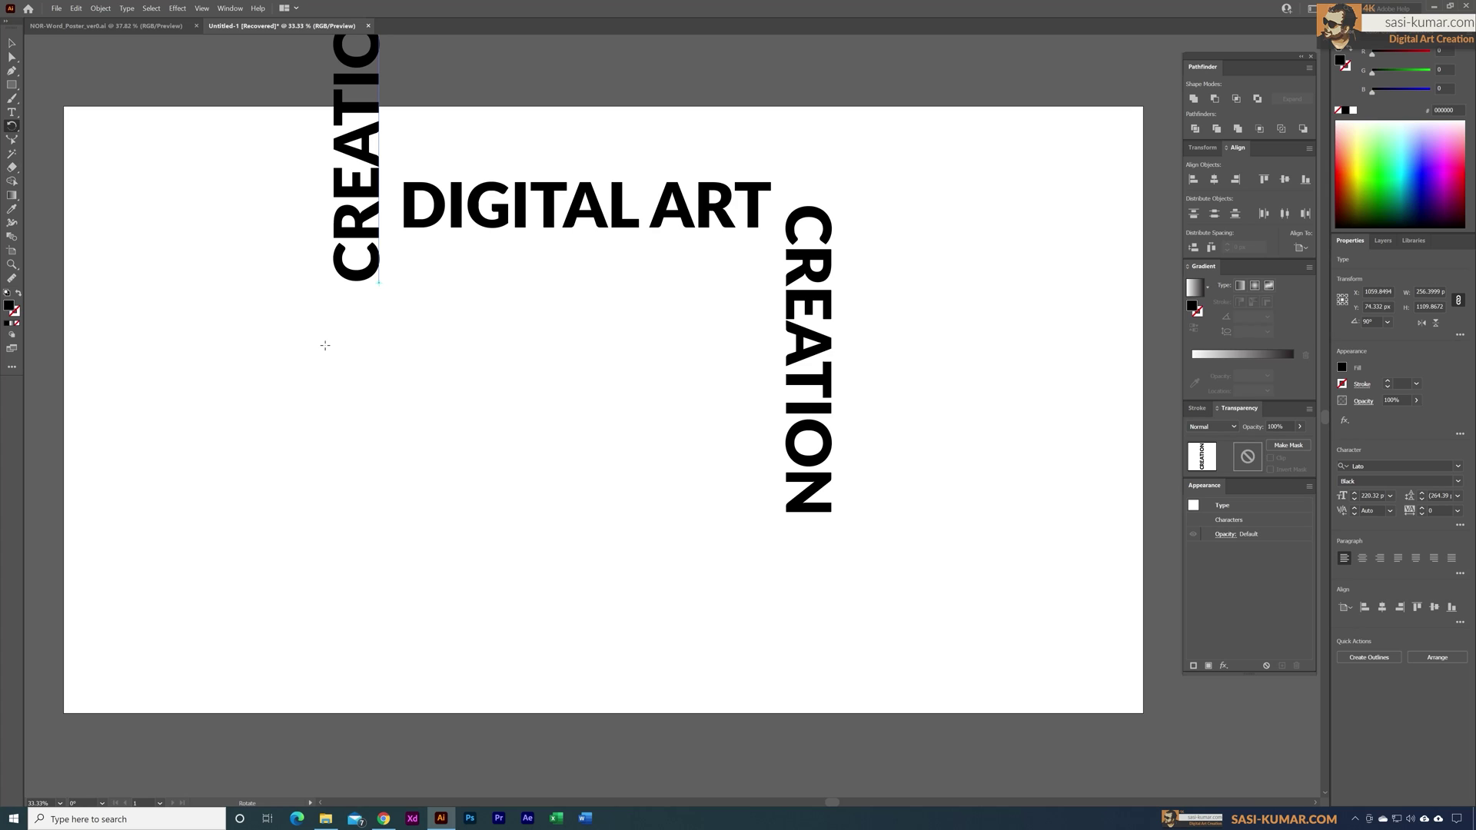
key(v)
drag(355, 136, 405, 382)
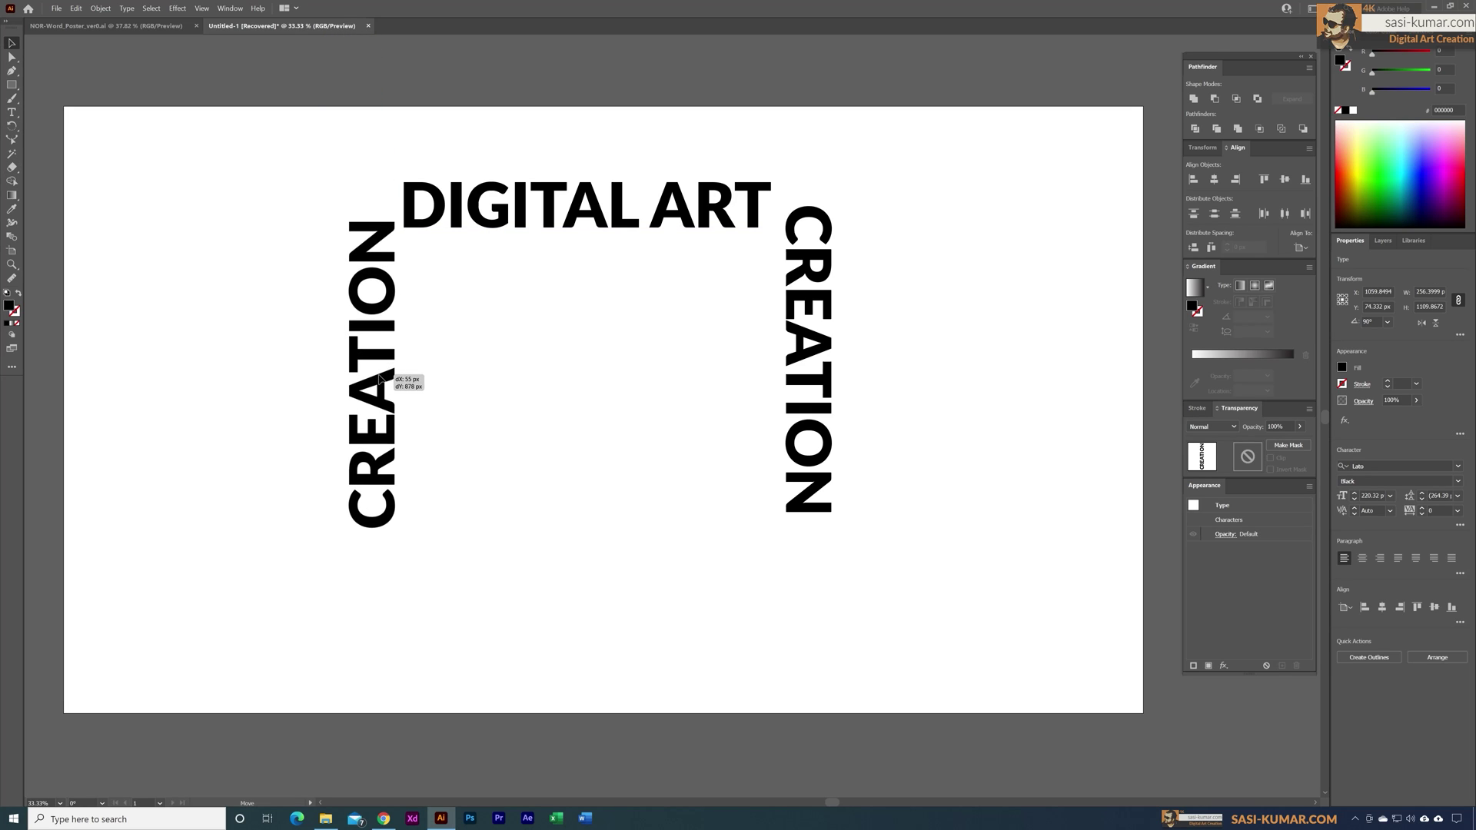
Duplicate DIGITAL ART straight down to form the bottom of the frame
click(564, 224)
drag(563, 223, 578, 575)
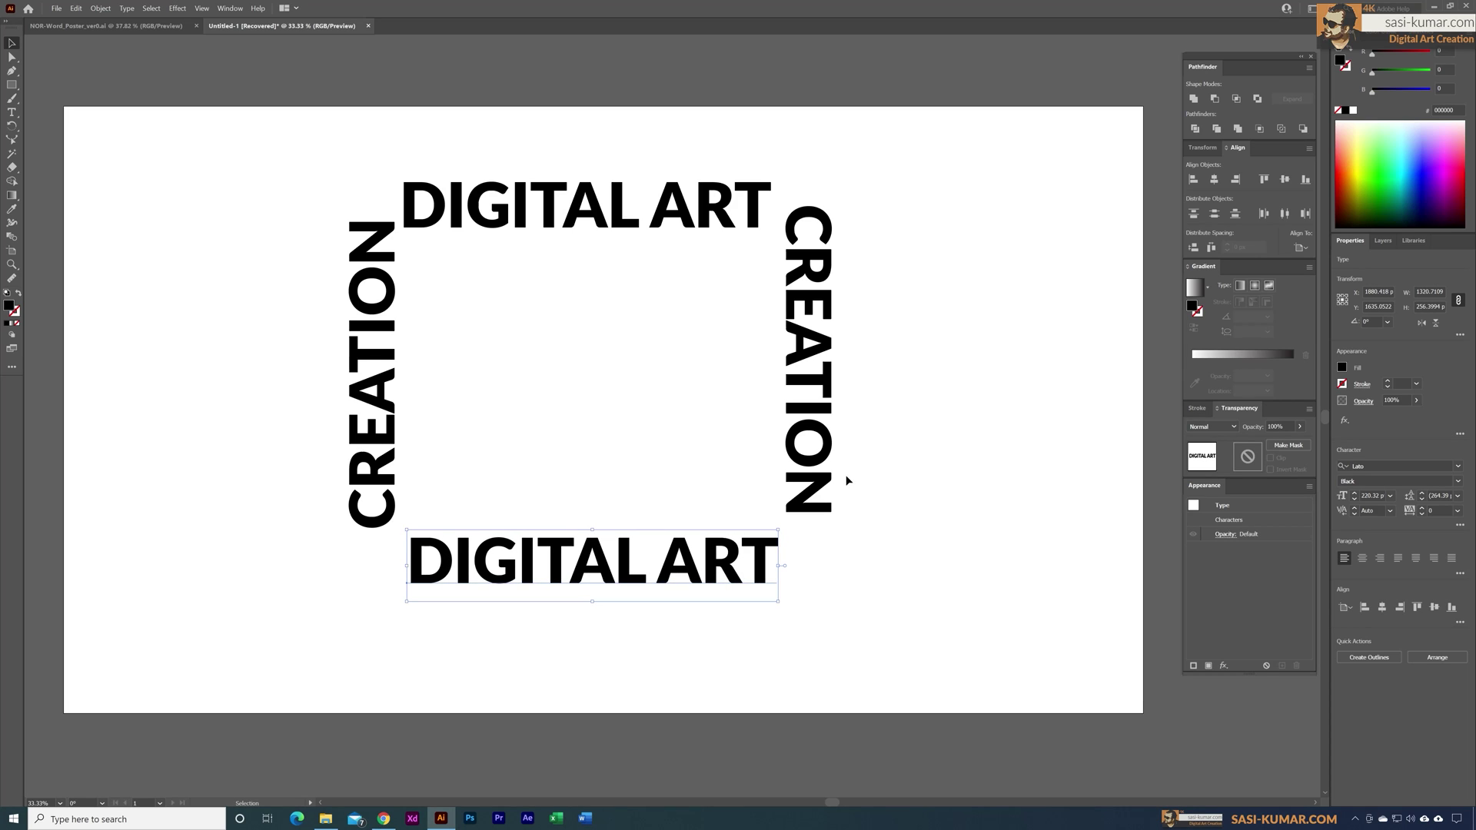
drag(821, 457, 824, 465)
Nudge the top DIGITAL ART upward, then move all four words slightly lower
click(910, 589)
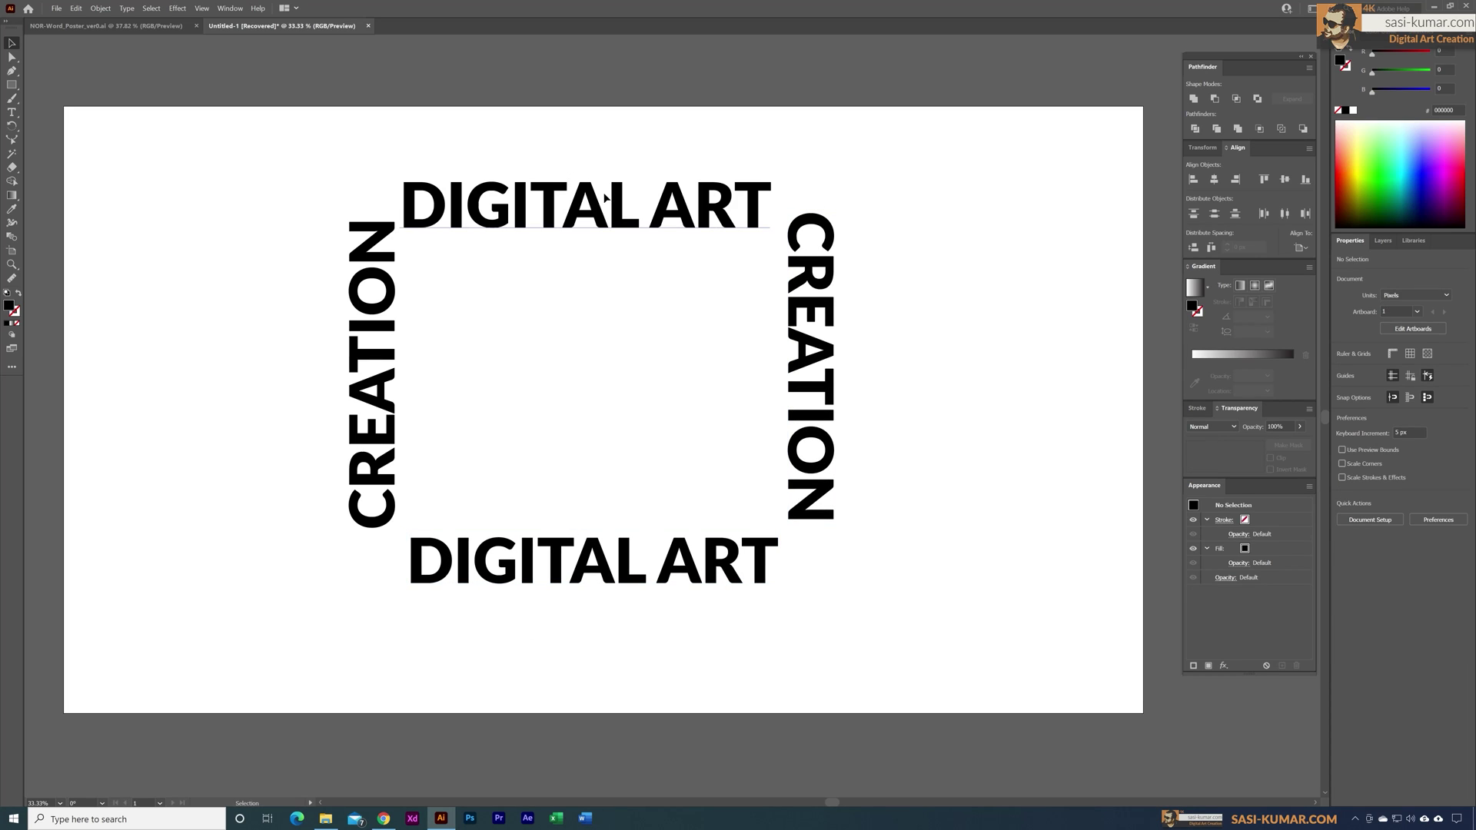
drag(584, 219, 591, 206)
click(593, 296)
key(ctrl+6)
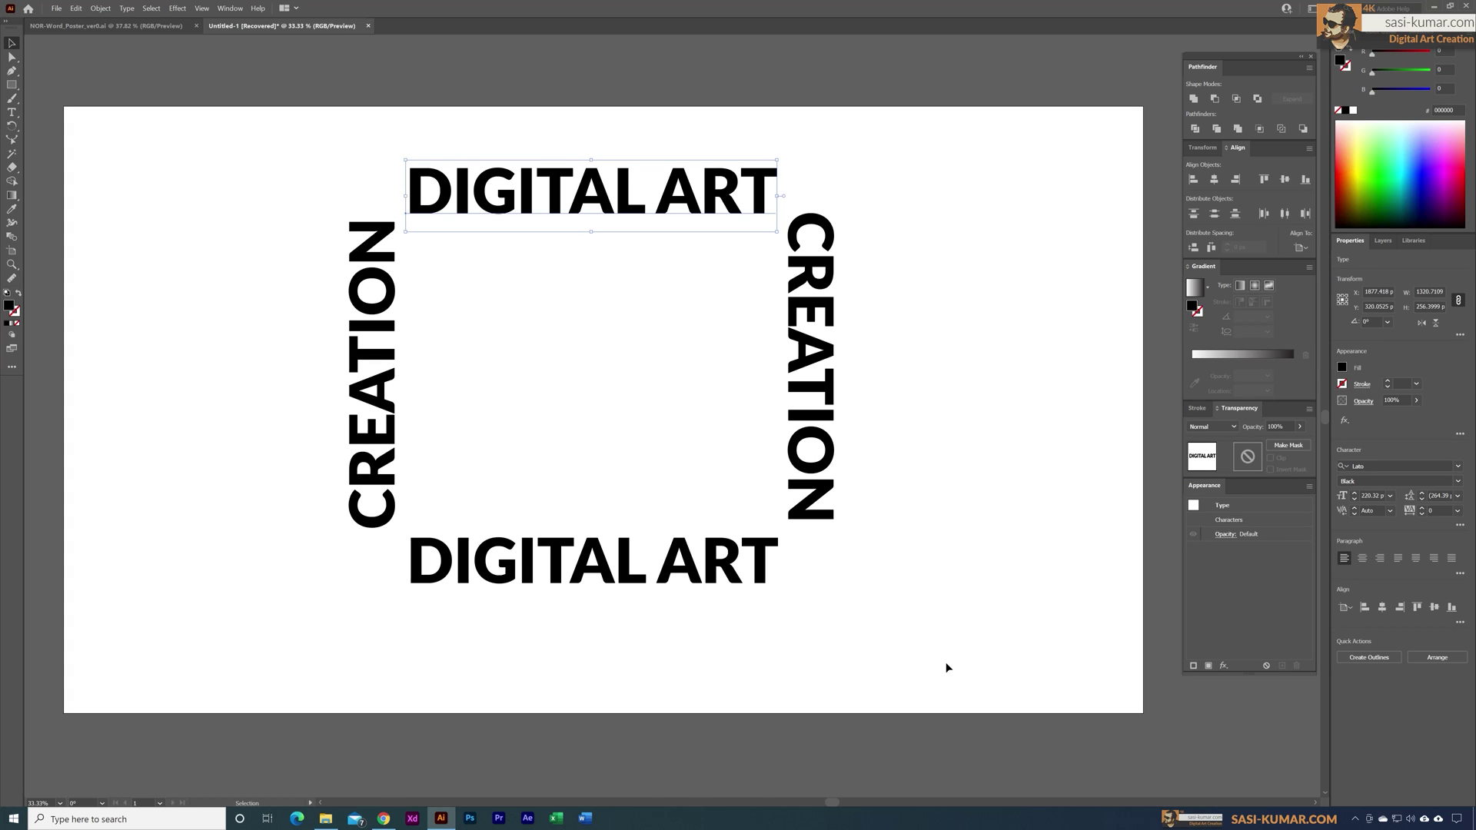
drag(953, 627, 165, 152)
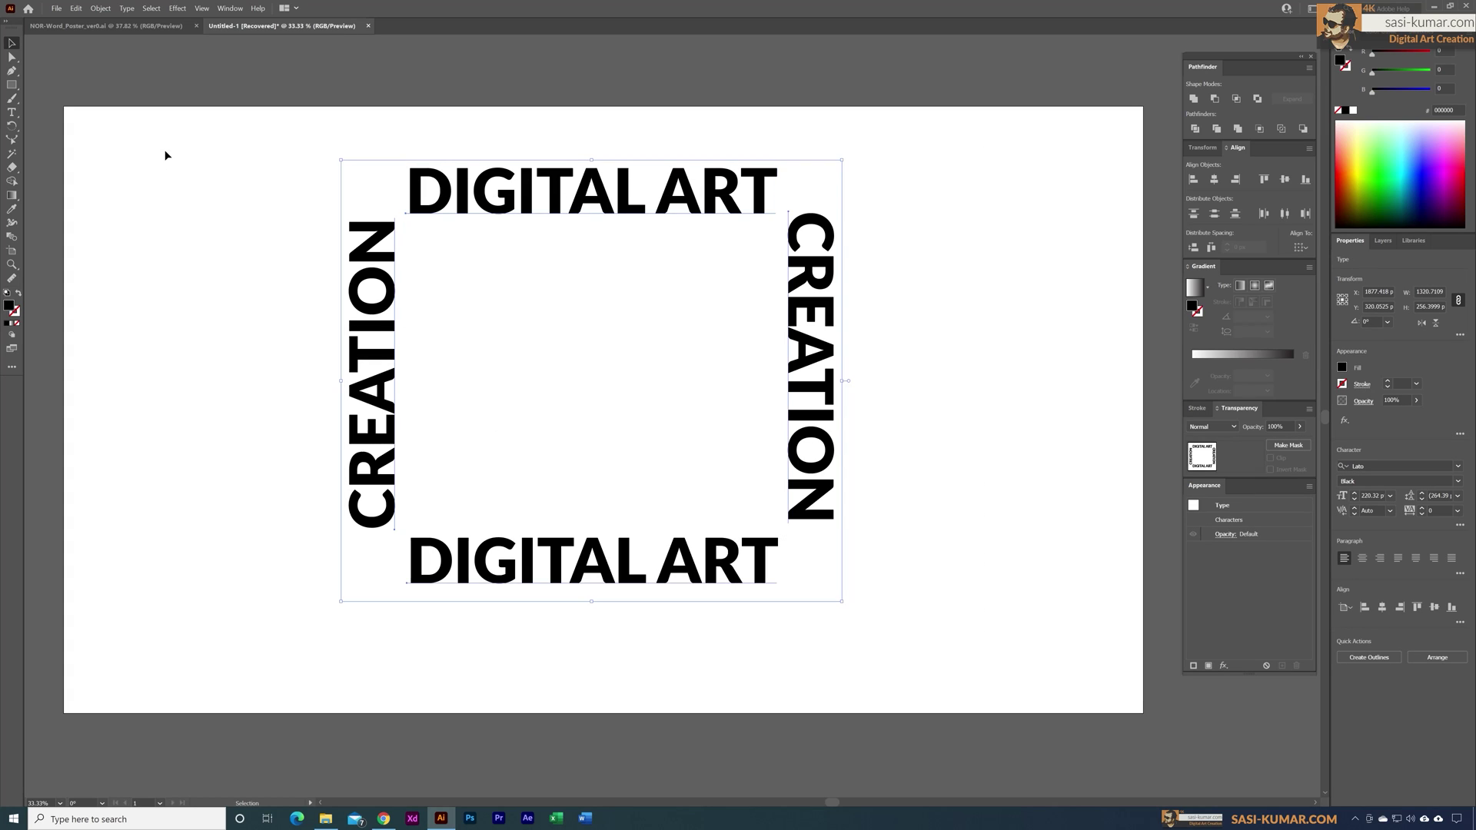
drag(607, 189, 611, 214)
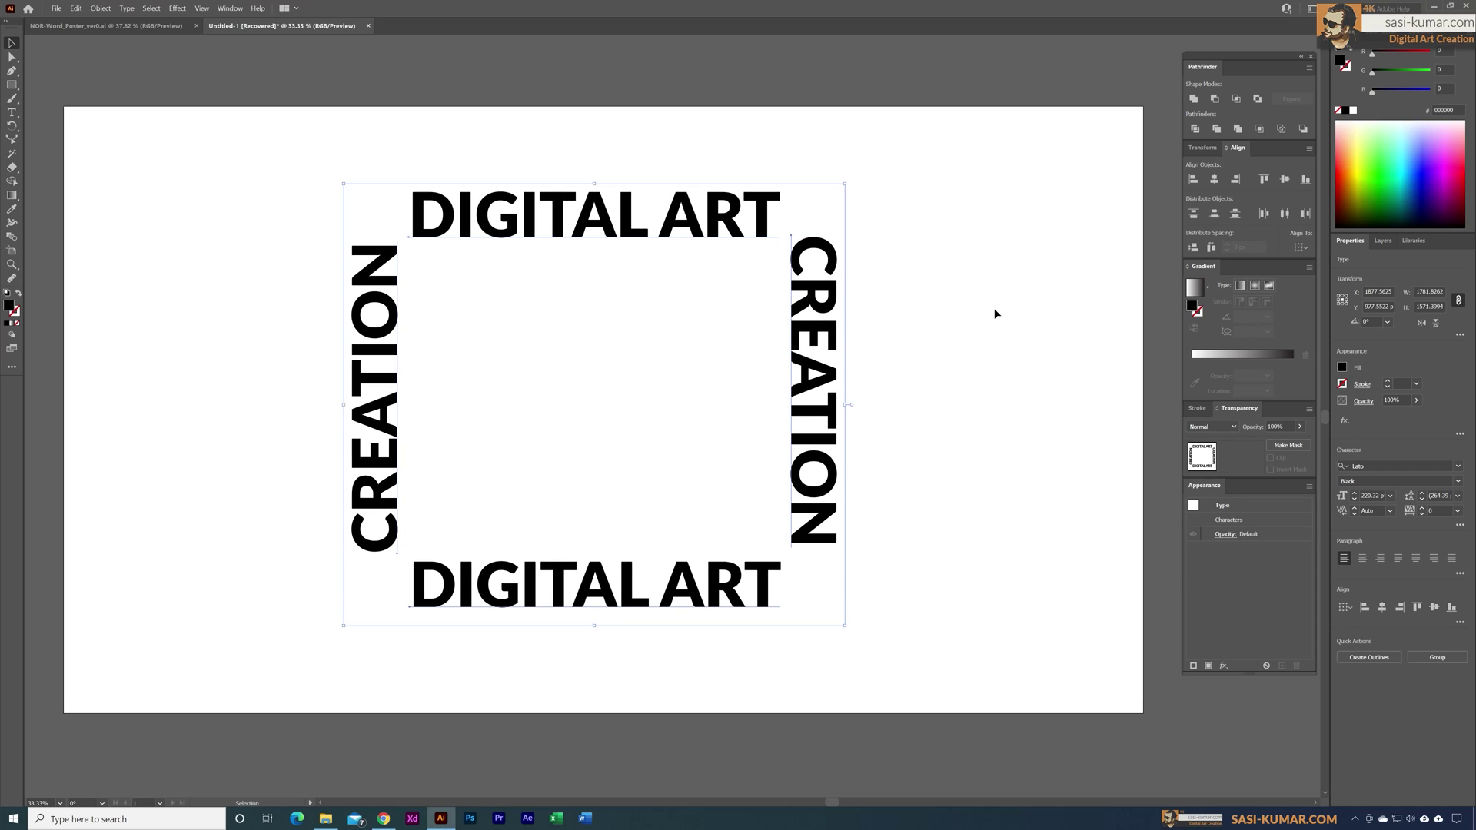
click(953, 504)
click(640, 235)
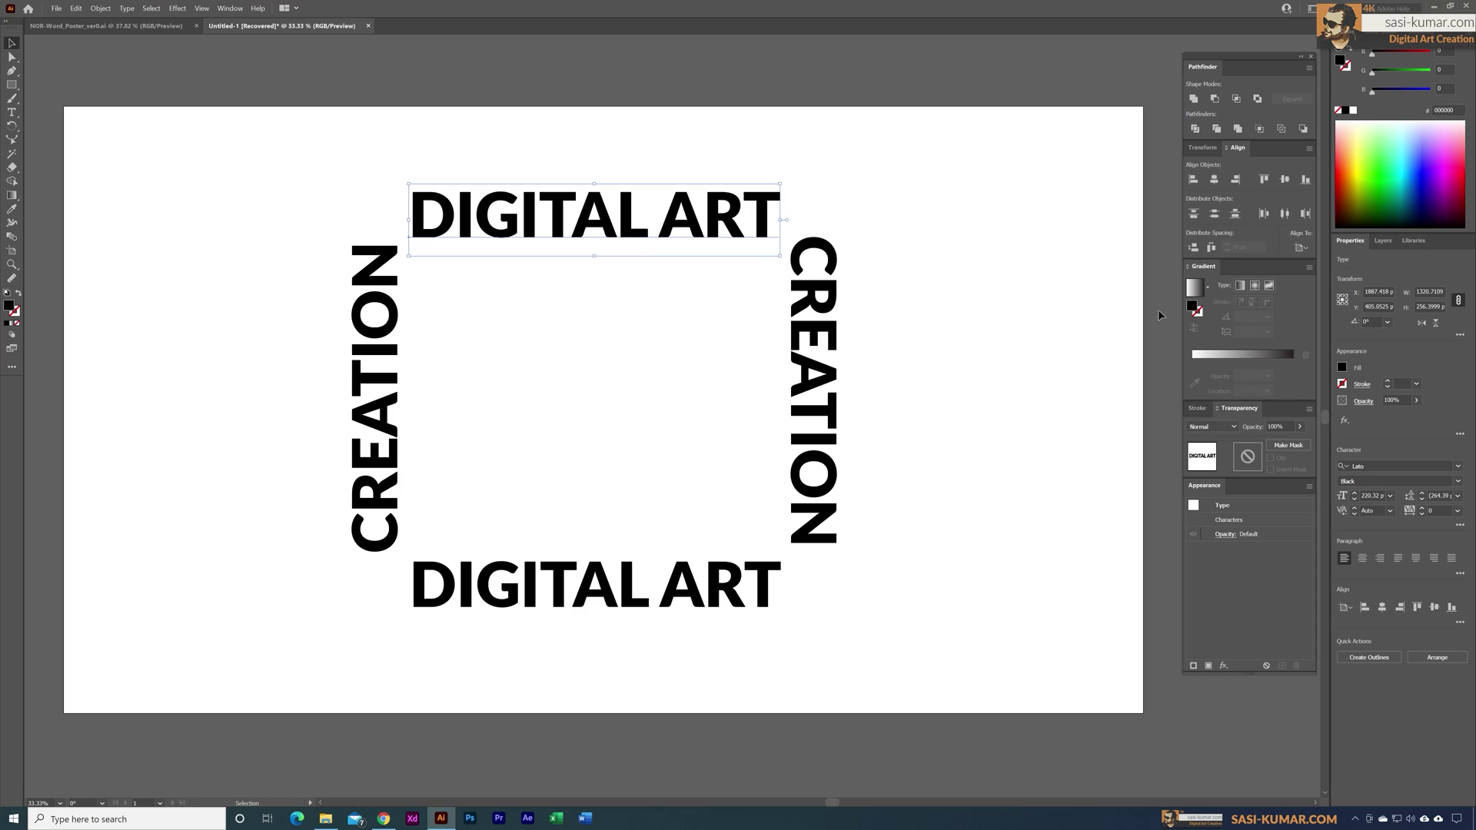
From Libraries swatches, fill top DIGITAL ART teal, right CREATION pink, bottom DIGITAL ART red, left CREATION blue
click(1416, 244)
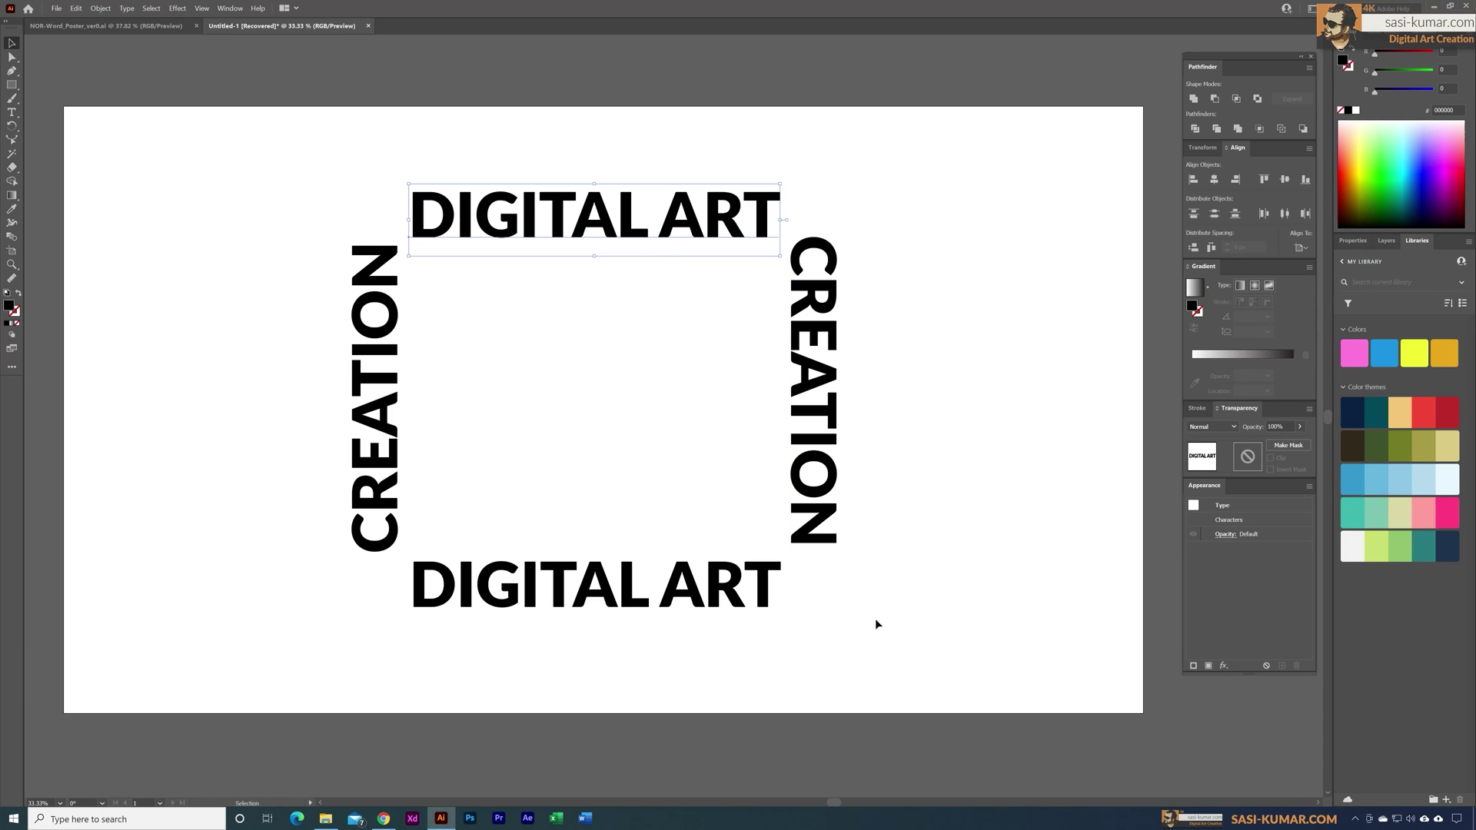
click(1352, 511)
click(827, 389)
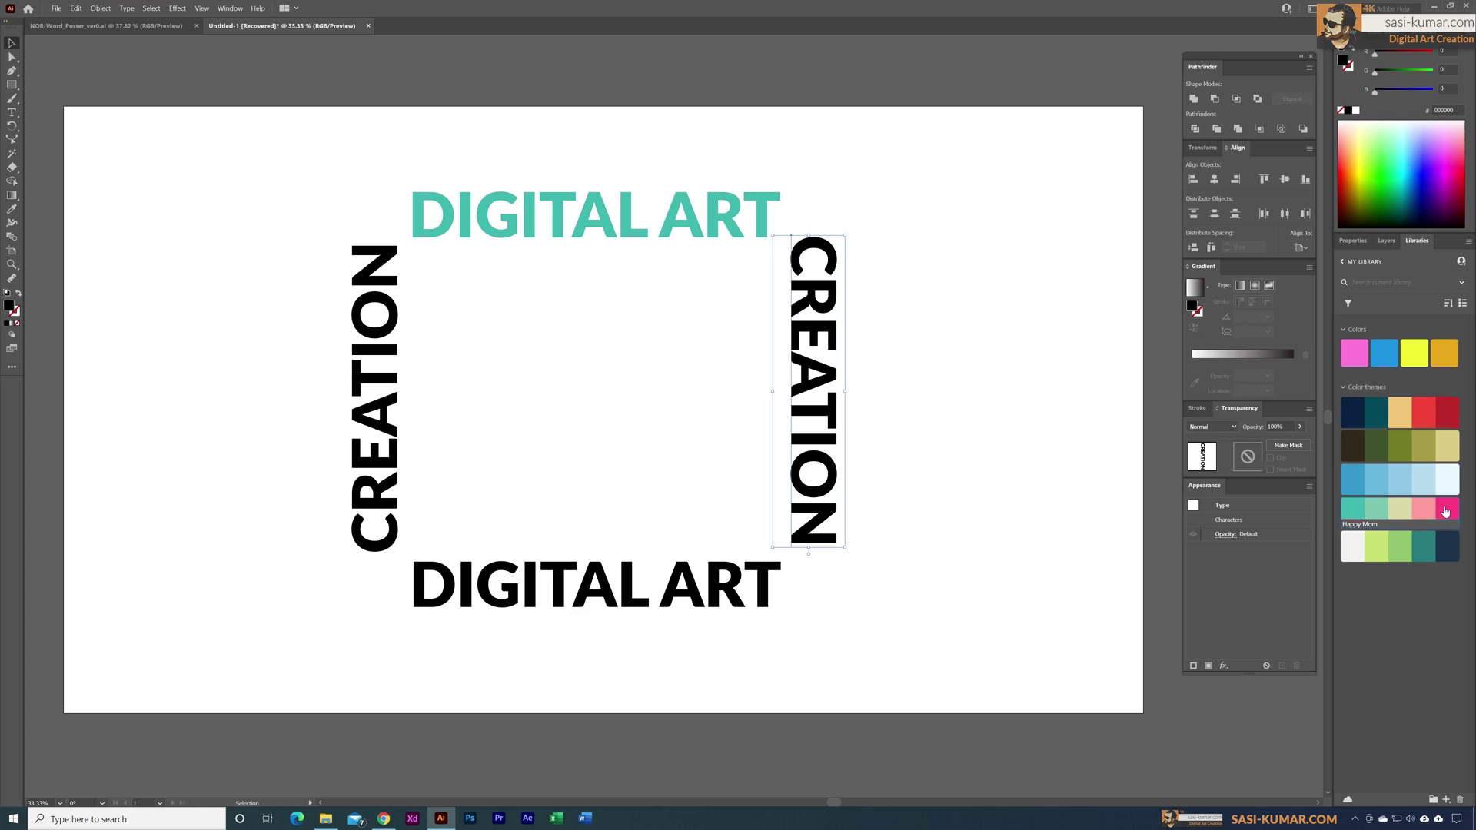
click(1444, 511)
click(586, 592)
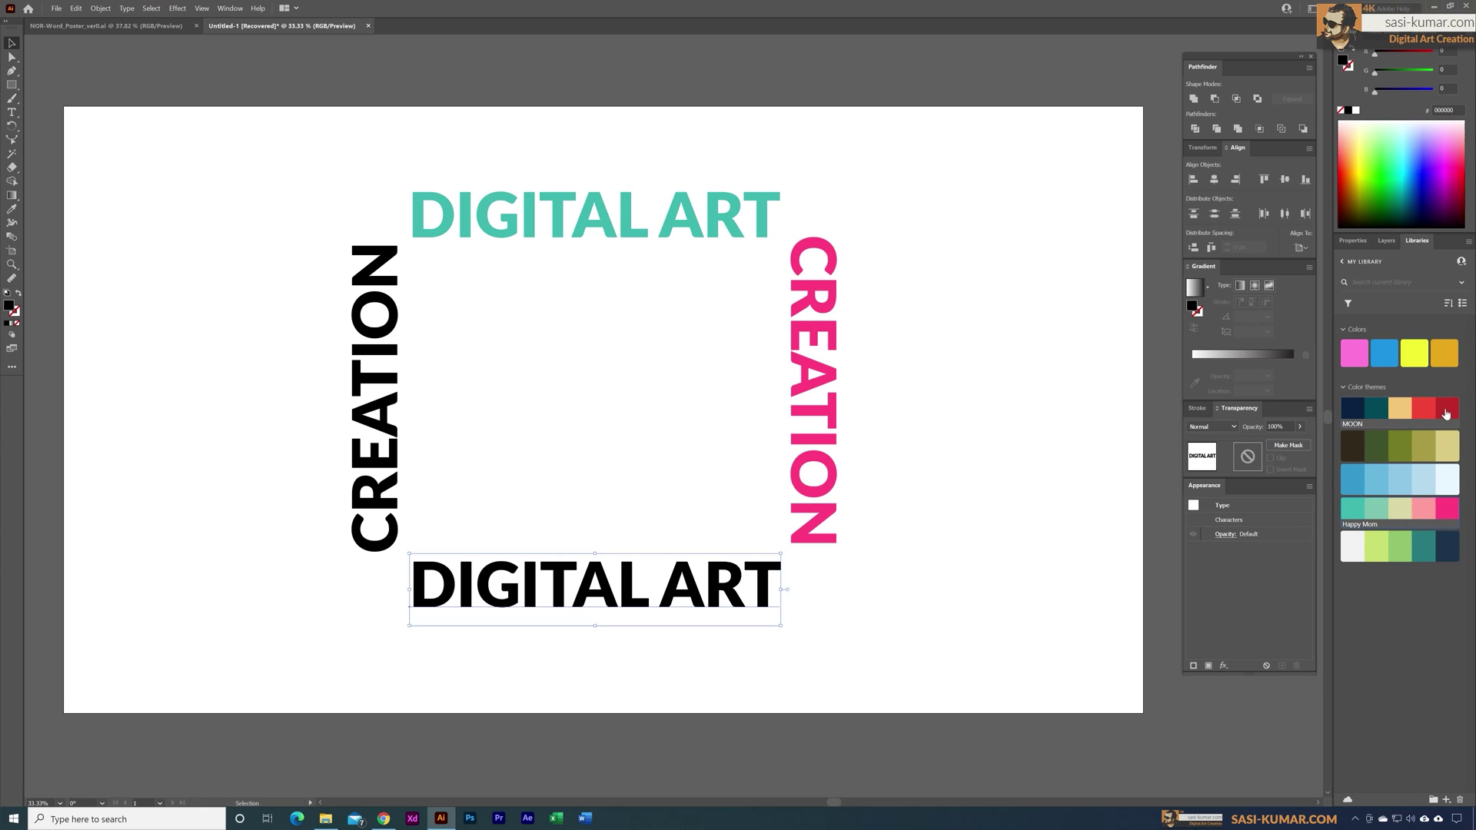
click(1424, 409)
click(382, 409)
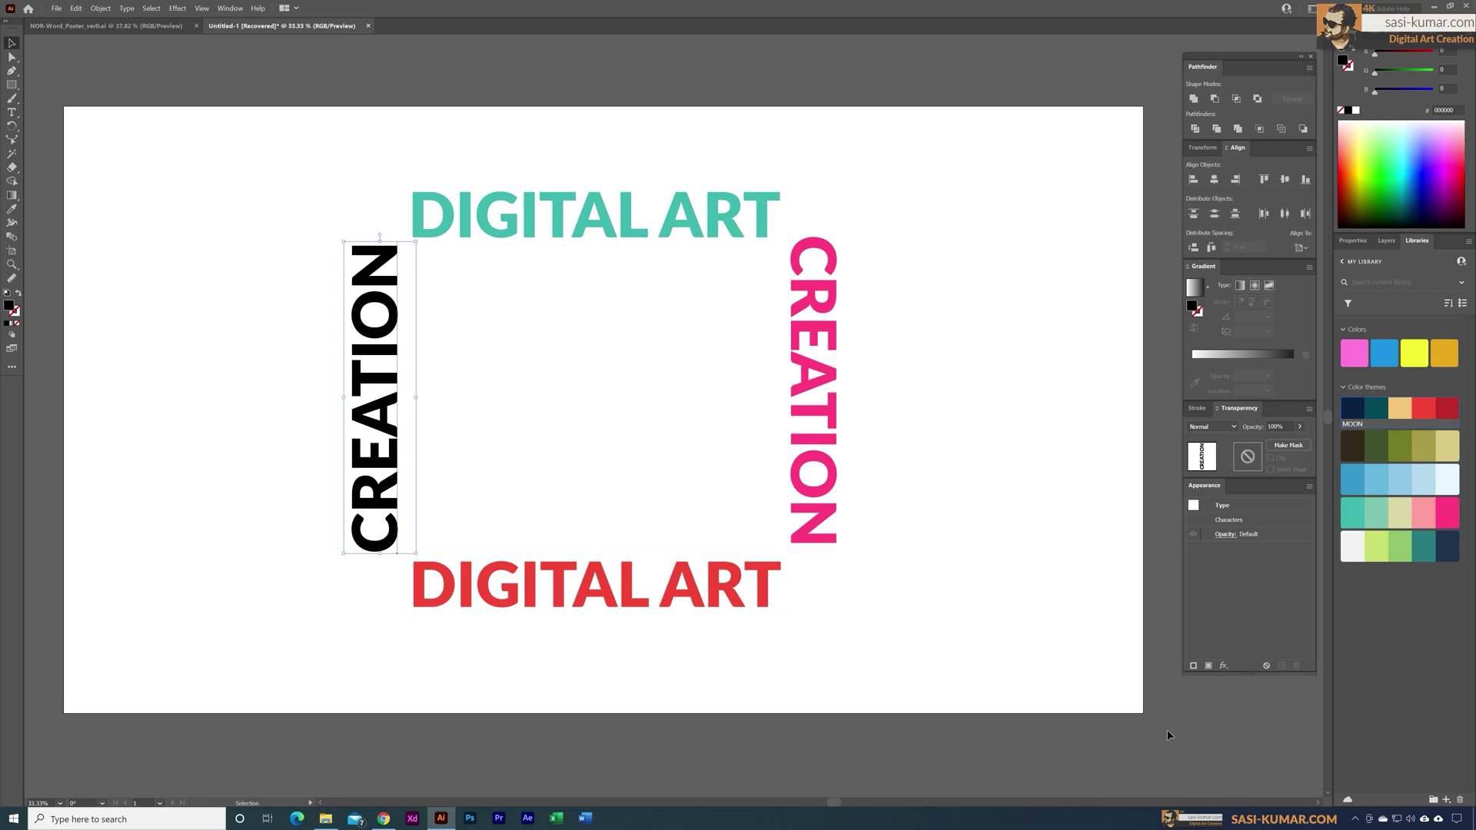
click(1352, 477)
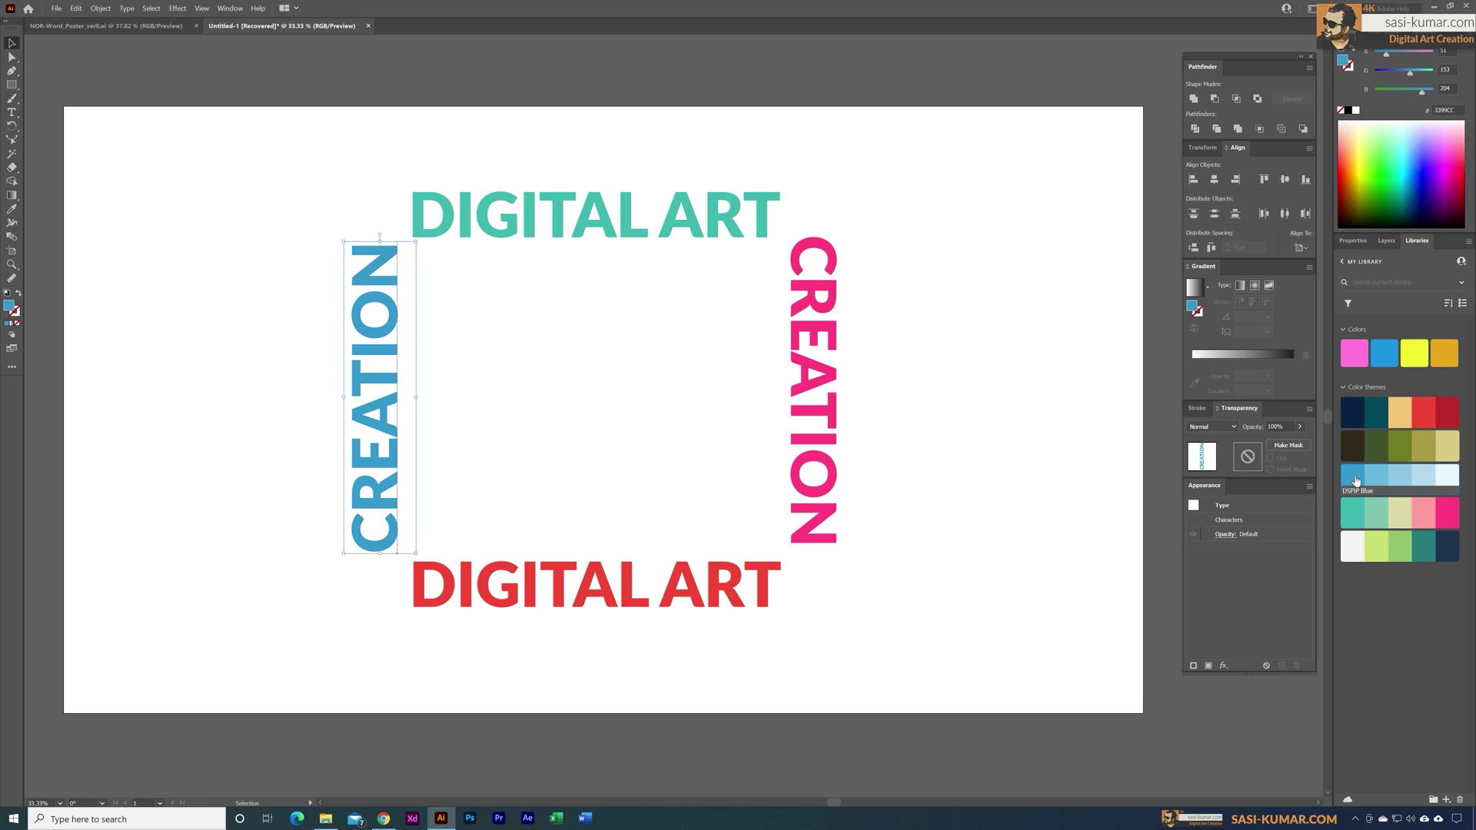
click(902, 443)
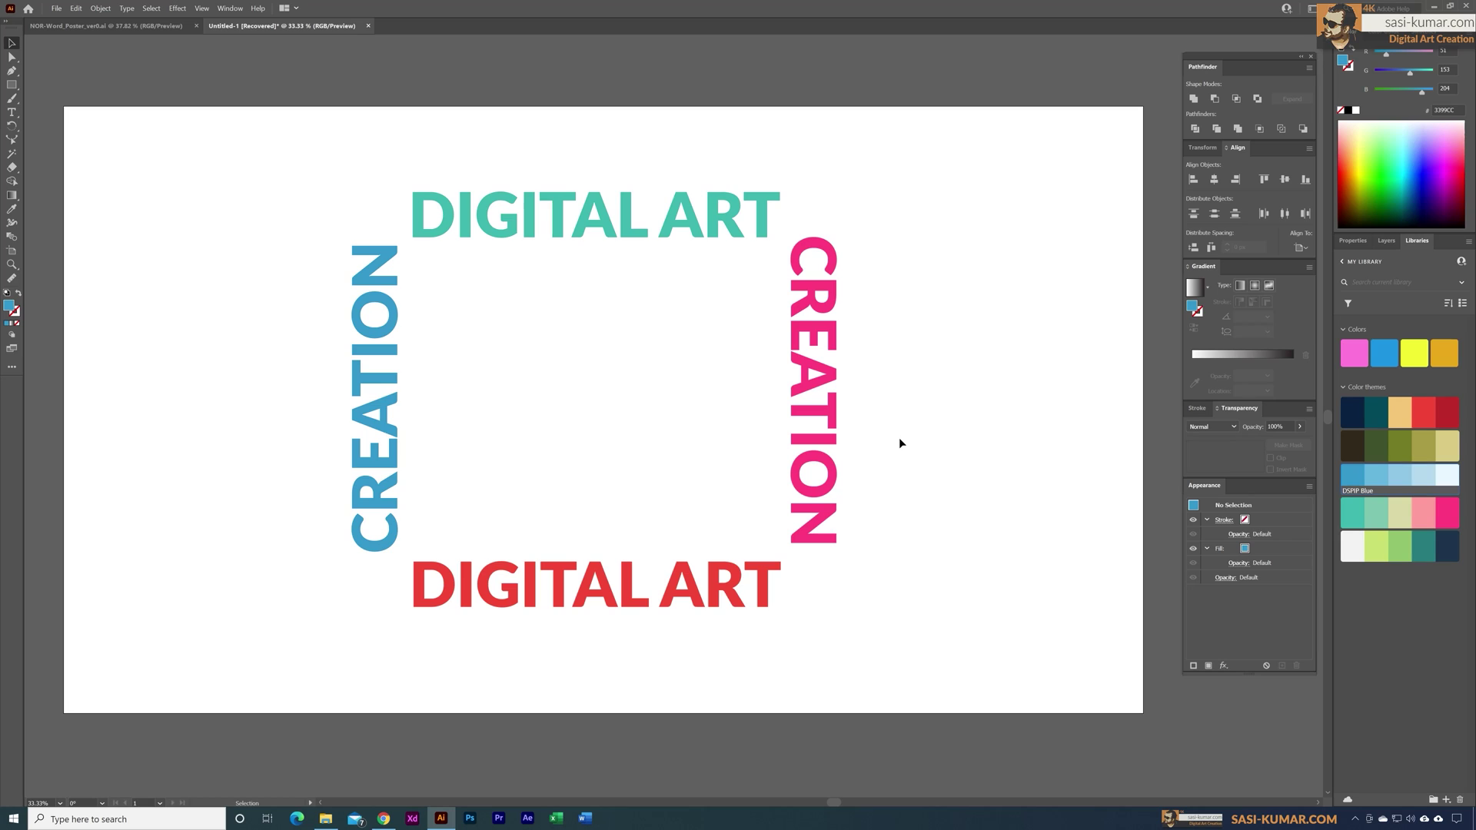
Horizontally centre both DIGITAL ART lines and vertically centre both CREATION words
drag(658, 675, 514, 148)
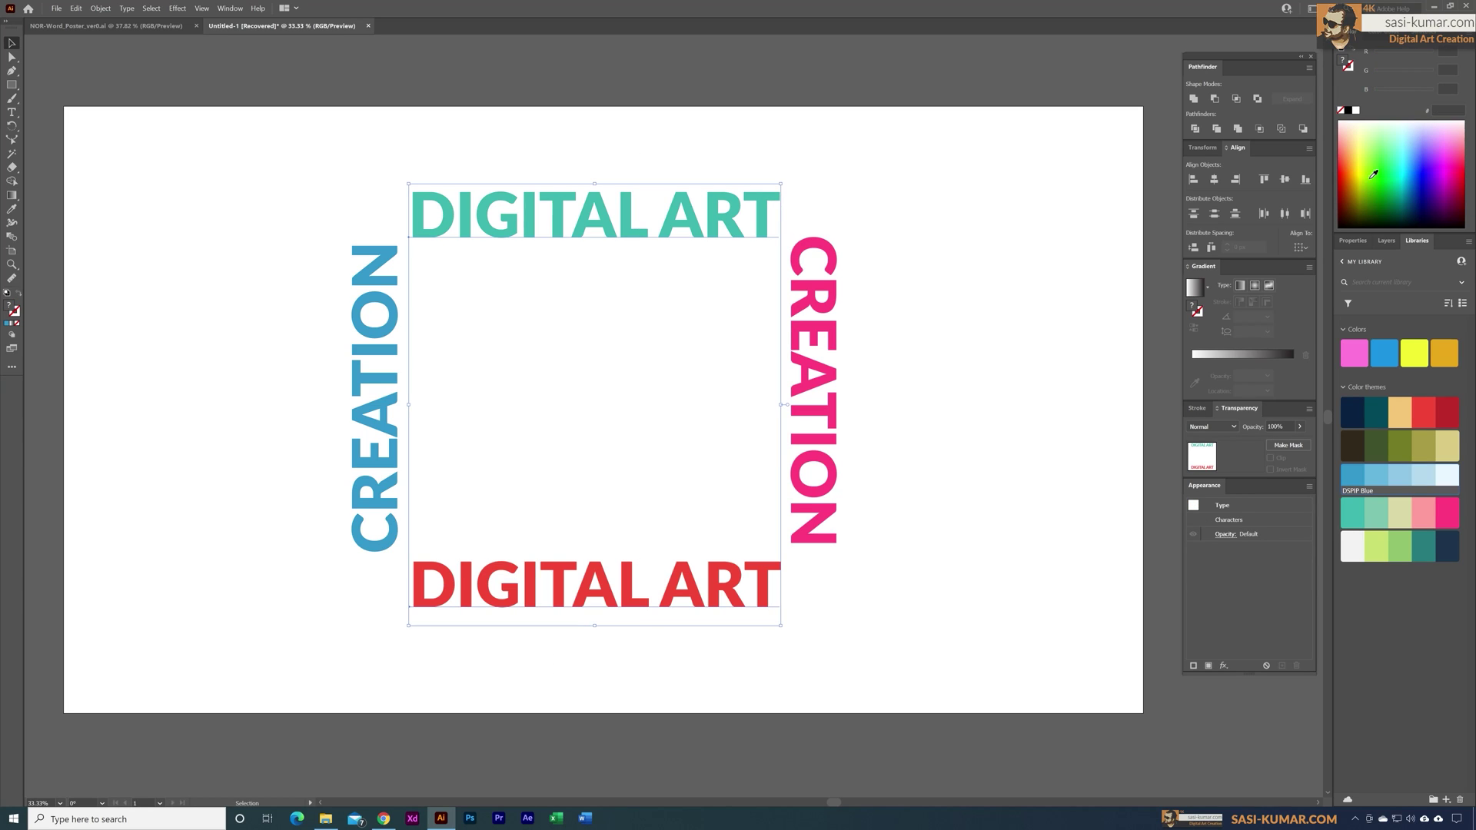
click(1211, 181)
drag(855, 388, 324, 386)
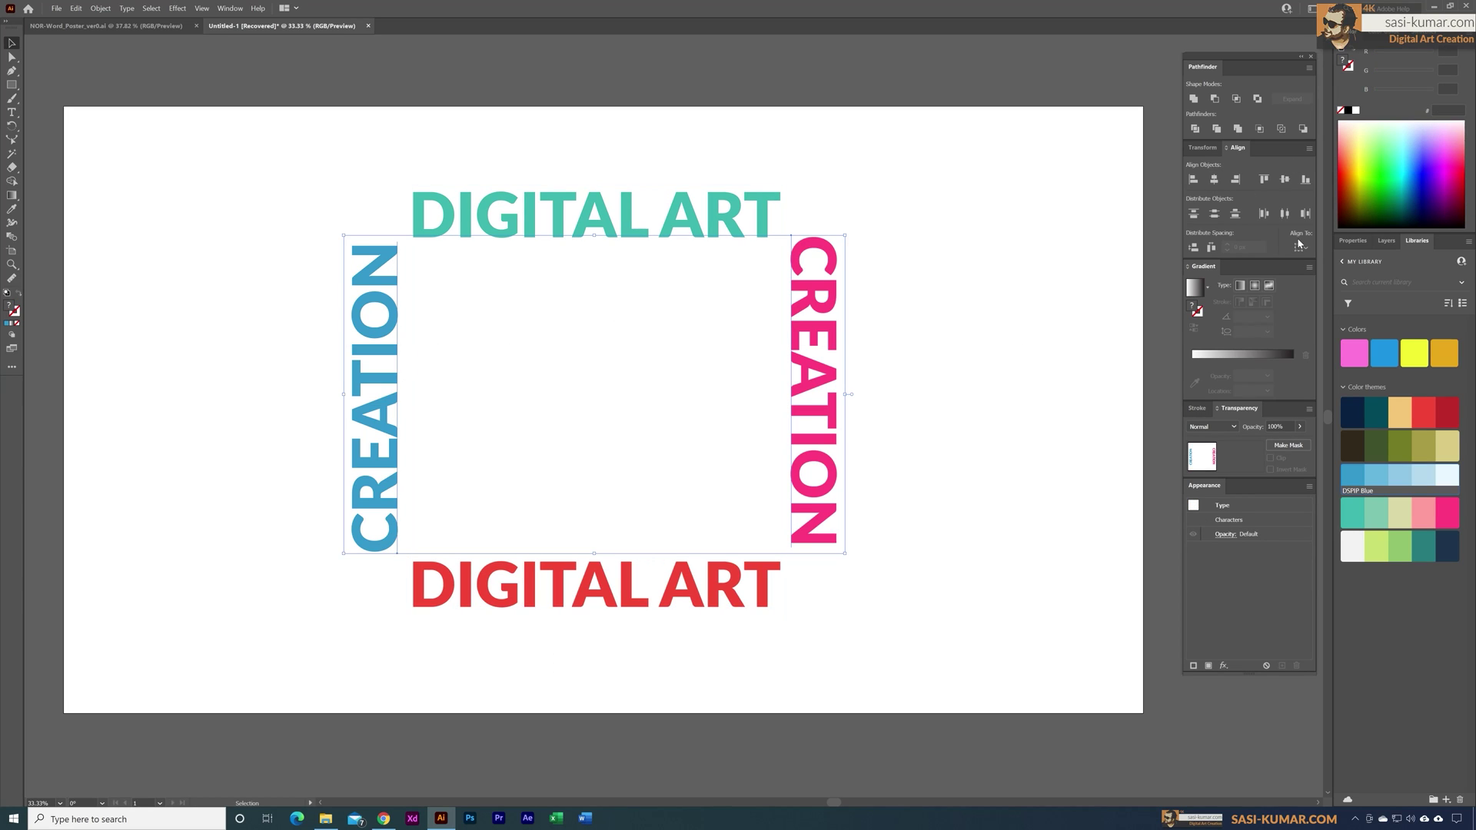
click(1284, 179)
click(908, 619)
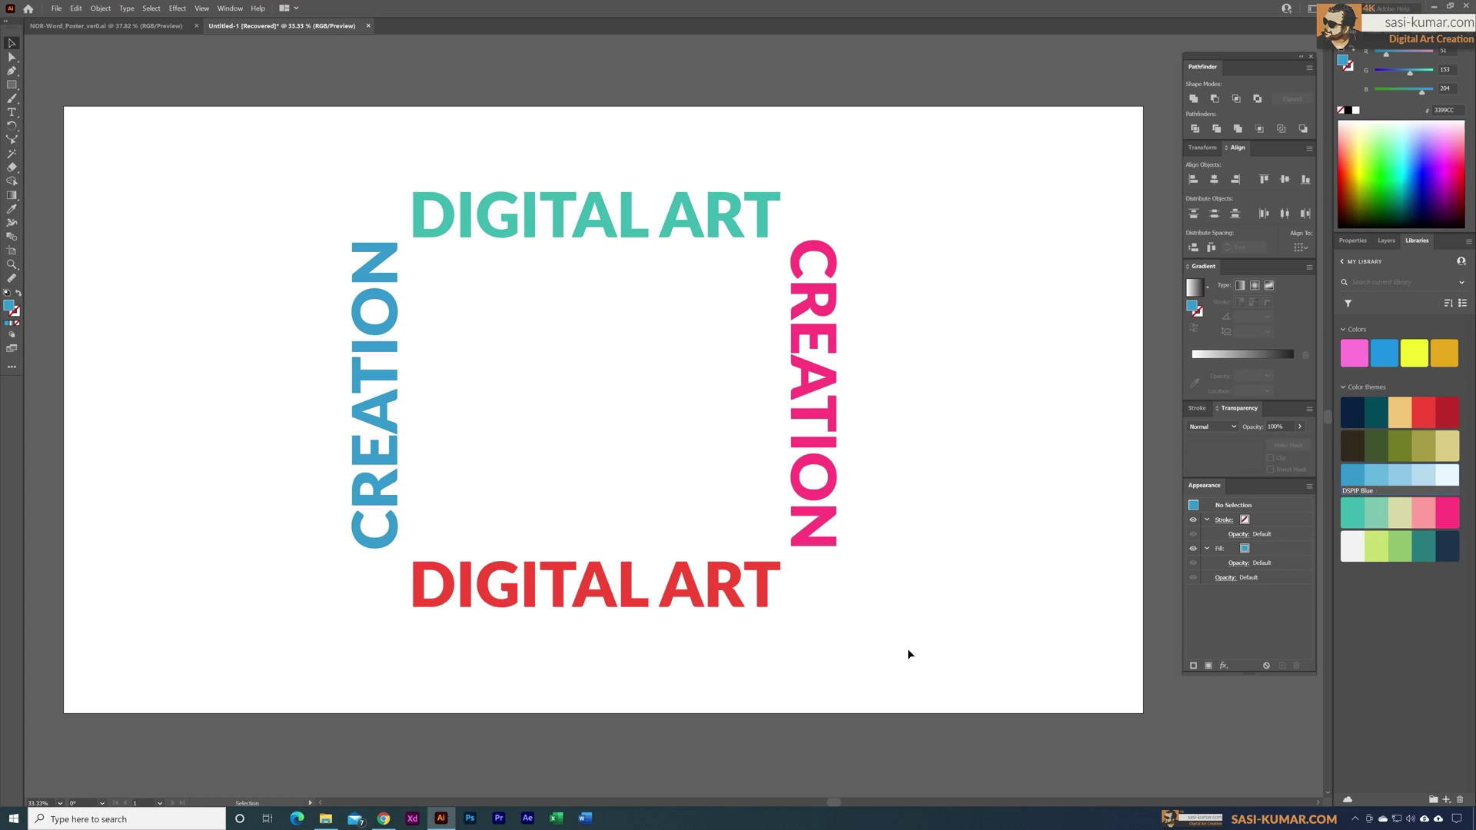
Apply a dark navy stroke at 2 pt weight to all four words
key(ctrl+a)
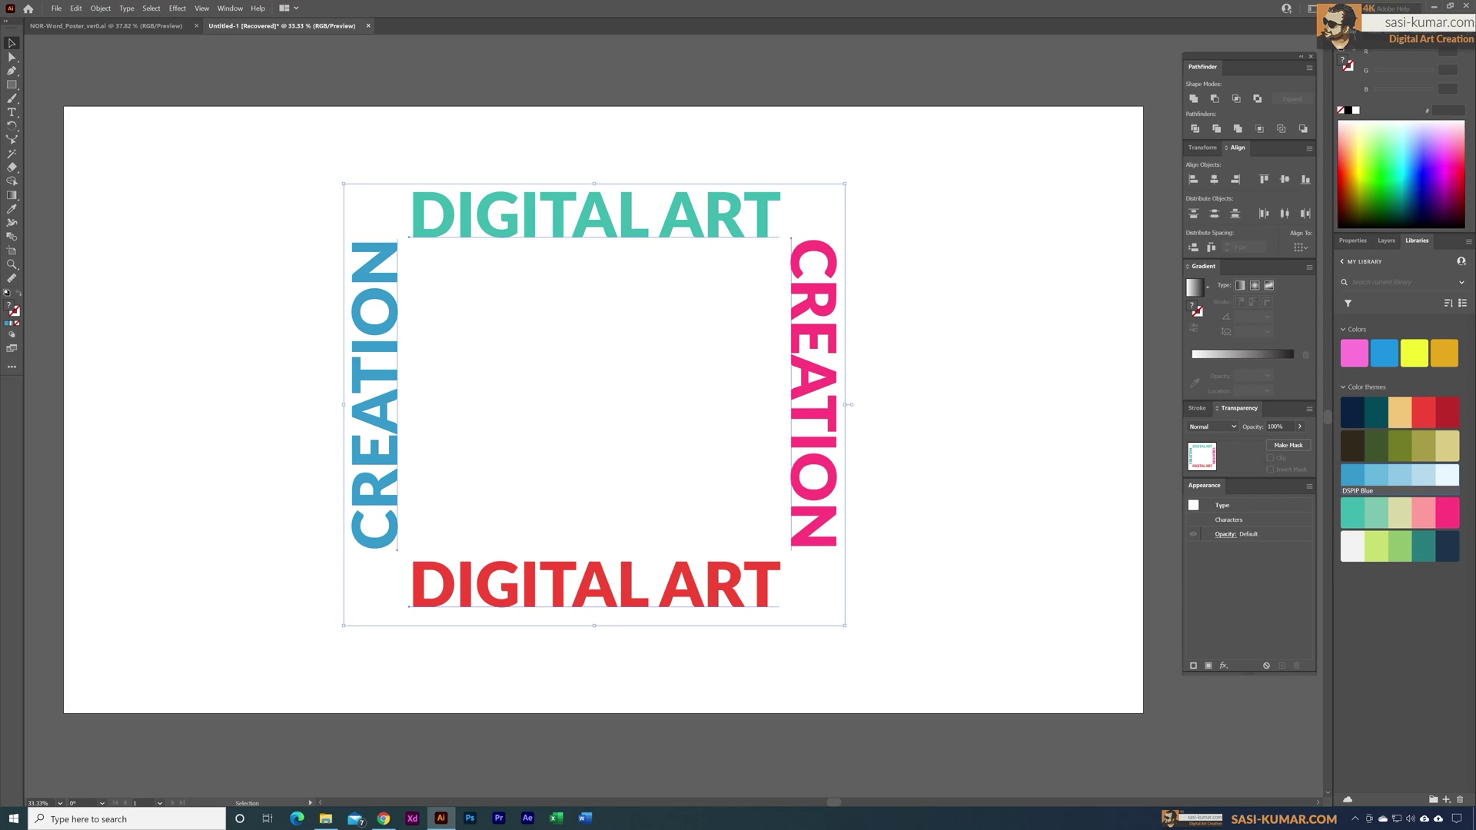
click(15, 312)
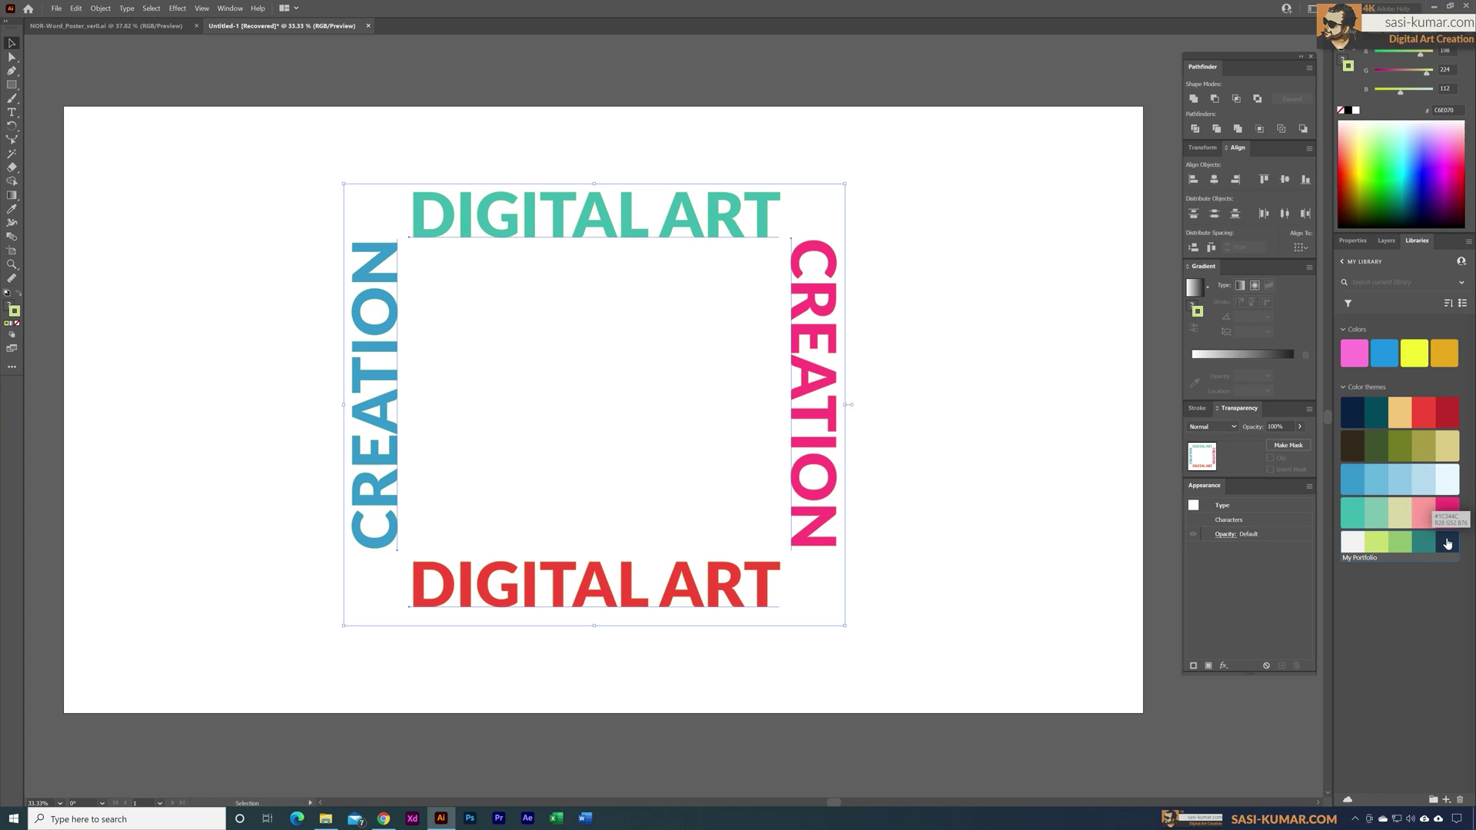
click(1448, 543)
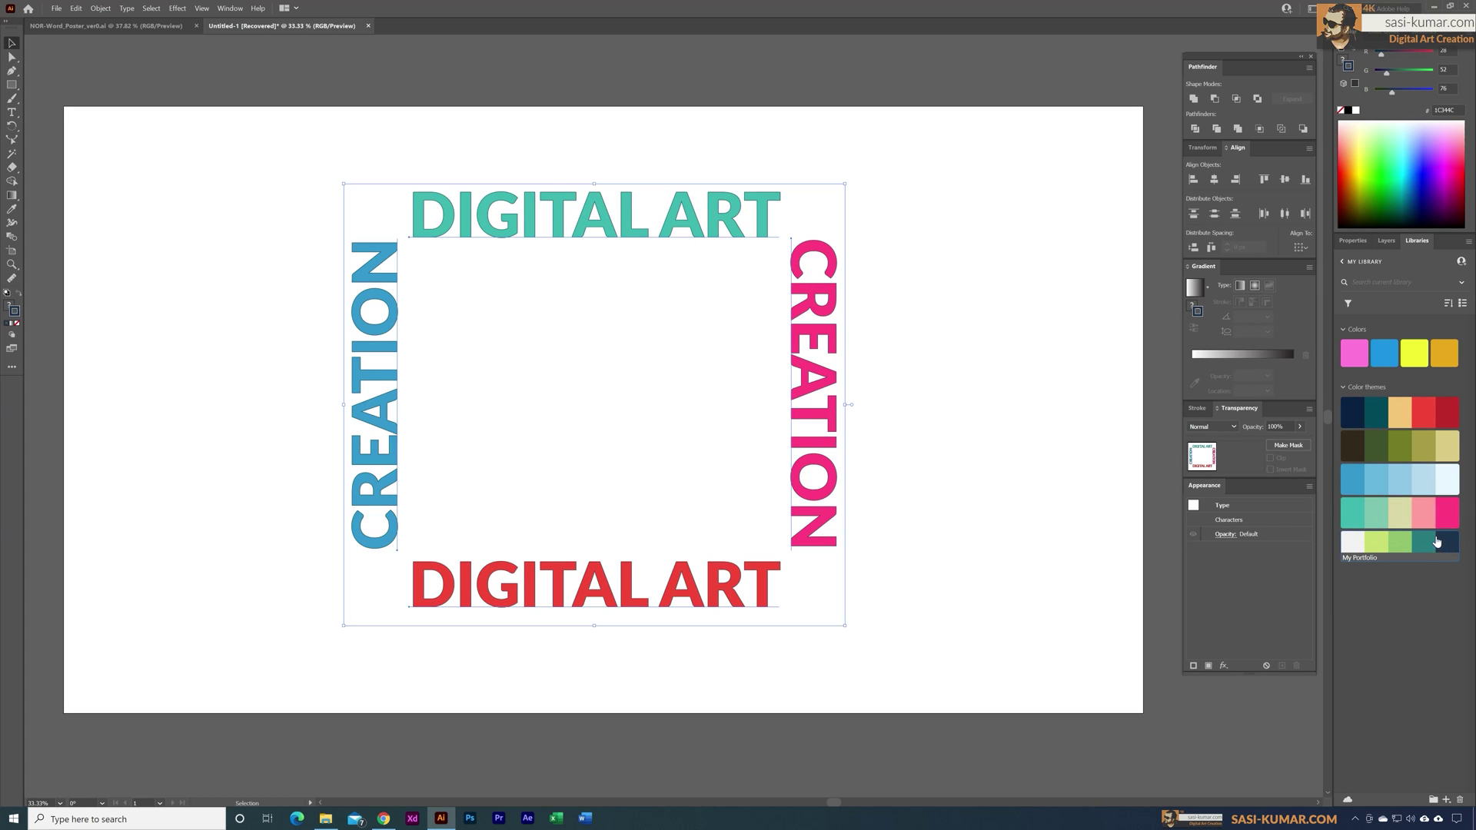
click(1349, 242)
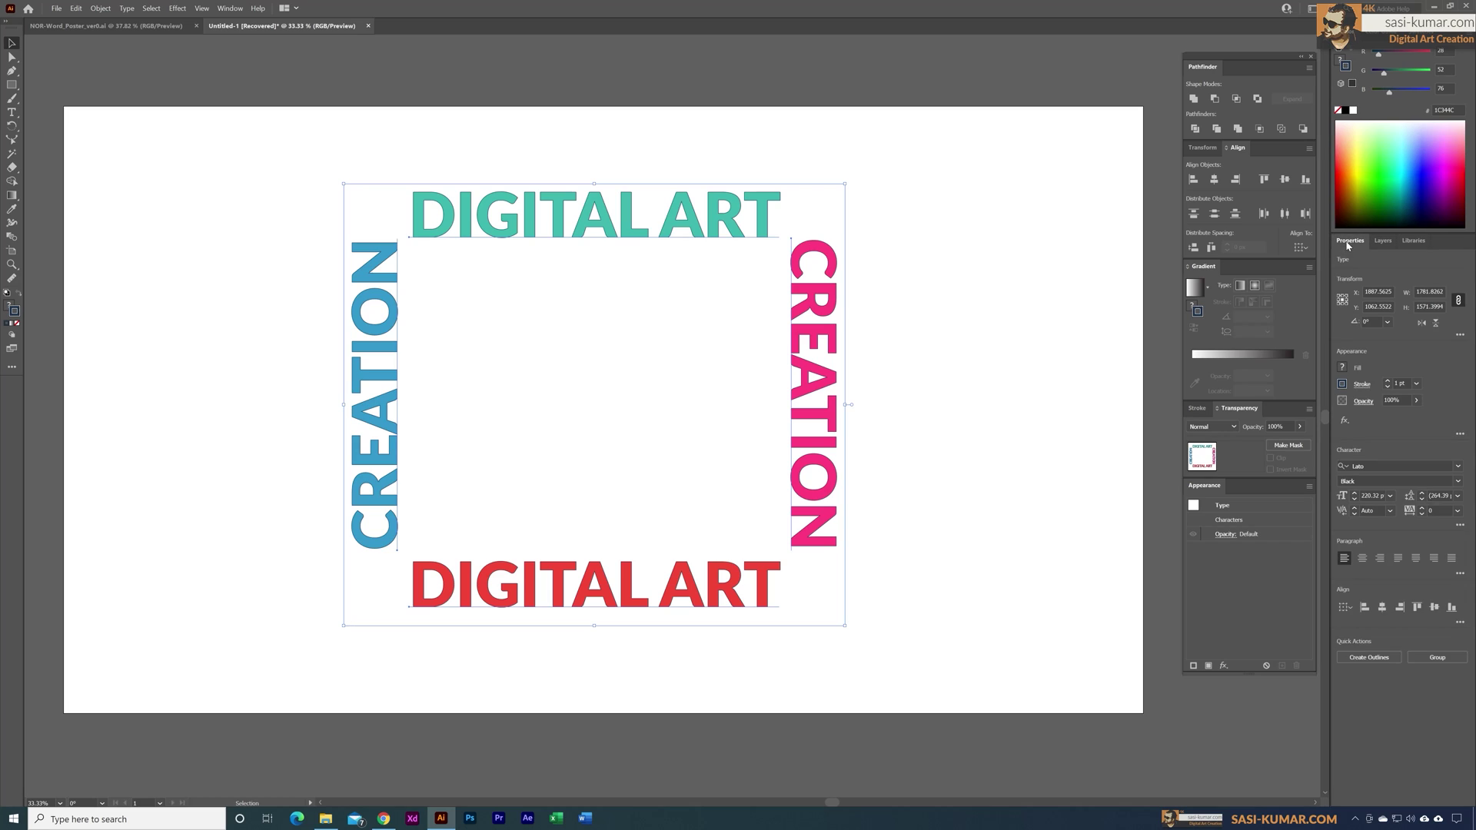
click(1400, 384)
click(1388, 382)
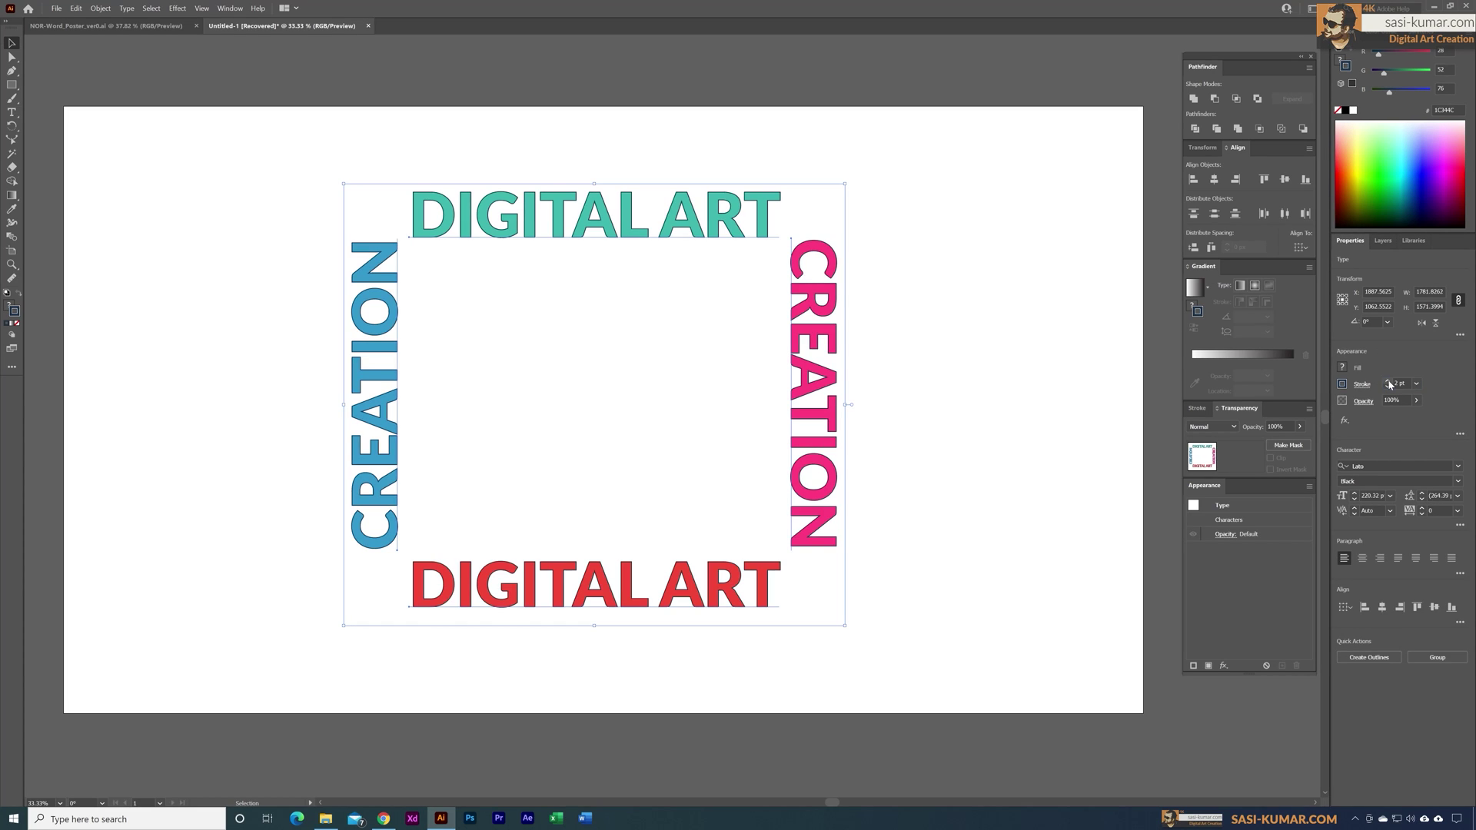
click(953, 267)
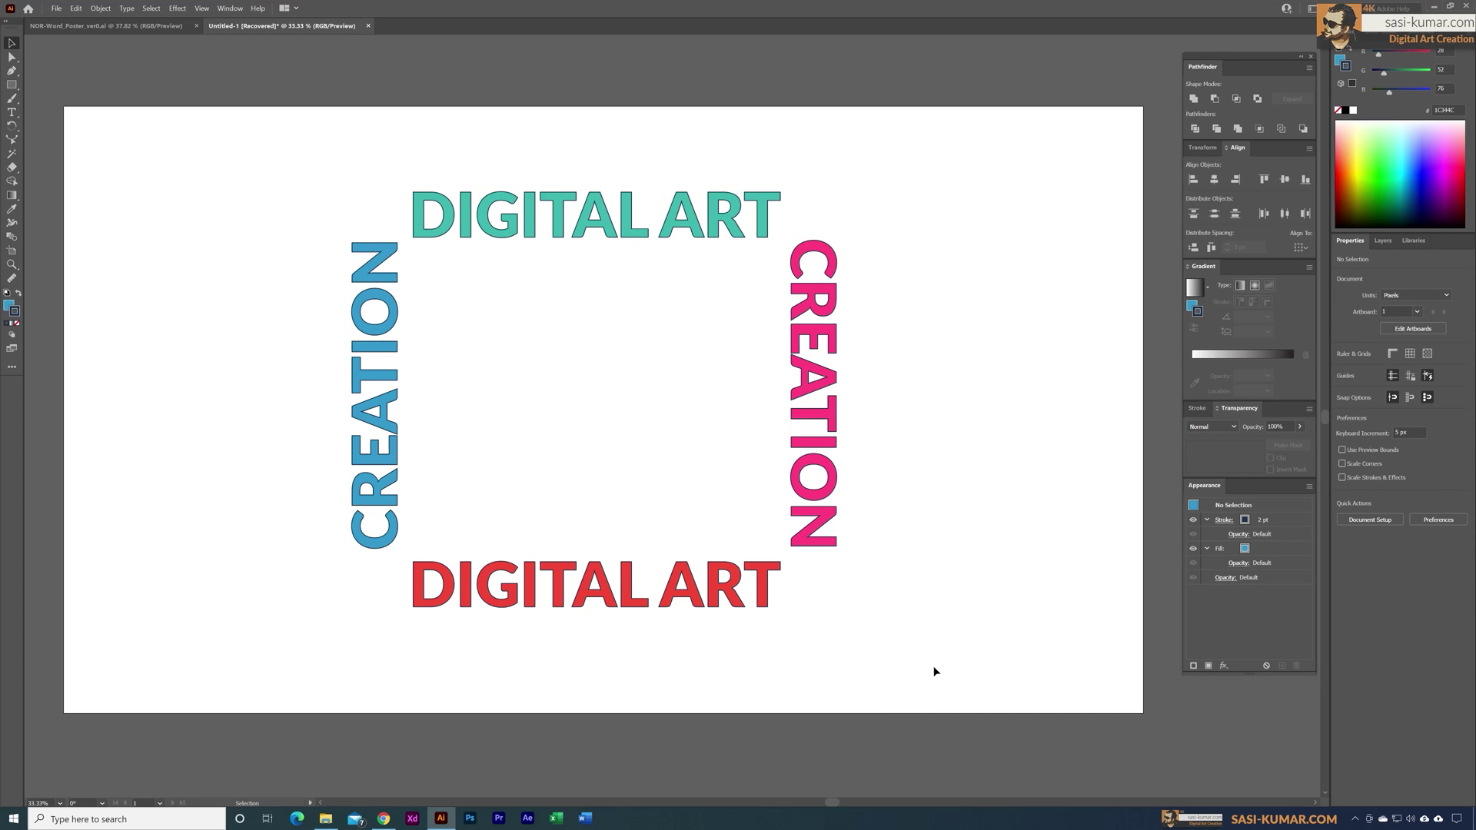
Select all four coloured words, group them with Ctrl+G, and reselect the group
key(ctrl+a)
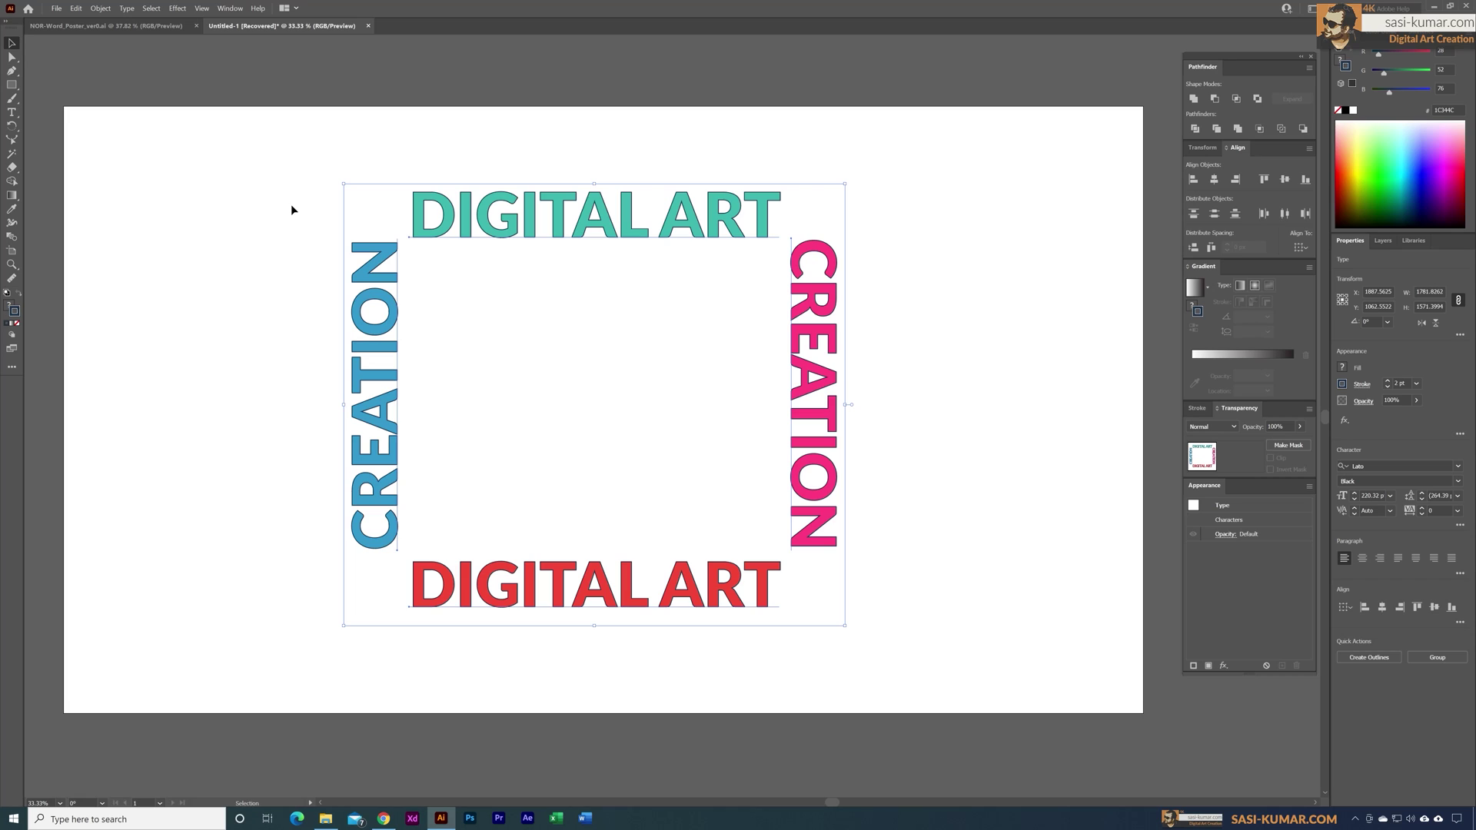
key(ctrl+g)
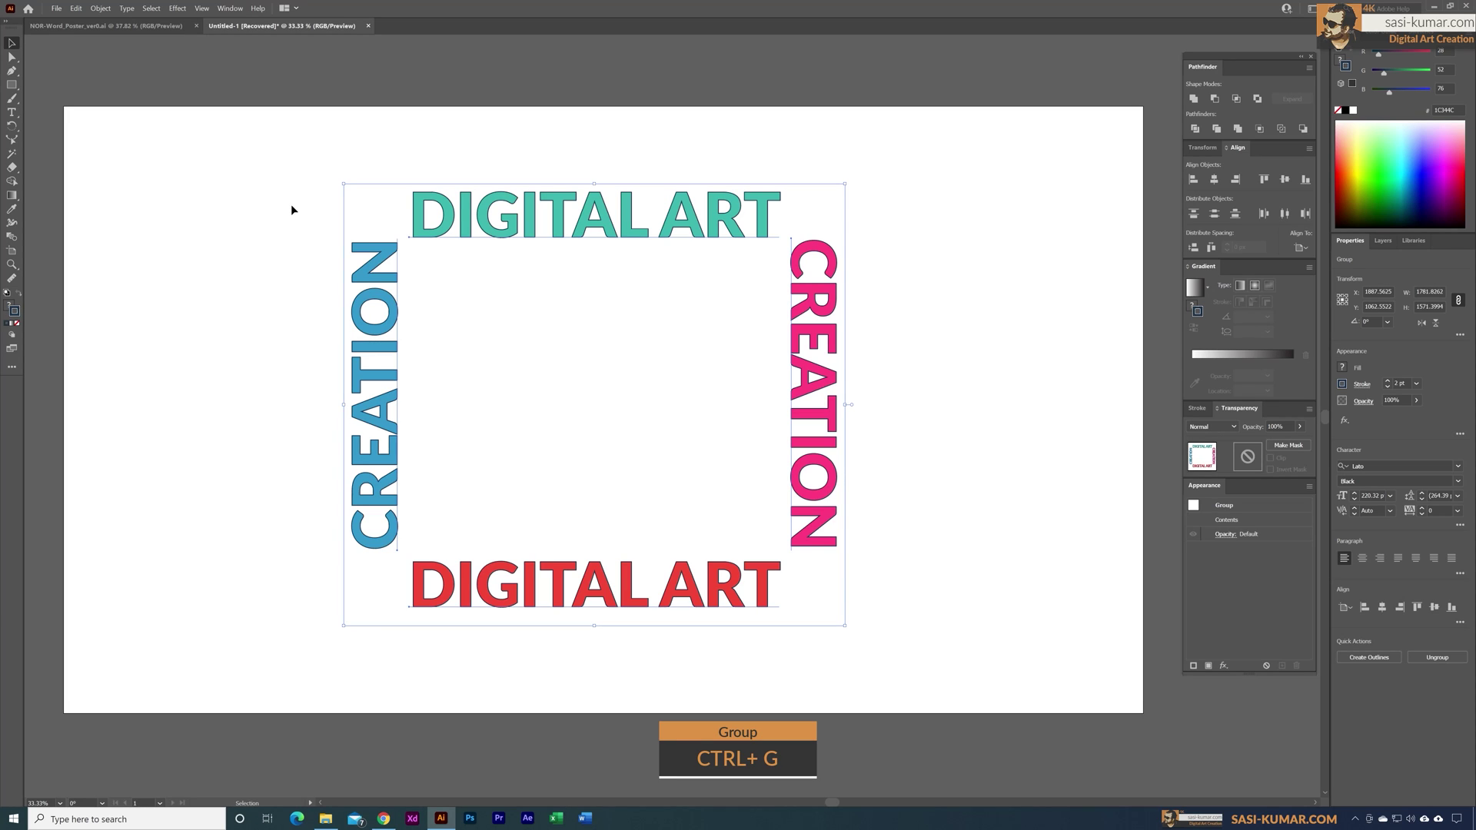
click(100, 9)
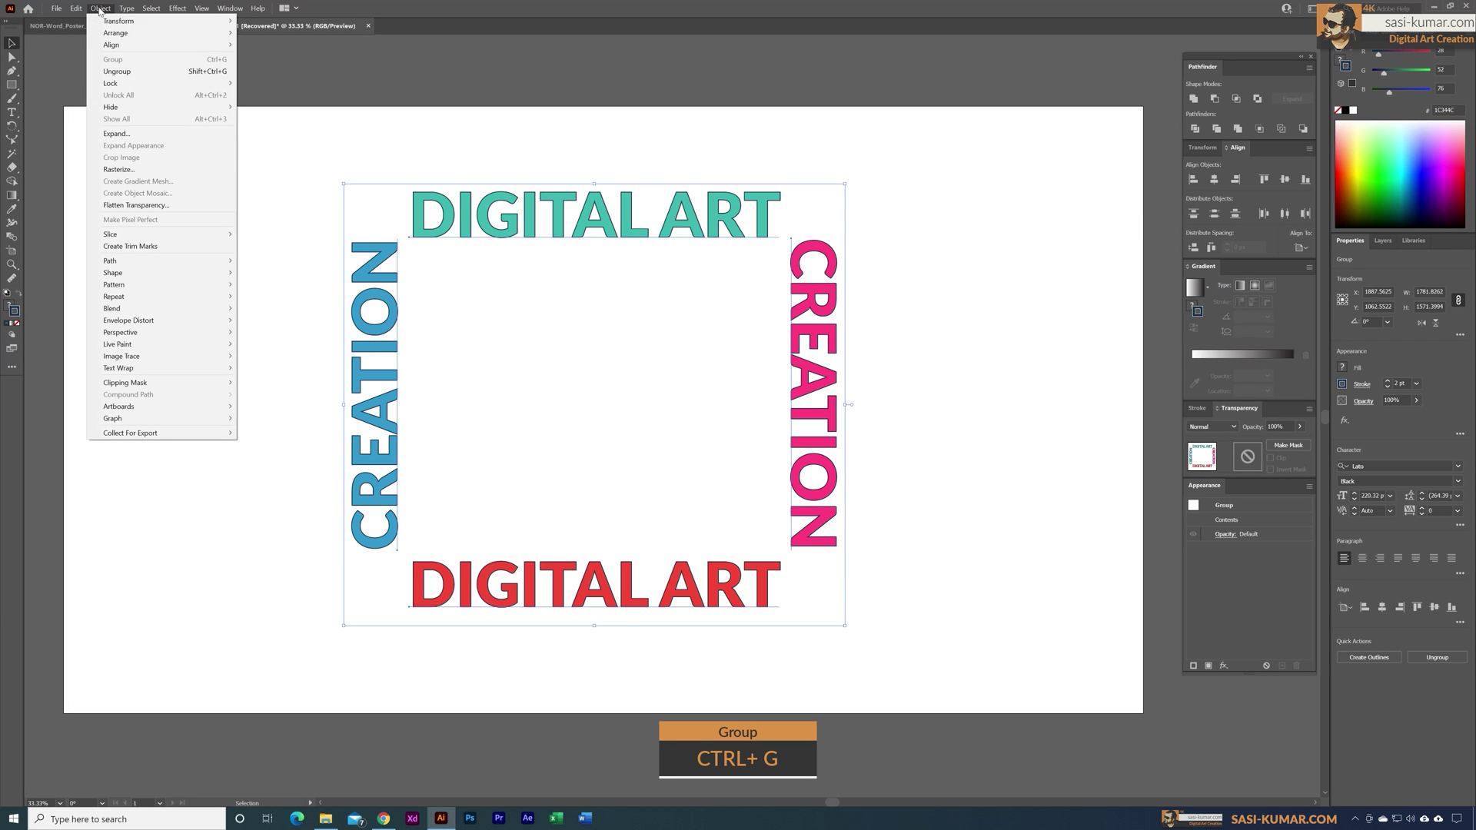
click(513, 109)
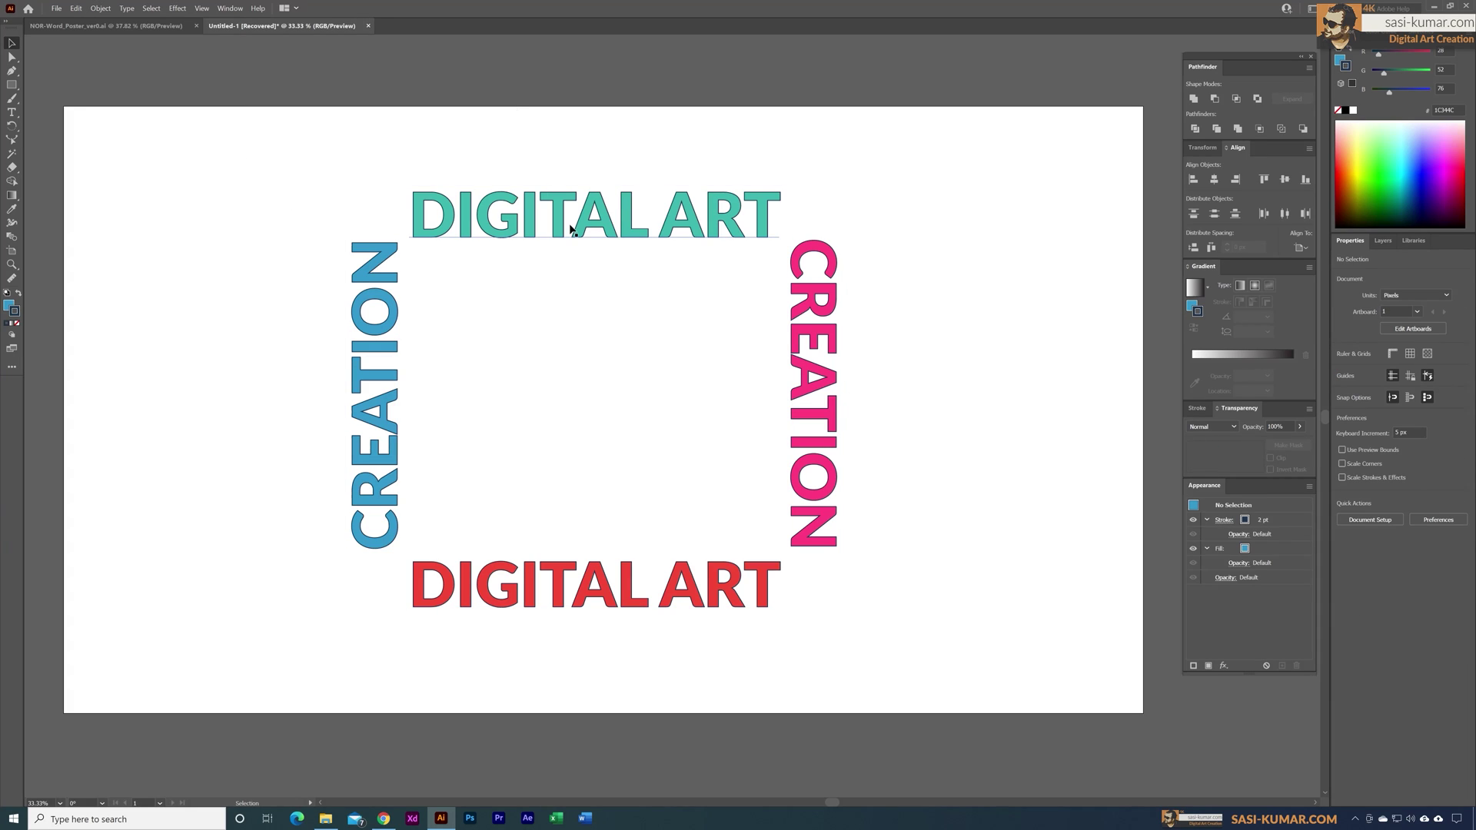
click(588, 229)
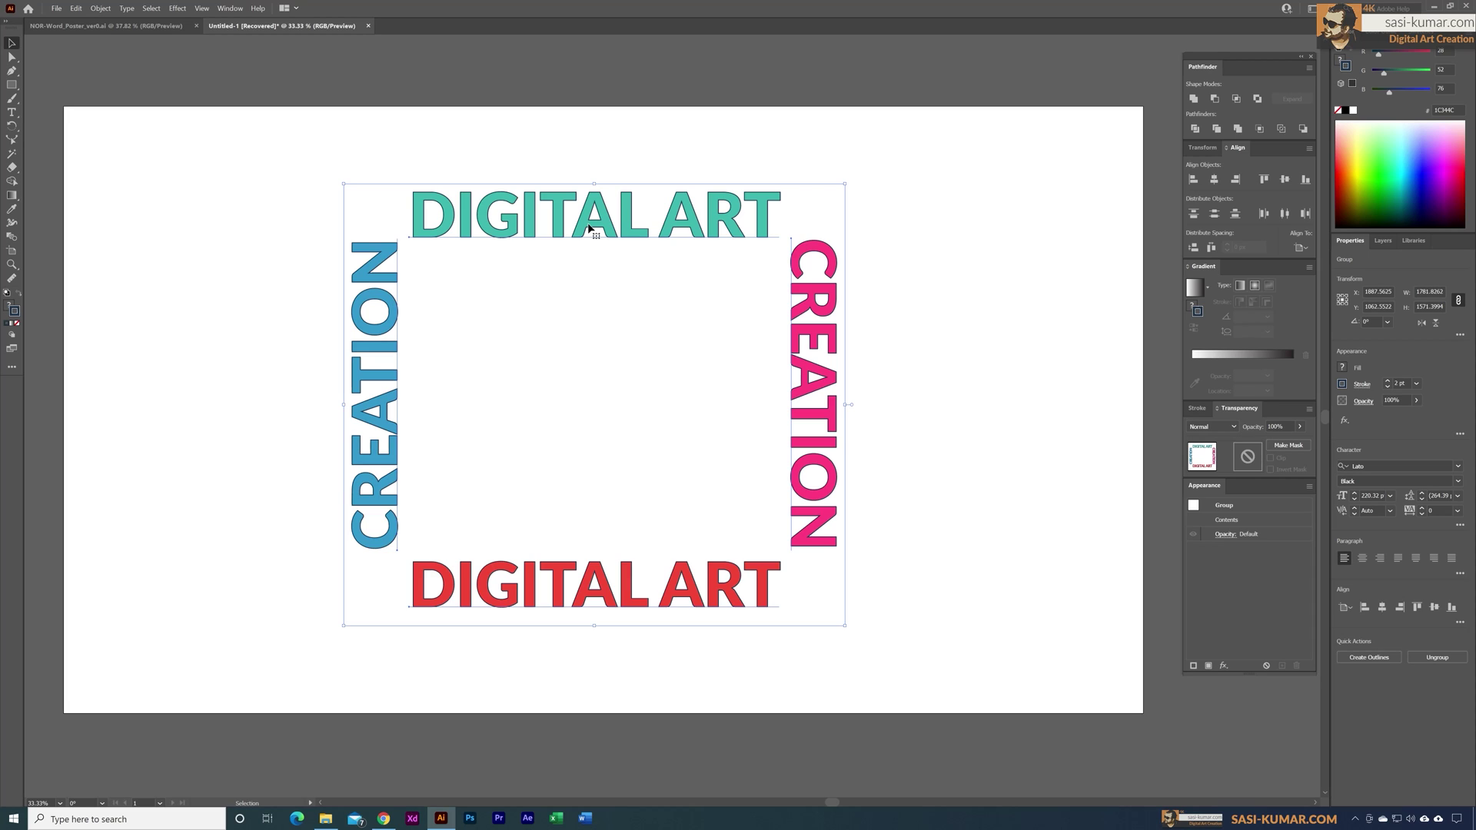
Apply Distort & Transform > Transform to the word group and set Copies to 25
click(188, 12)
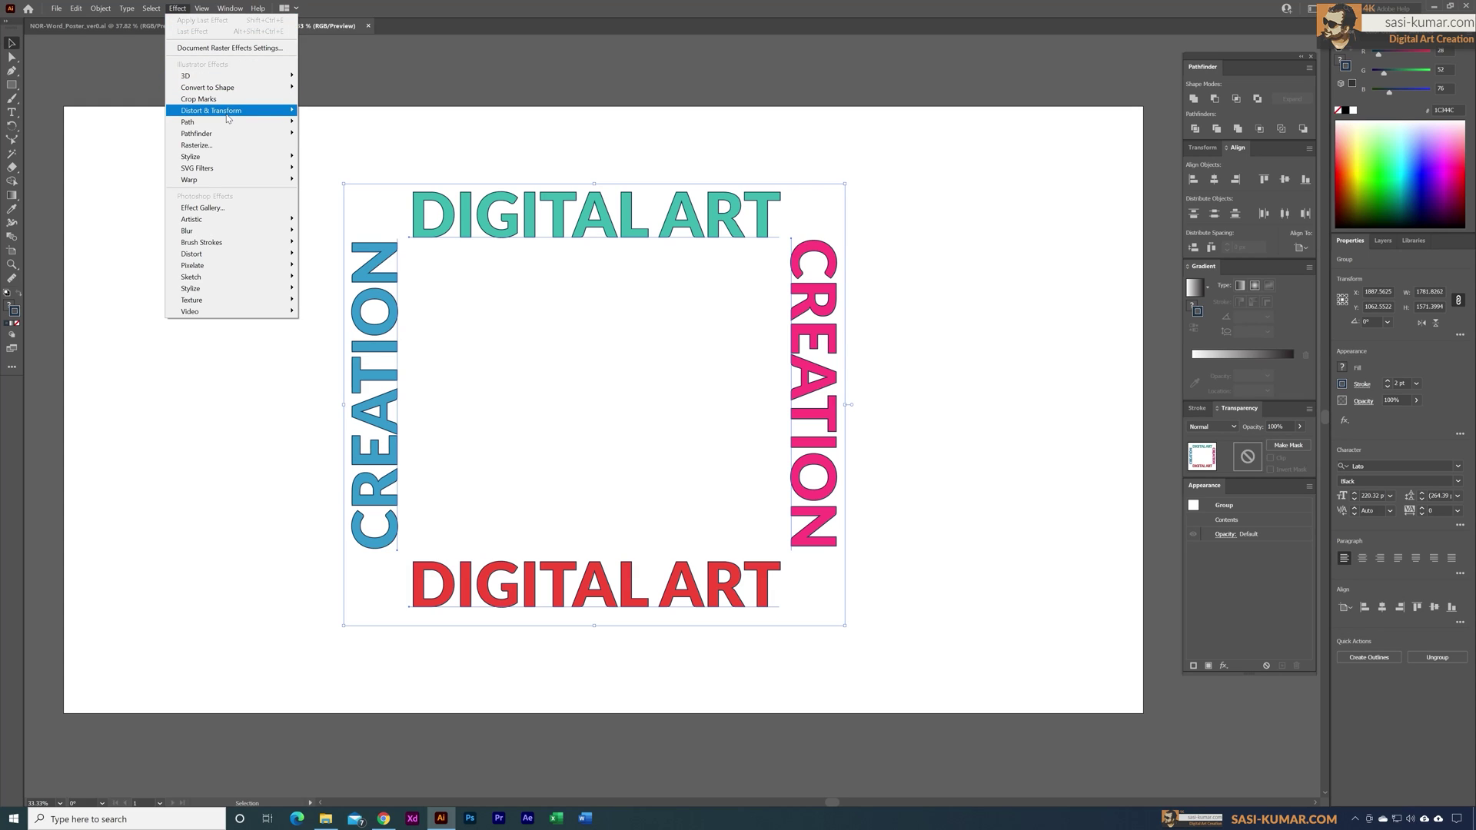
mouse_move(226, 113)
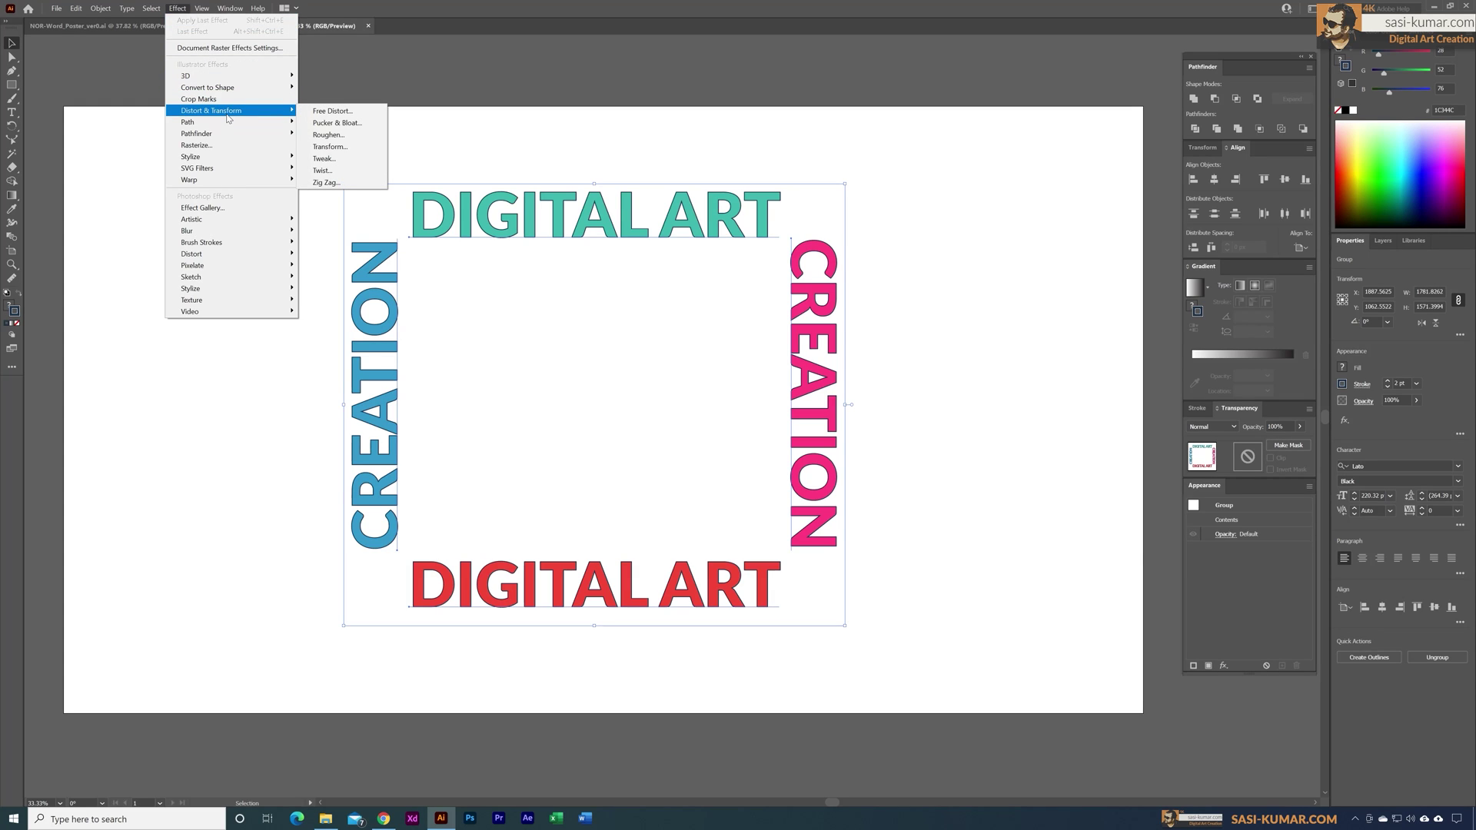
click(342, 148)
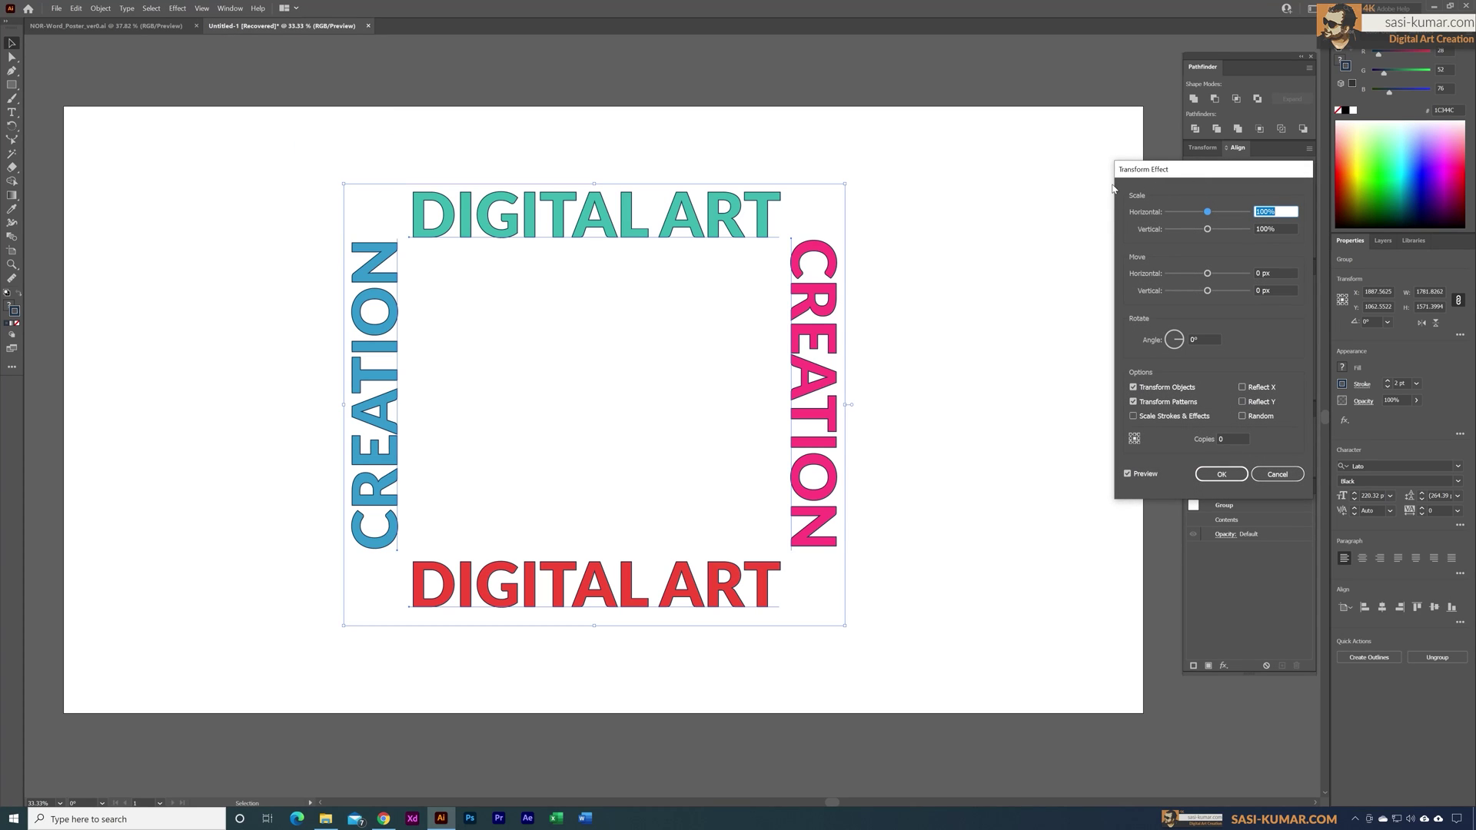
drag(1187, 171, 996, 185)
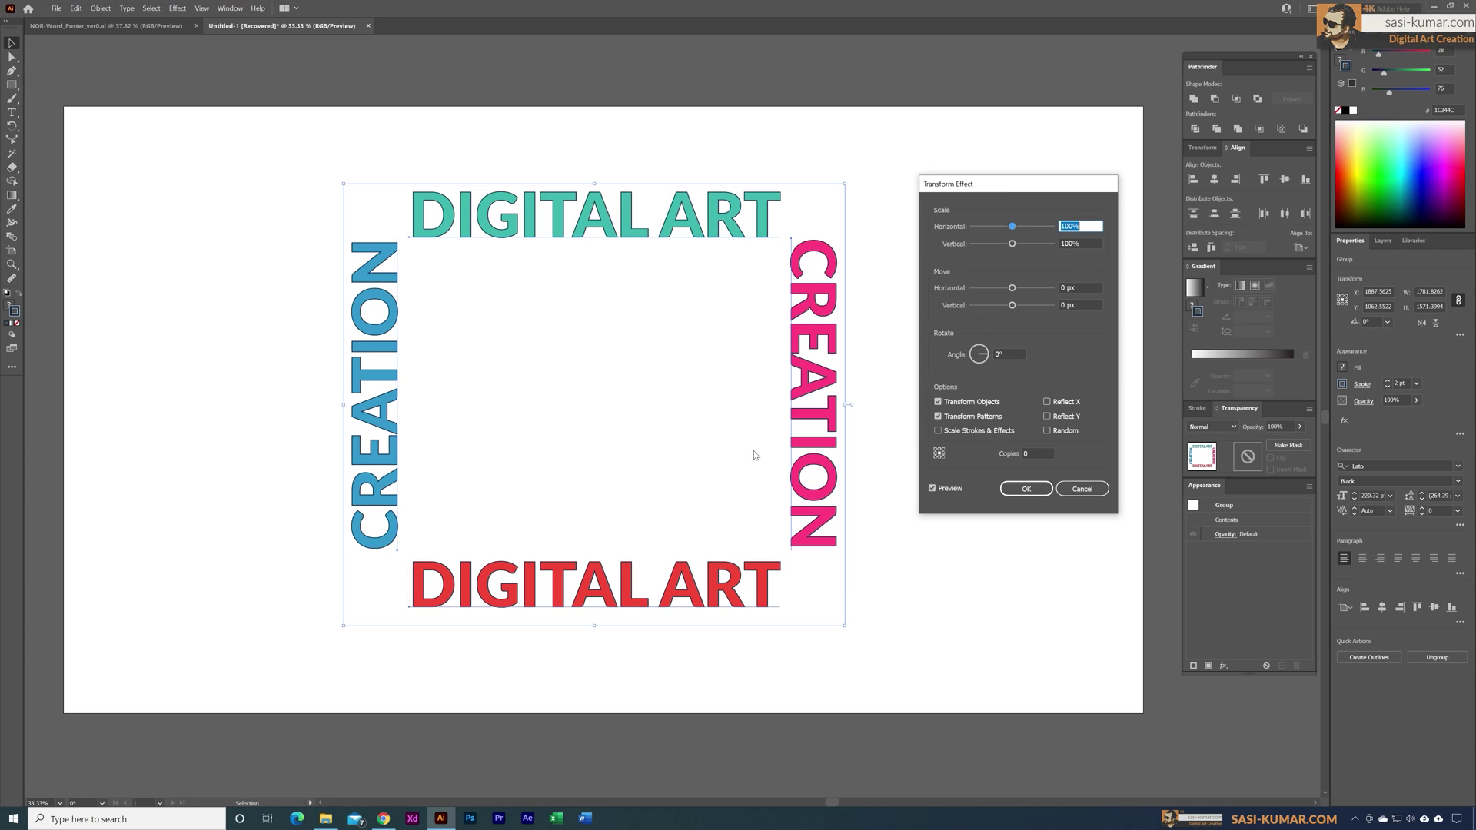
click(1030, 454)
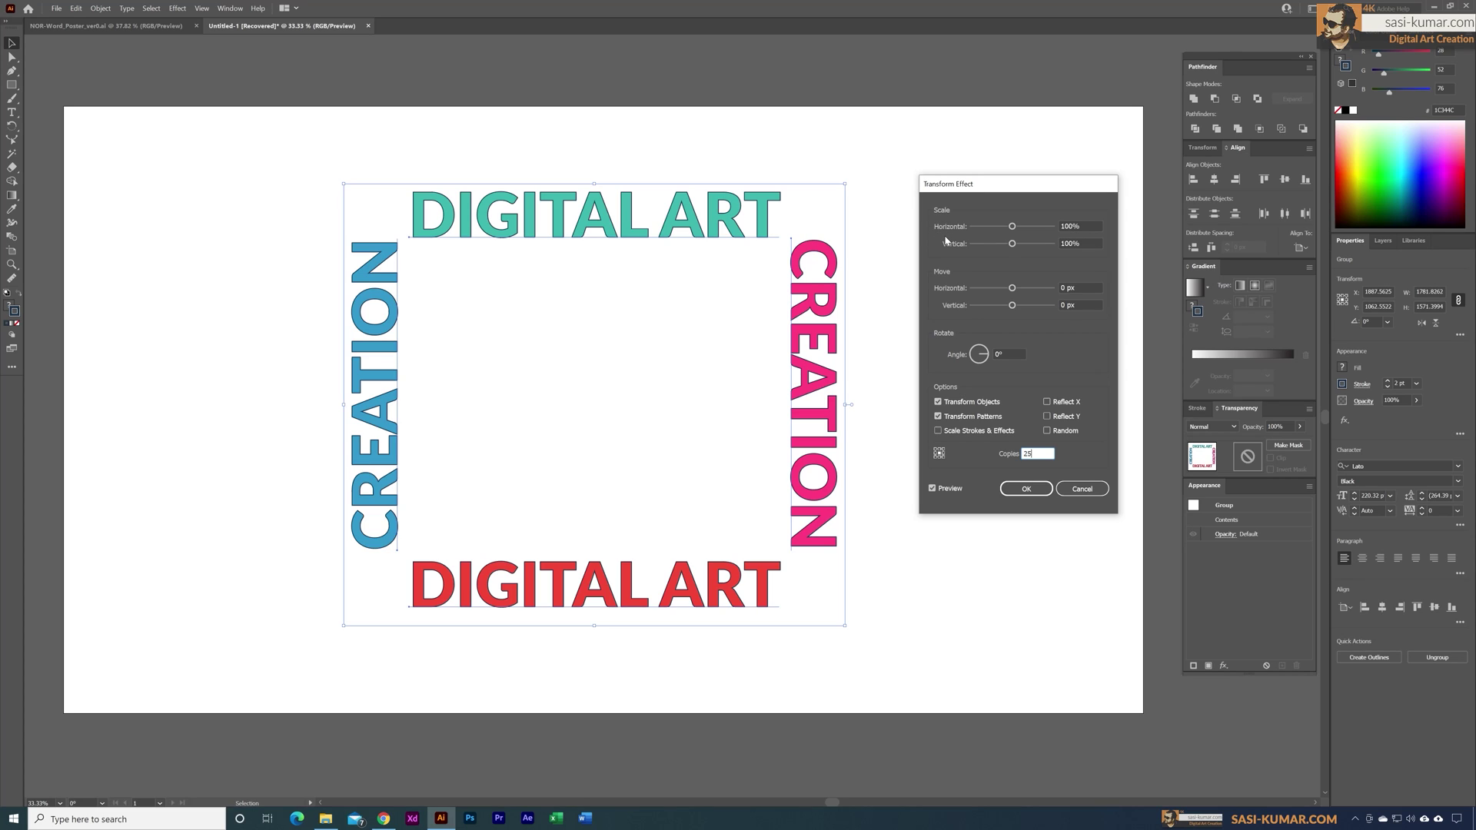
Enter 95% for both Horizontal and Vertical scale in the Transform Effect dialog
double_click(1068, 226)
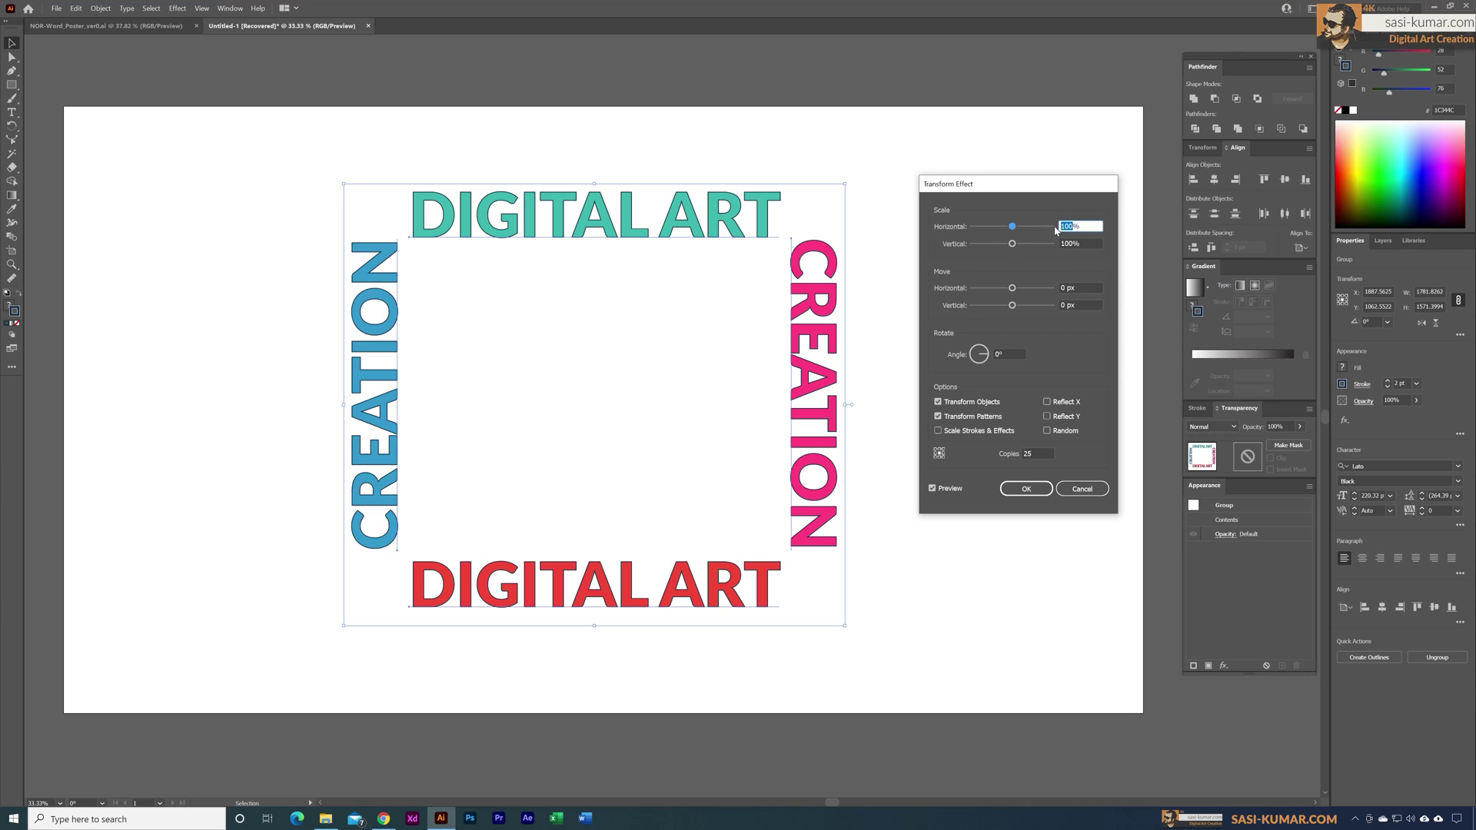
text(95)
double_click(1065, 244)
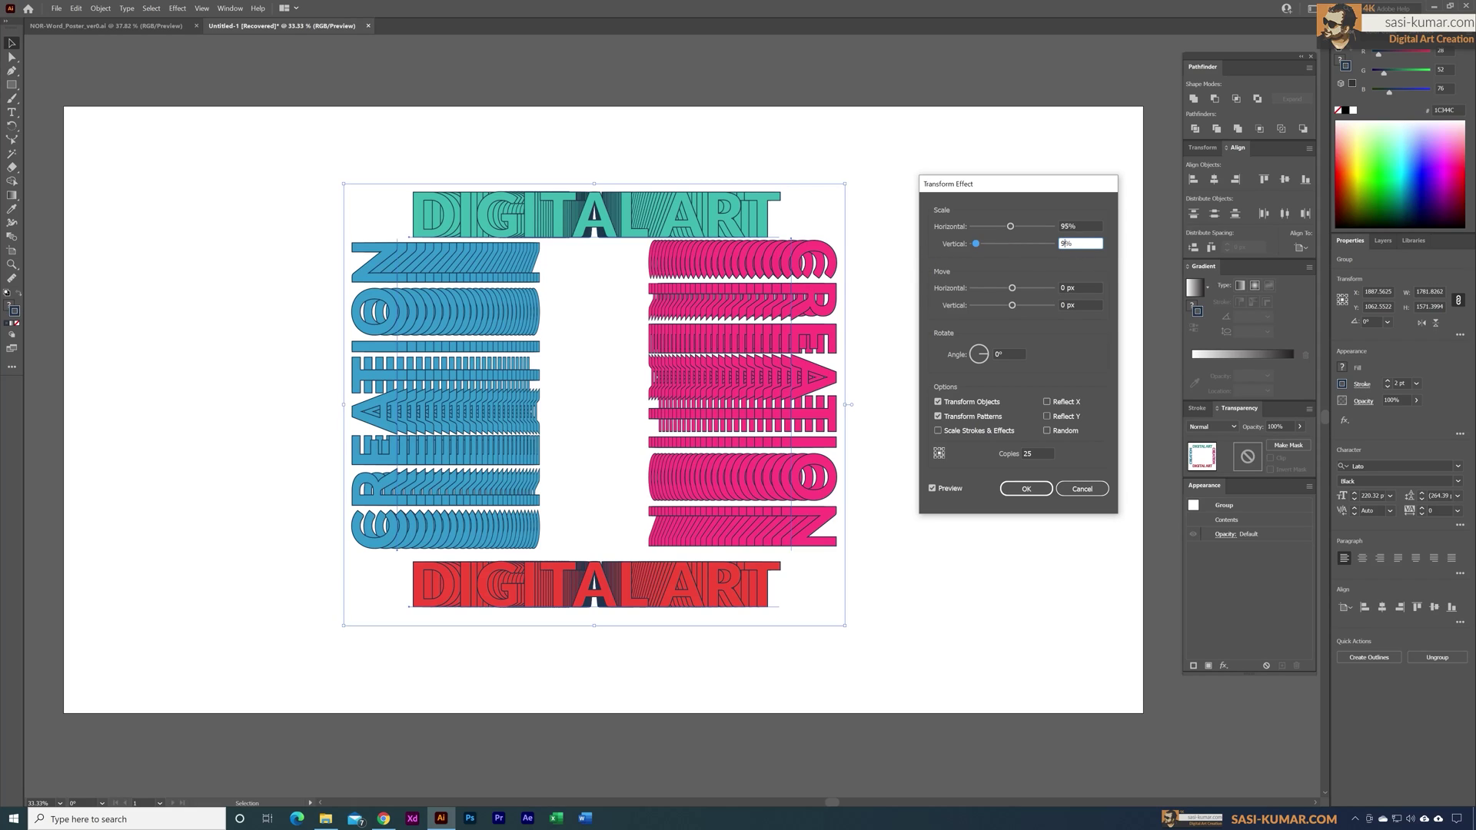
text(95)
key(Tab)
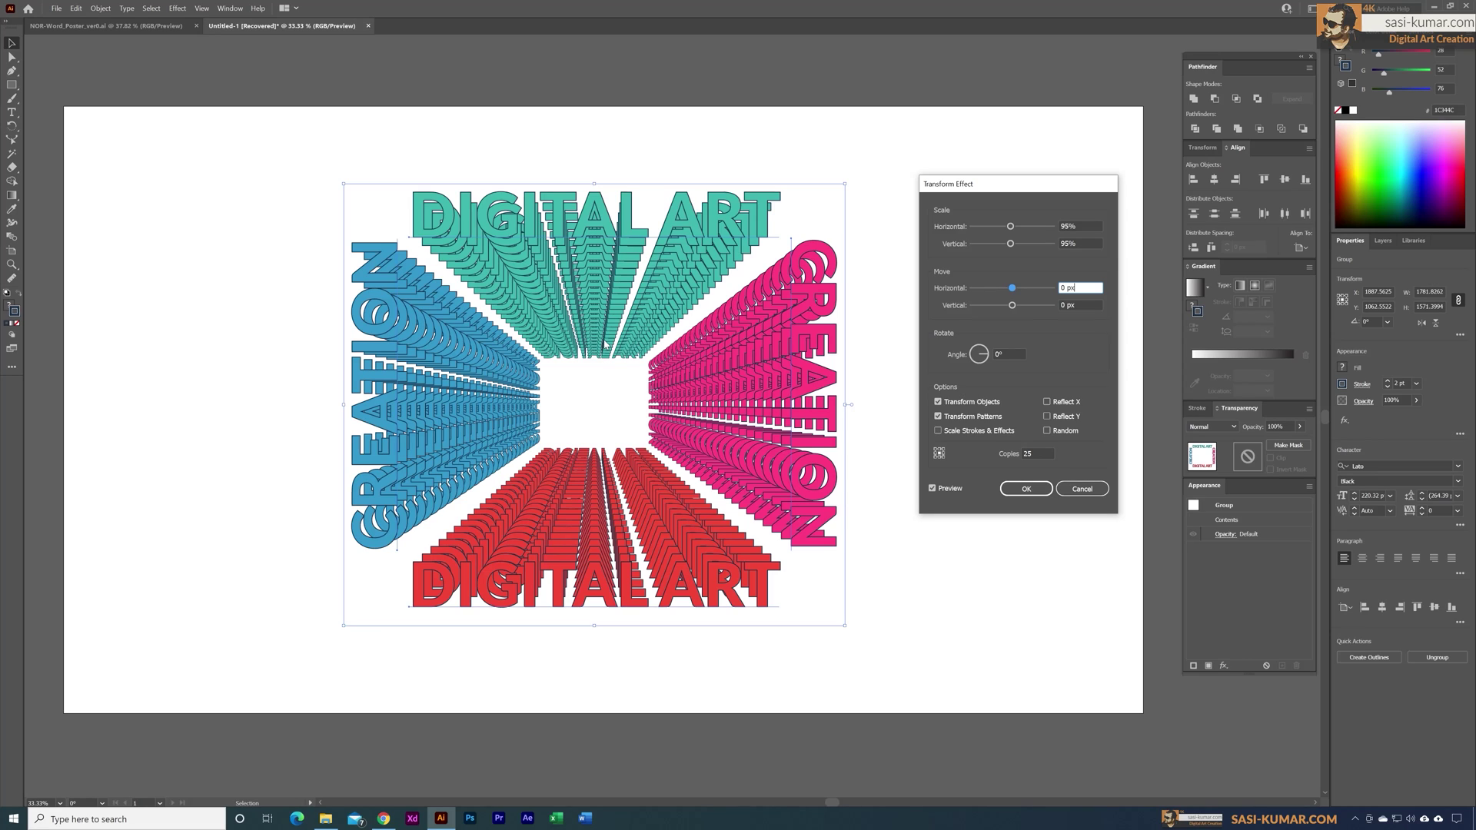
drag(1012, 288, 1023, 292)
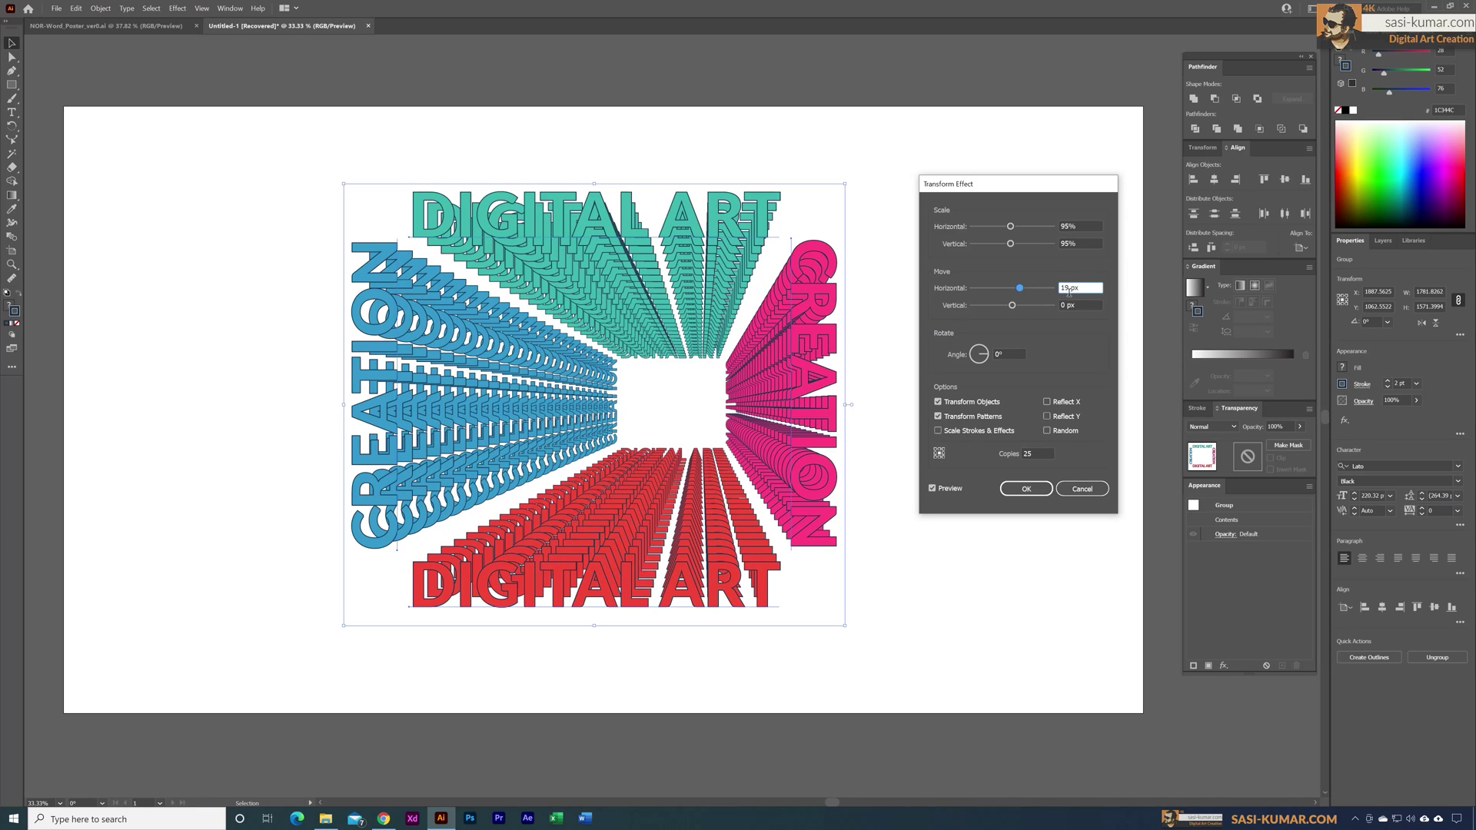
drag(1012, 306, 1021, 309)
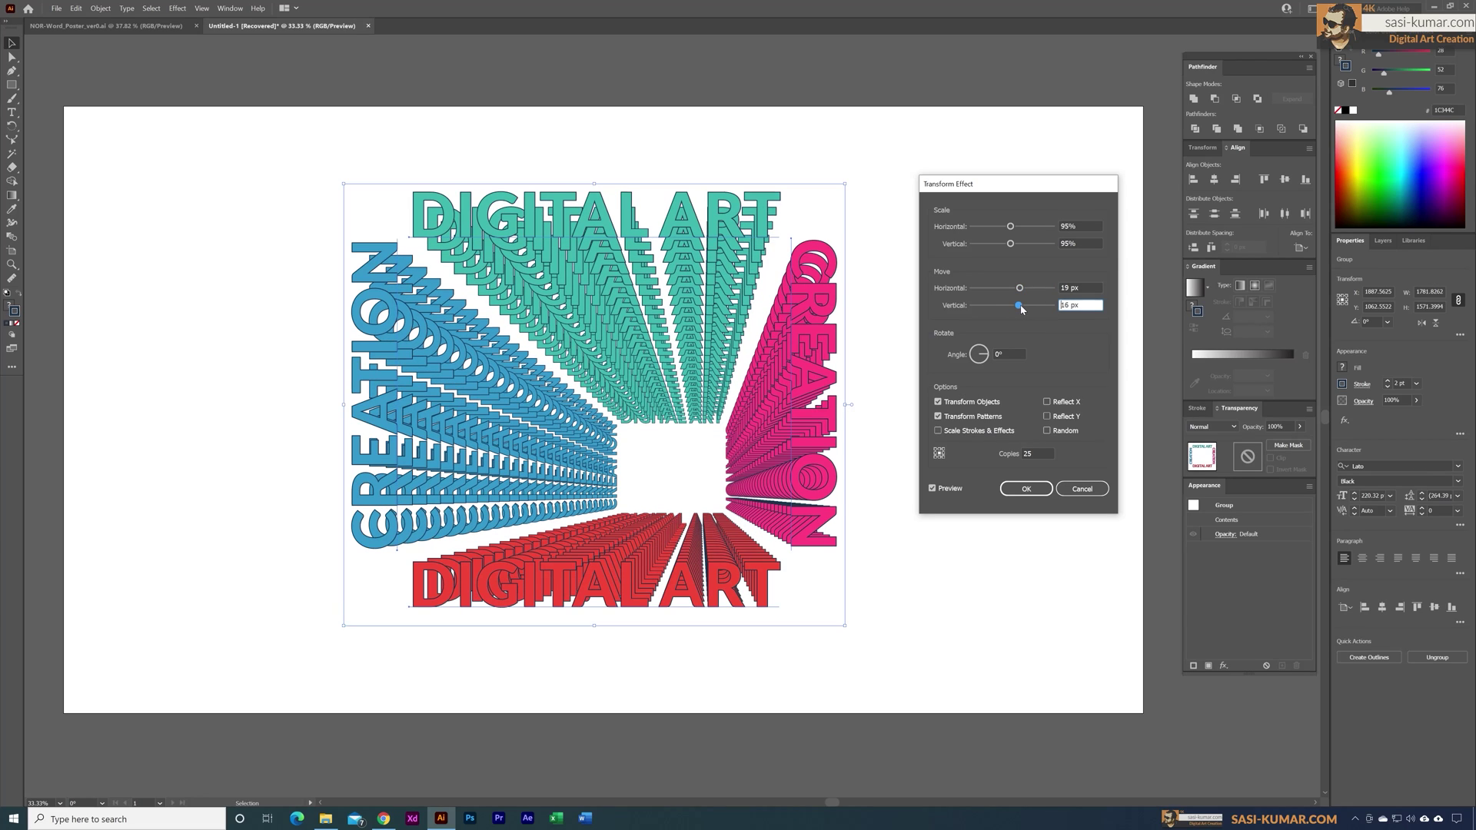
triple_click(1074, 290)
text(0)
key(Tab)
text(0)
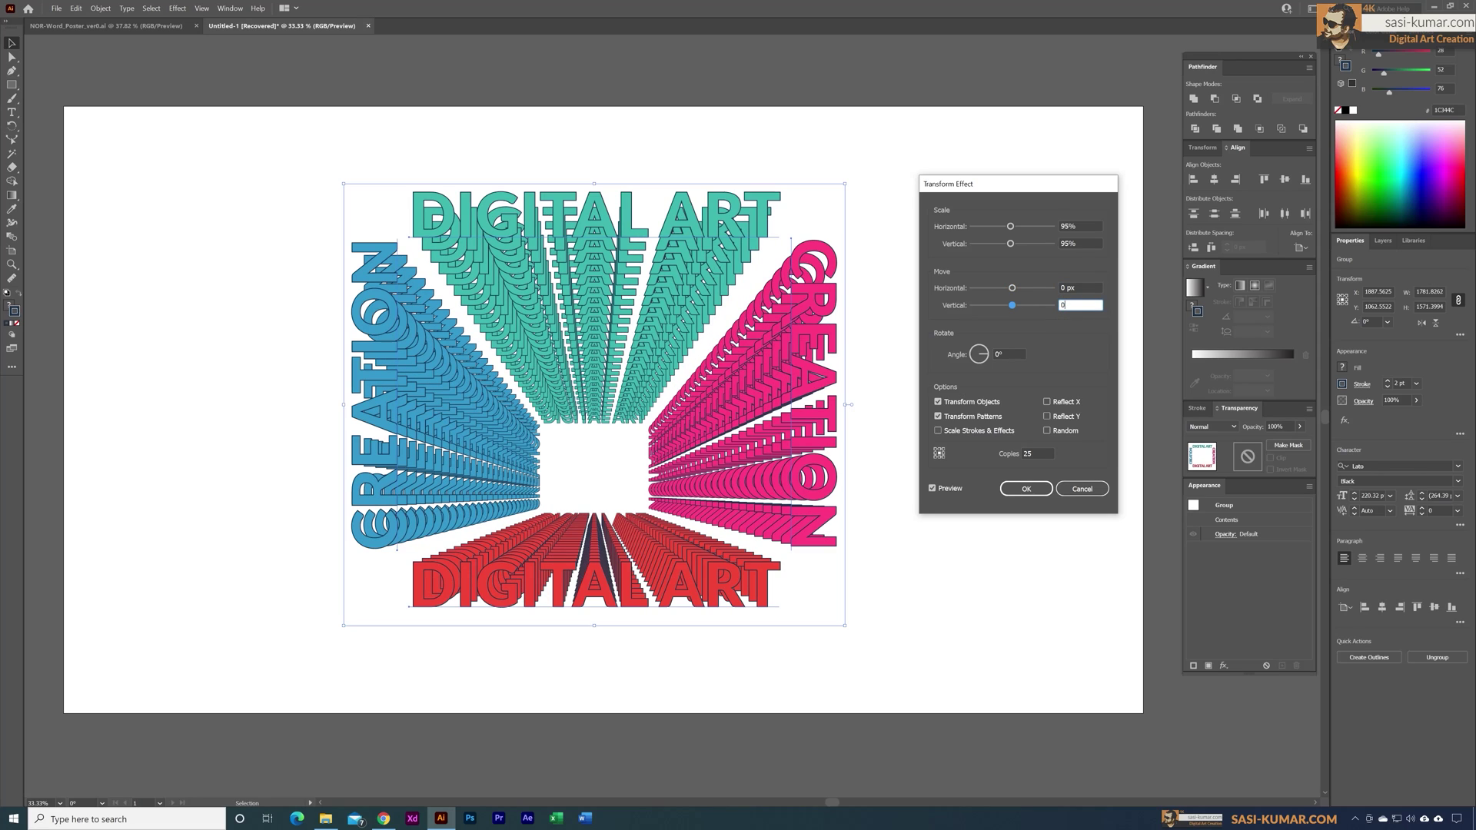
click(1094, 294)
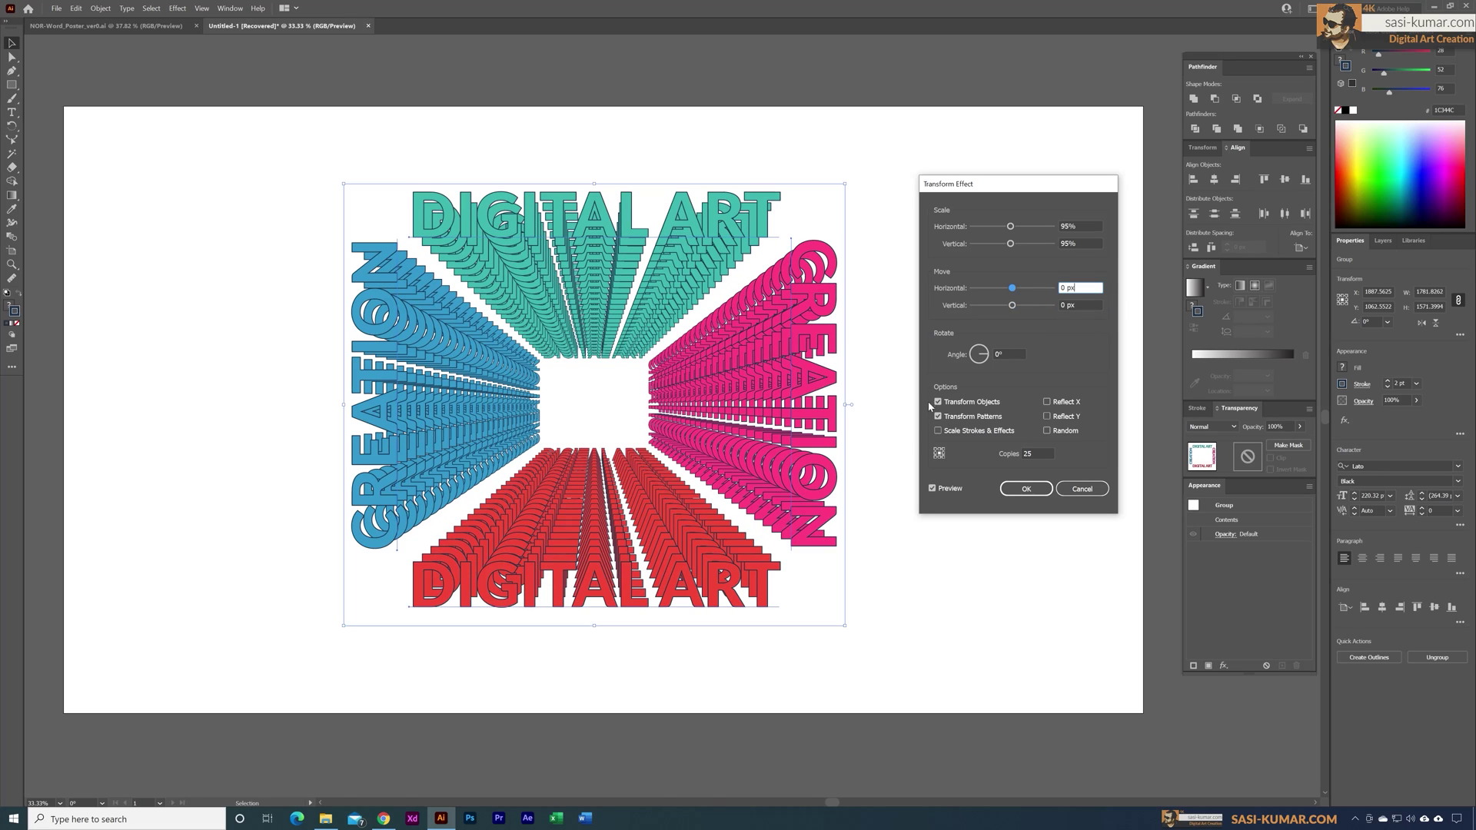
Set the Transform Effect rotation to 5° per copy and the number of copies to 35
click(1000, 356)
text(5)
click(1094, 247)
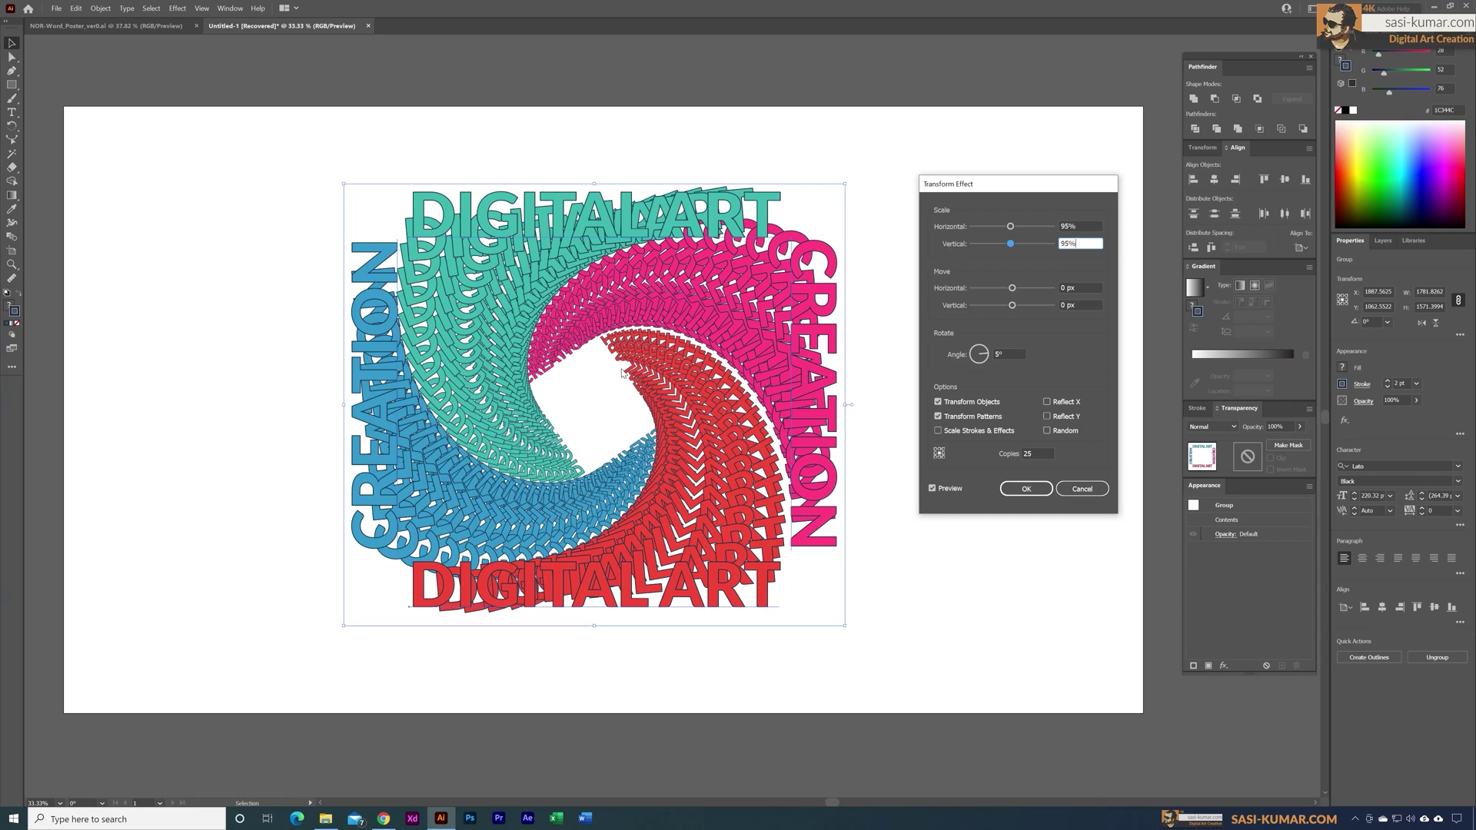
double_click(1036, 457)
text(35)
click(1087, 307)
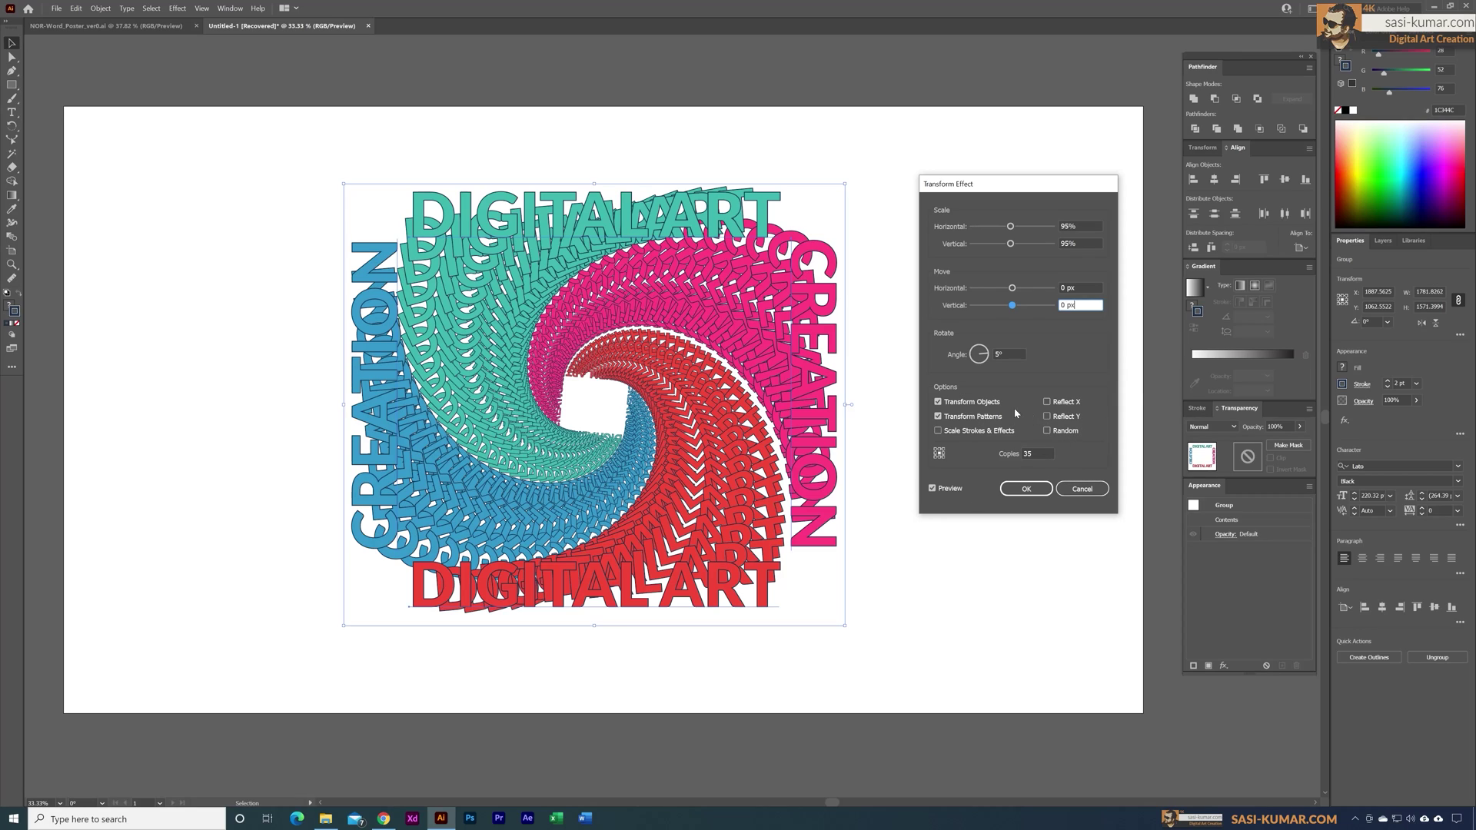
Enable both Reflect X and Reflect Y in the Transform Effect dialog
click(1047, 402)
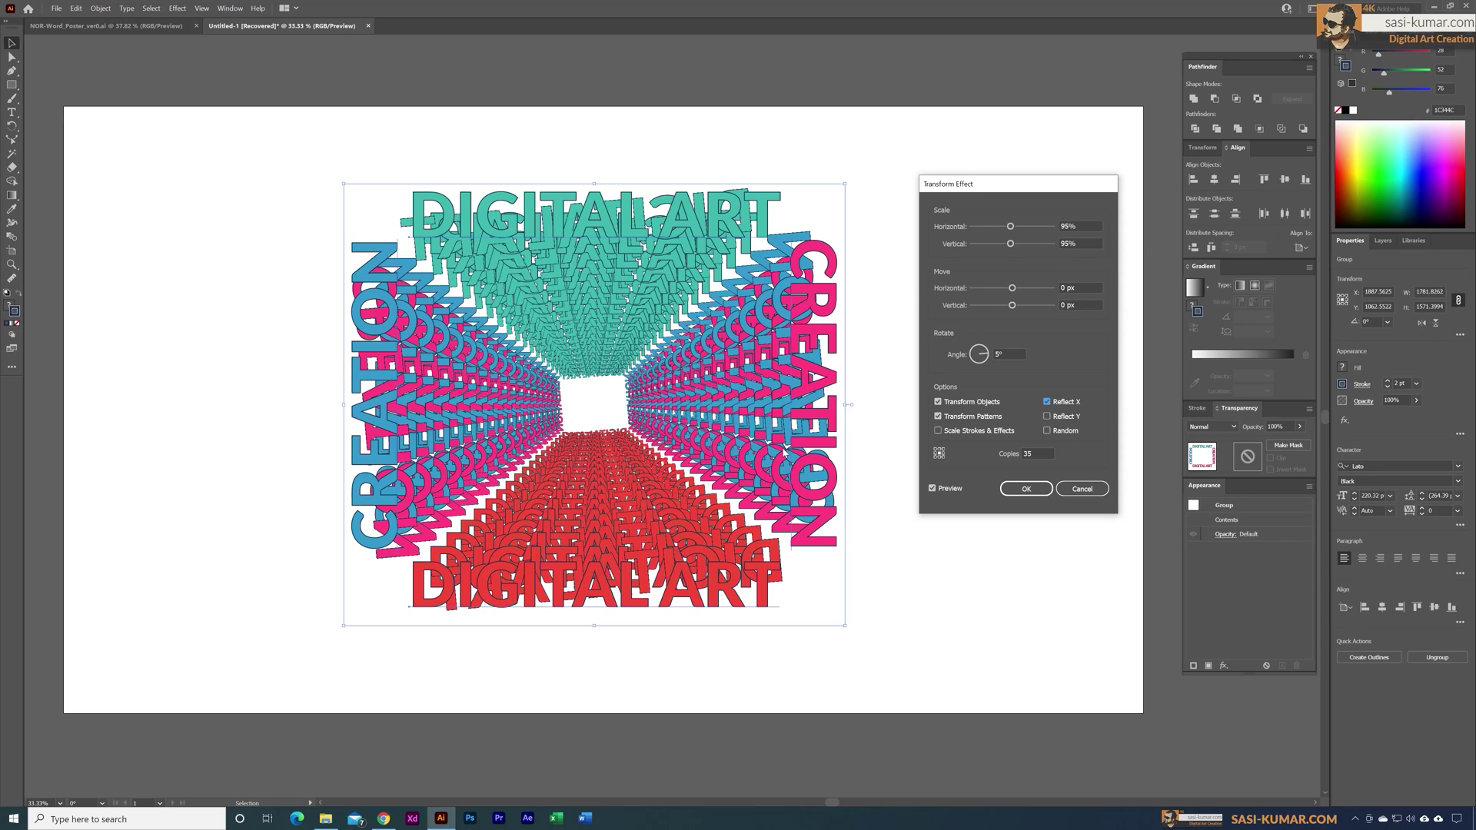
click(1047, 416)
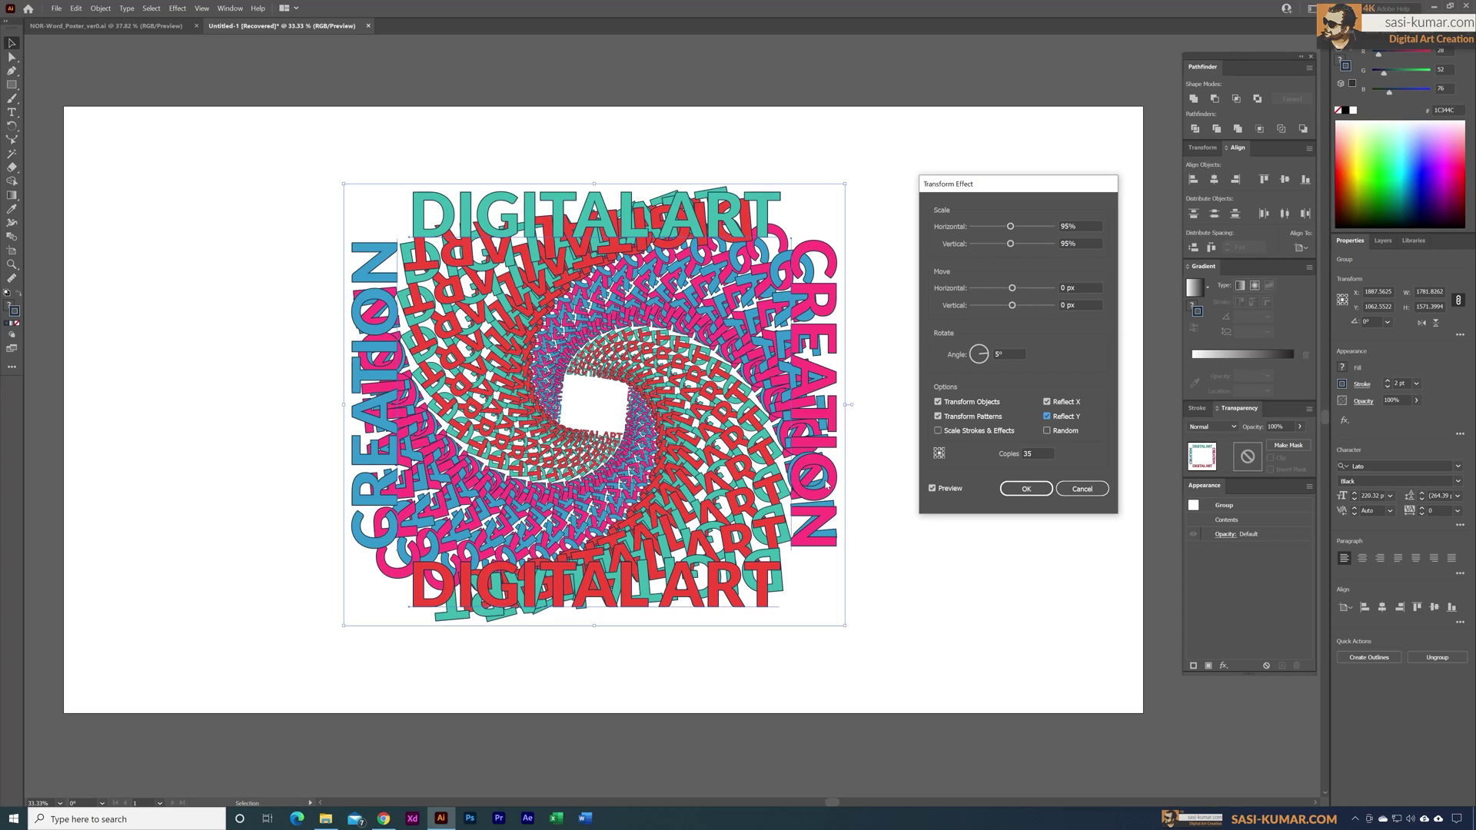
Apply the Transform effect, then enter the word spiral group to edit individual words
click(1025, 490)
click(991, 520)
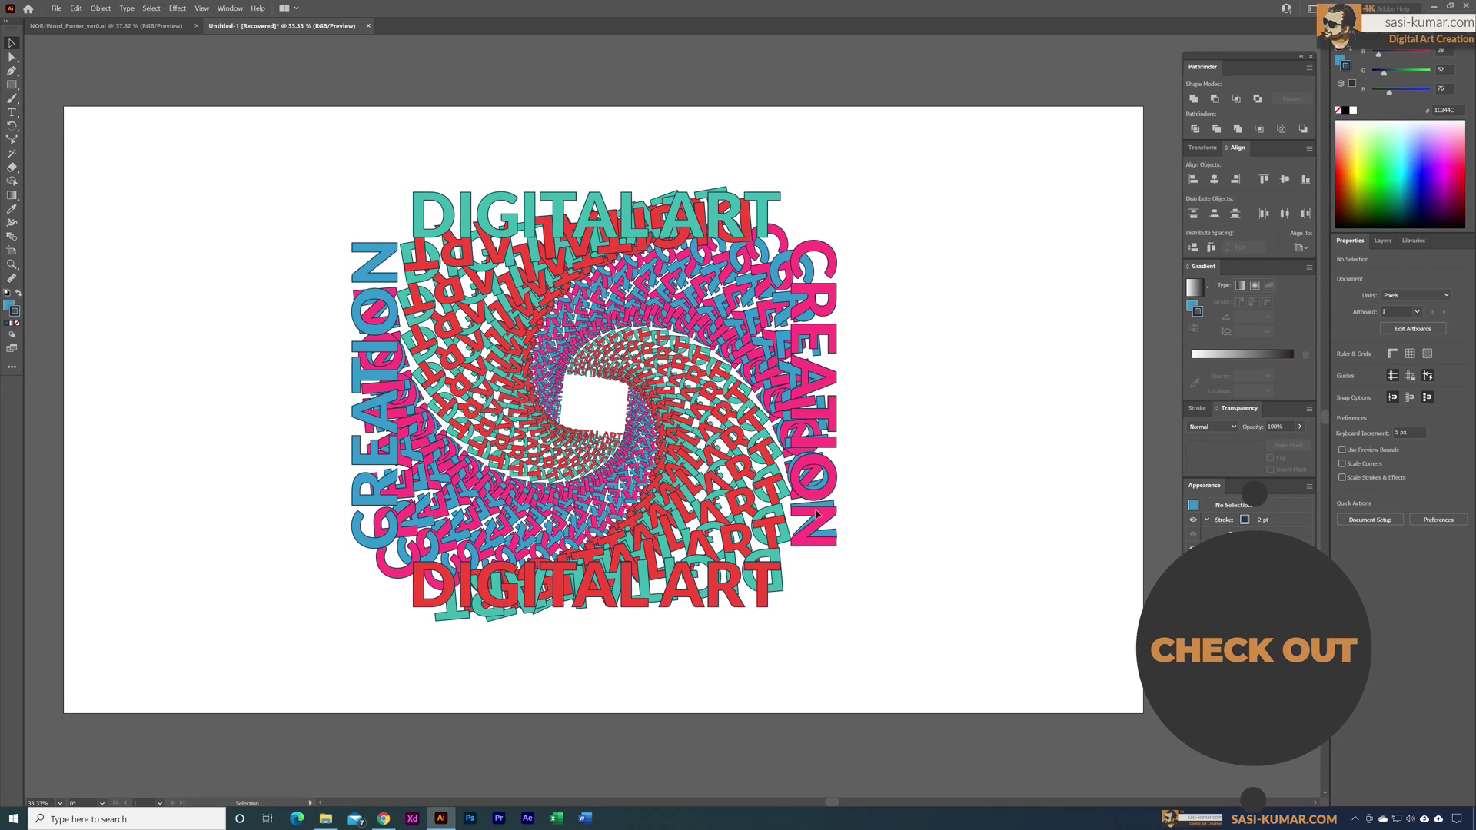
click(597, 229)
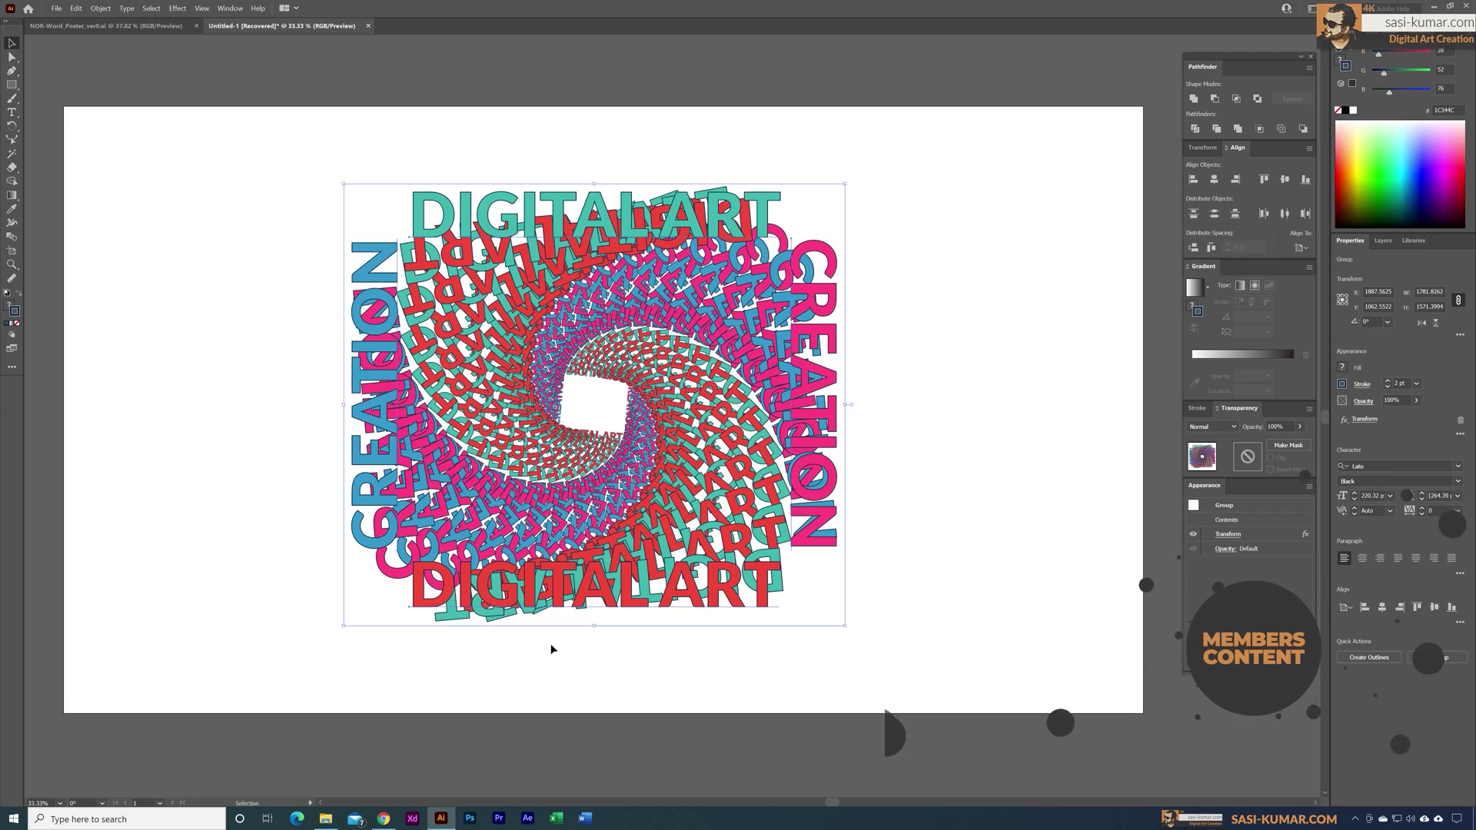
double_click(840, 586)
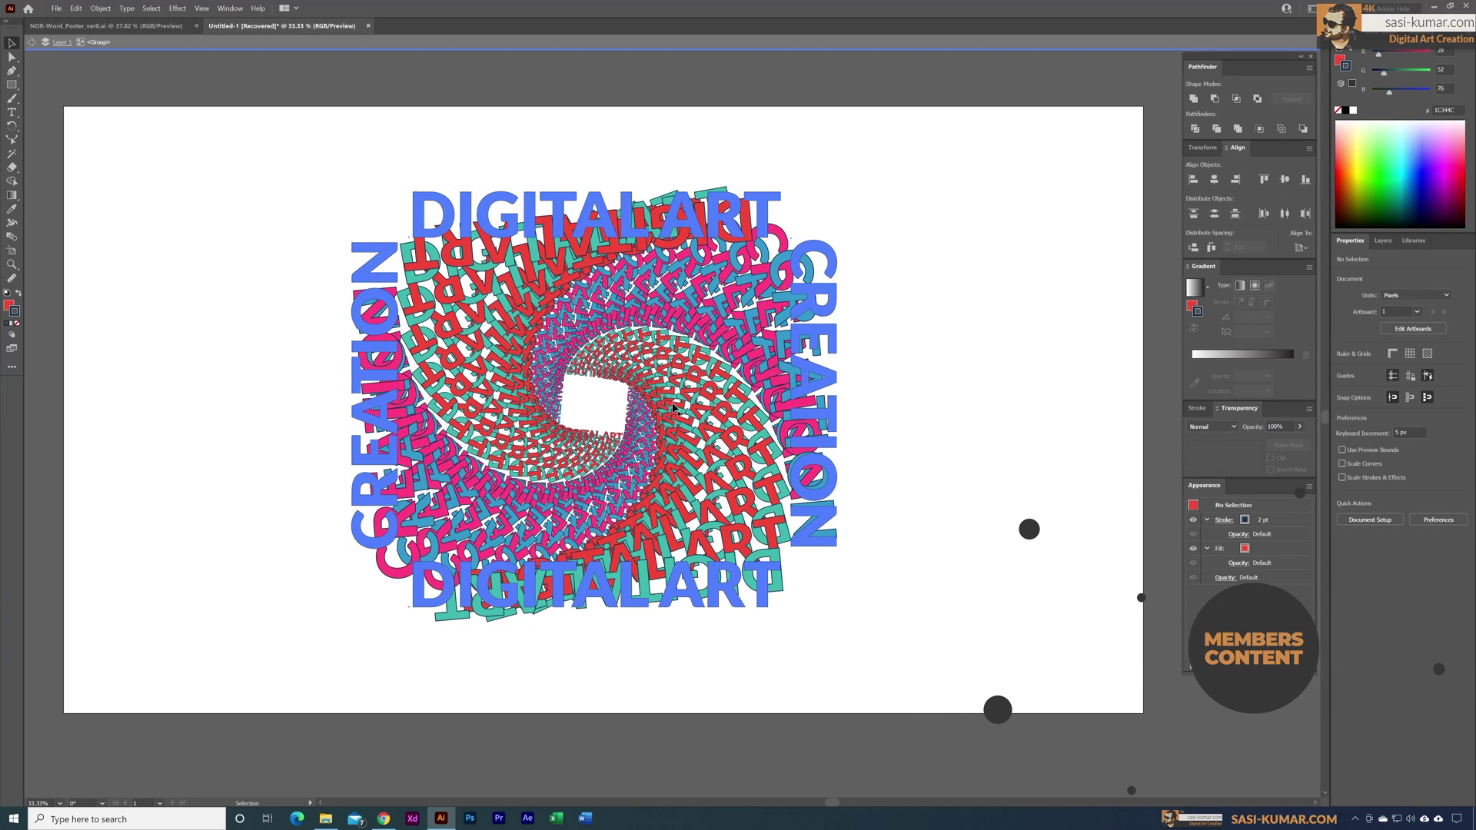
Retype the top DIGITAL ART line as 'MARK MY'
double_click(626, 235)
double_click(626, 235)
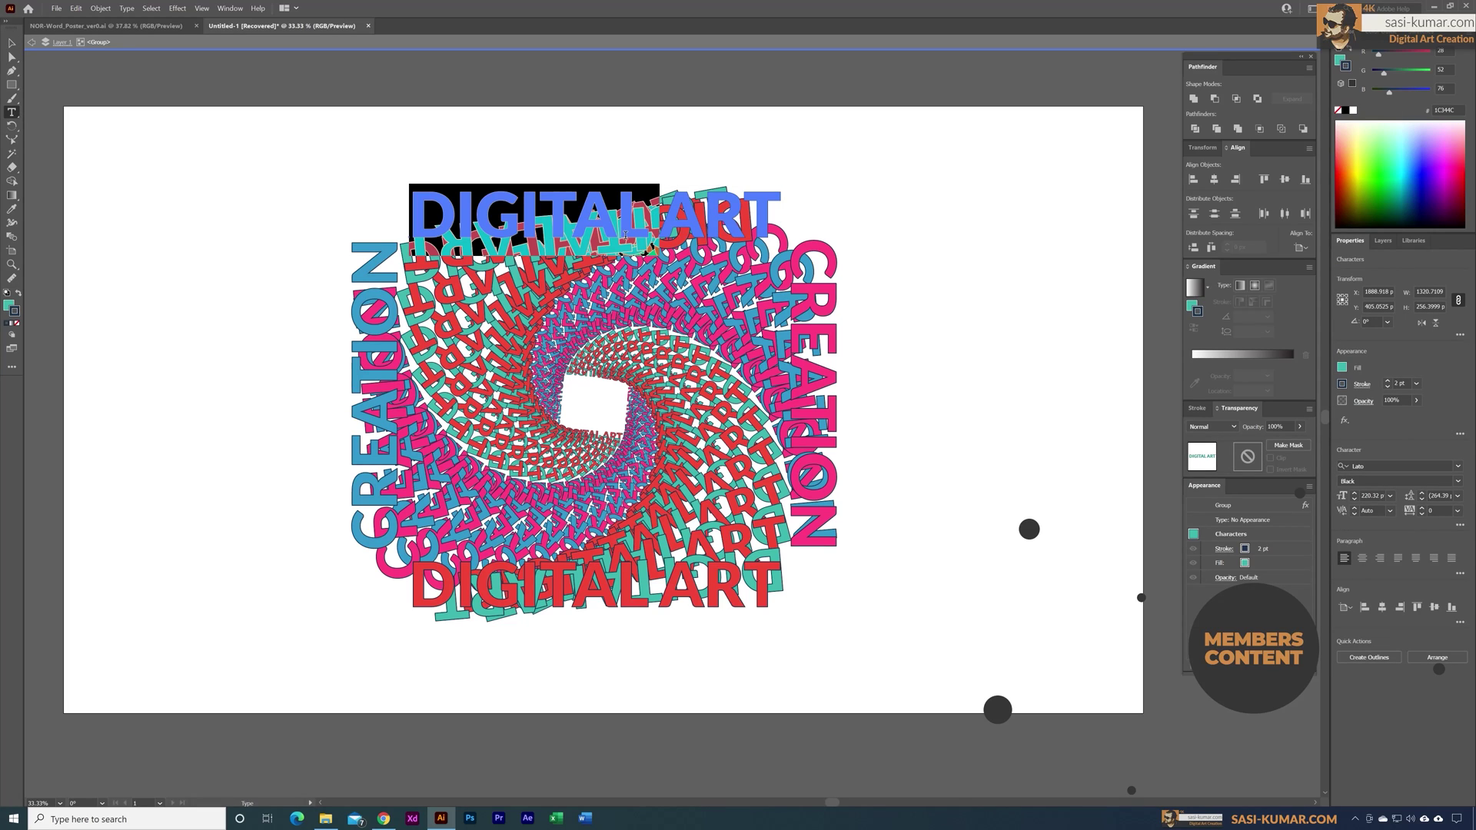
triple_click(625, 233)
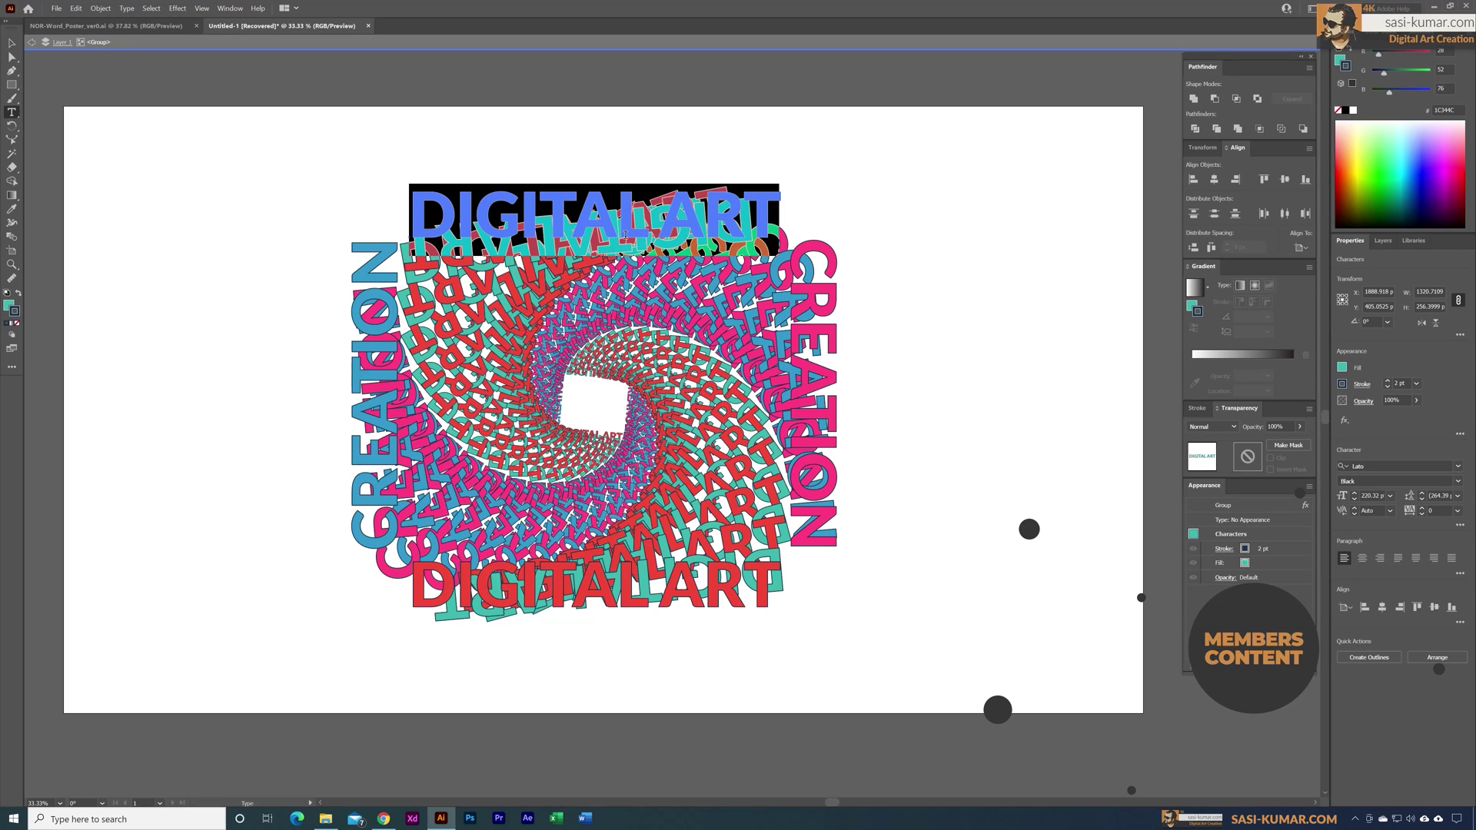
text(MARK M)
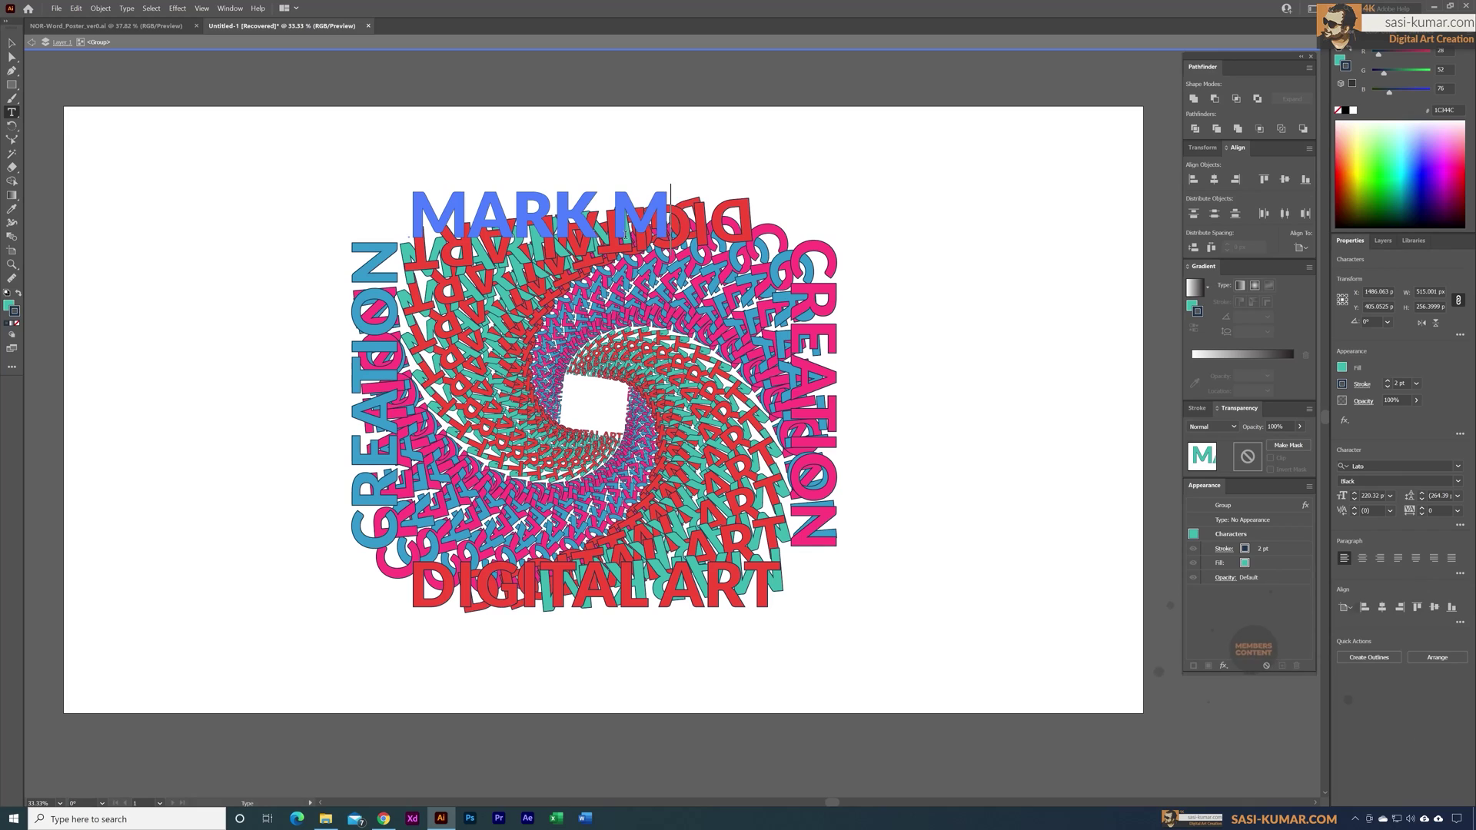
text(Y)
key(Escape)
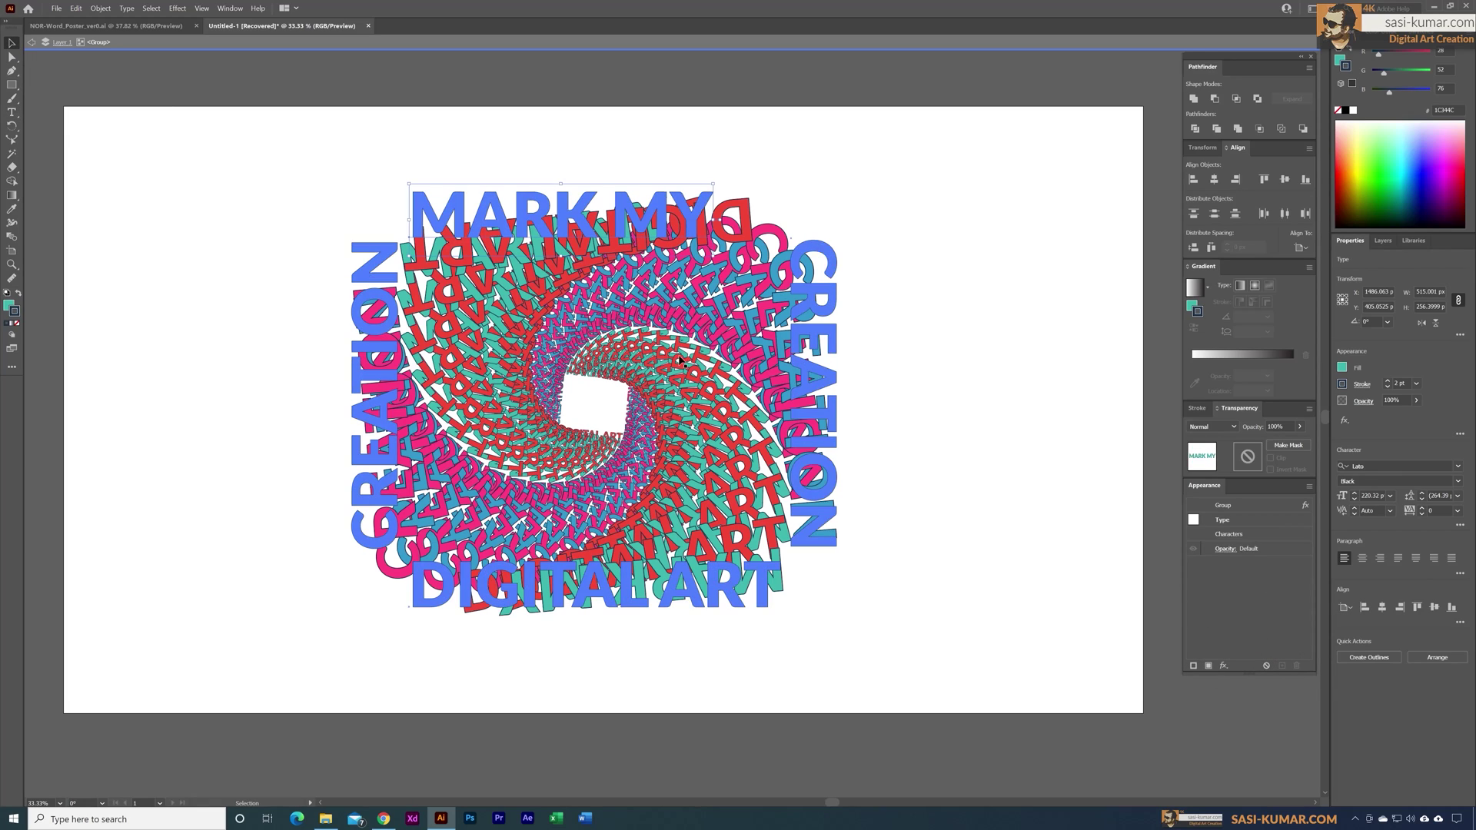
Retype the right-hand CREATION word as 'WORDS'
click(863, 333)
click(833, 336)
double_click(833, 336)
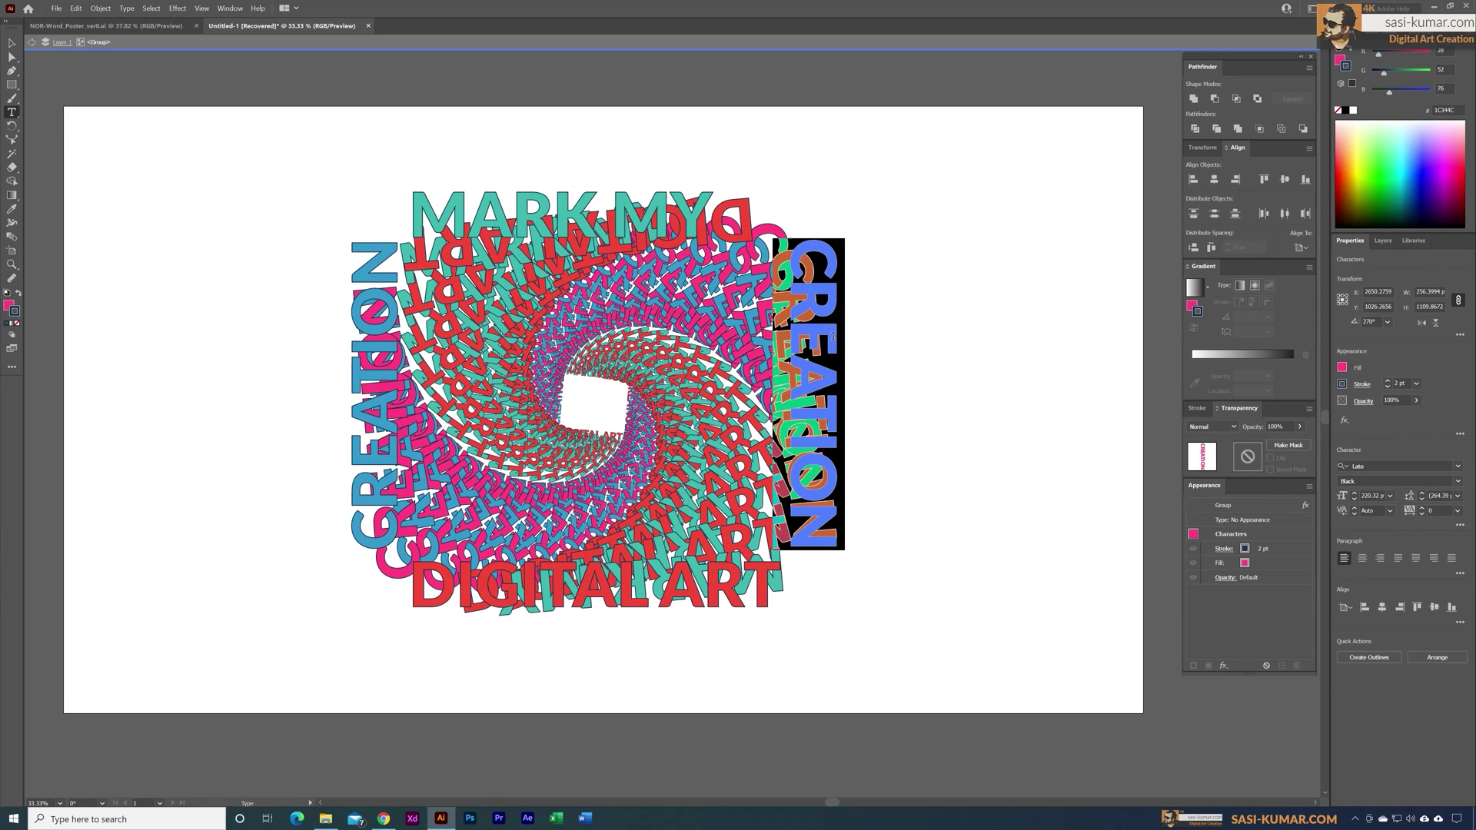
text(WORDS)
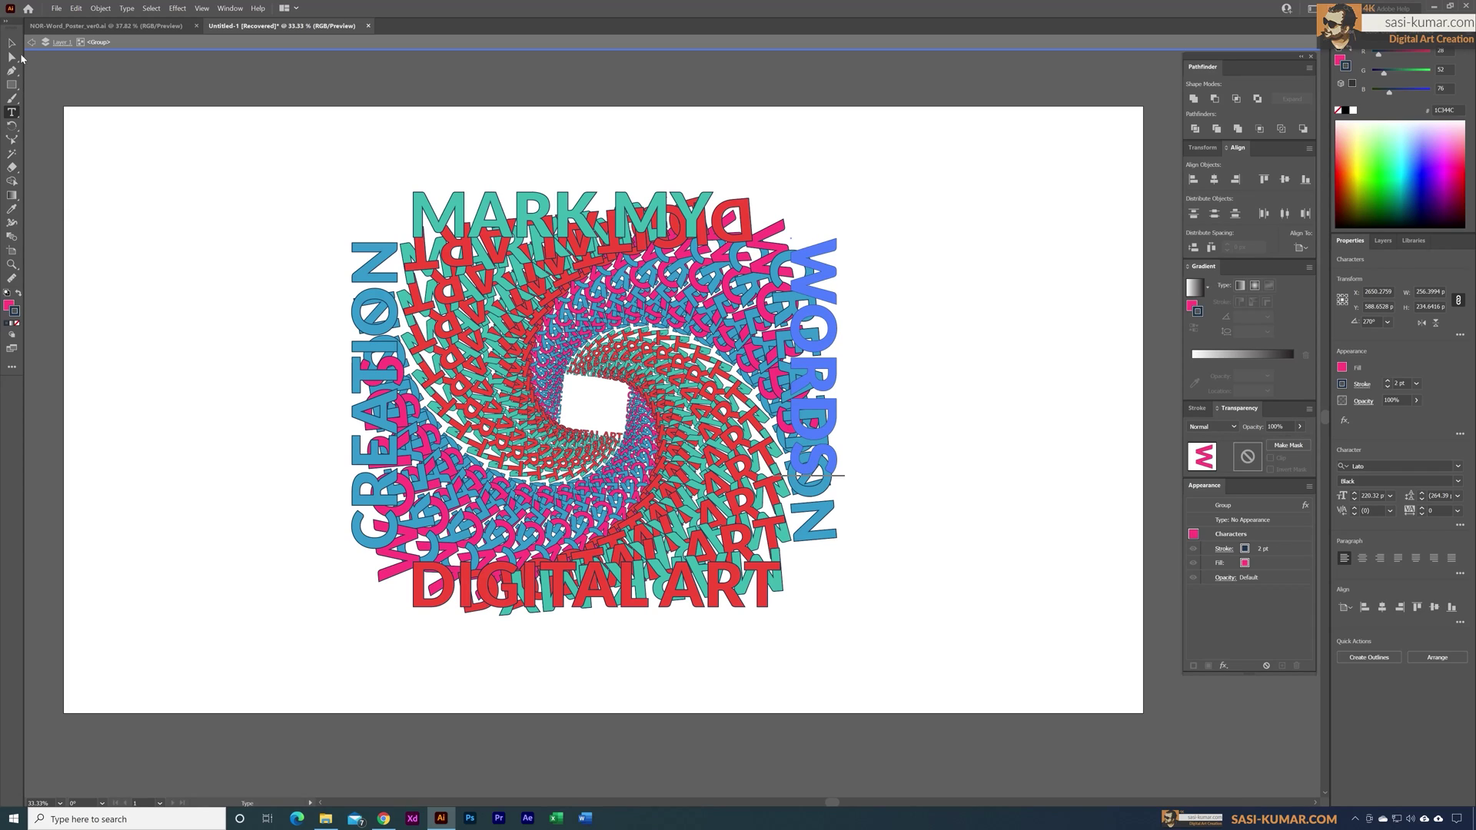
Move WORDS down-right, CREATION left, DIGITAL ART lower and MARK MY up, widening the spiral
click(11, 56)
click(817, 339)
drag(819, 343, 902, 398)
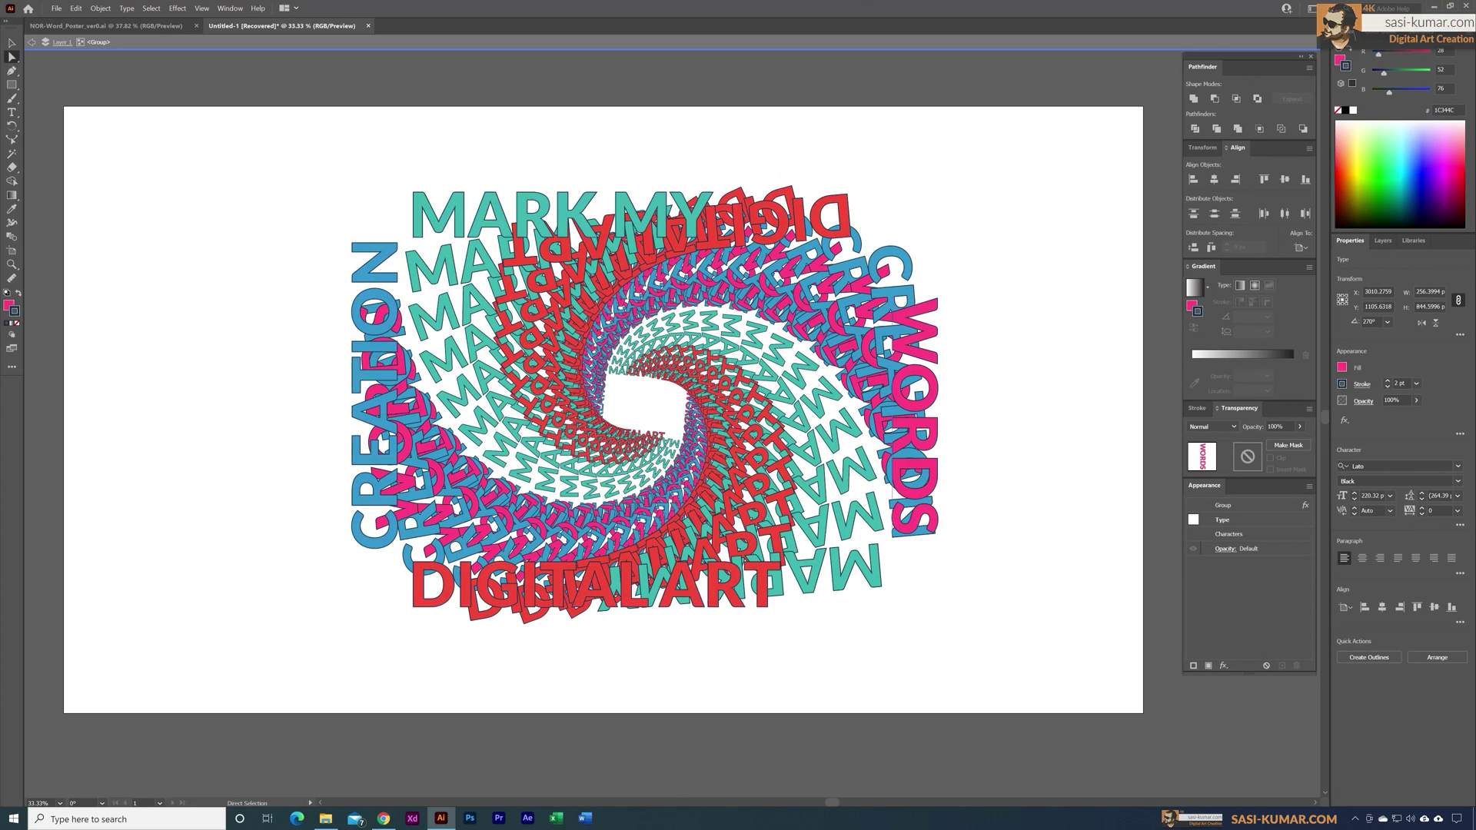
drag(375, 422, 266, 421)
drag(662, 596, 678, 710)
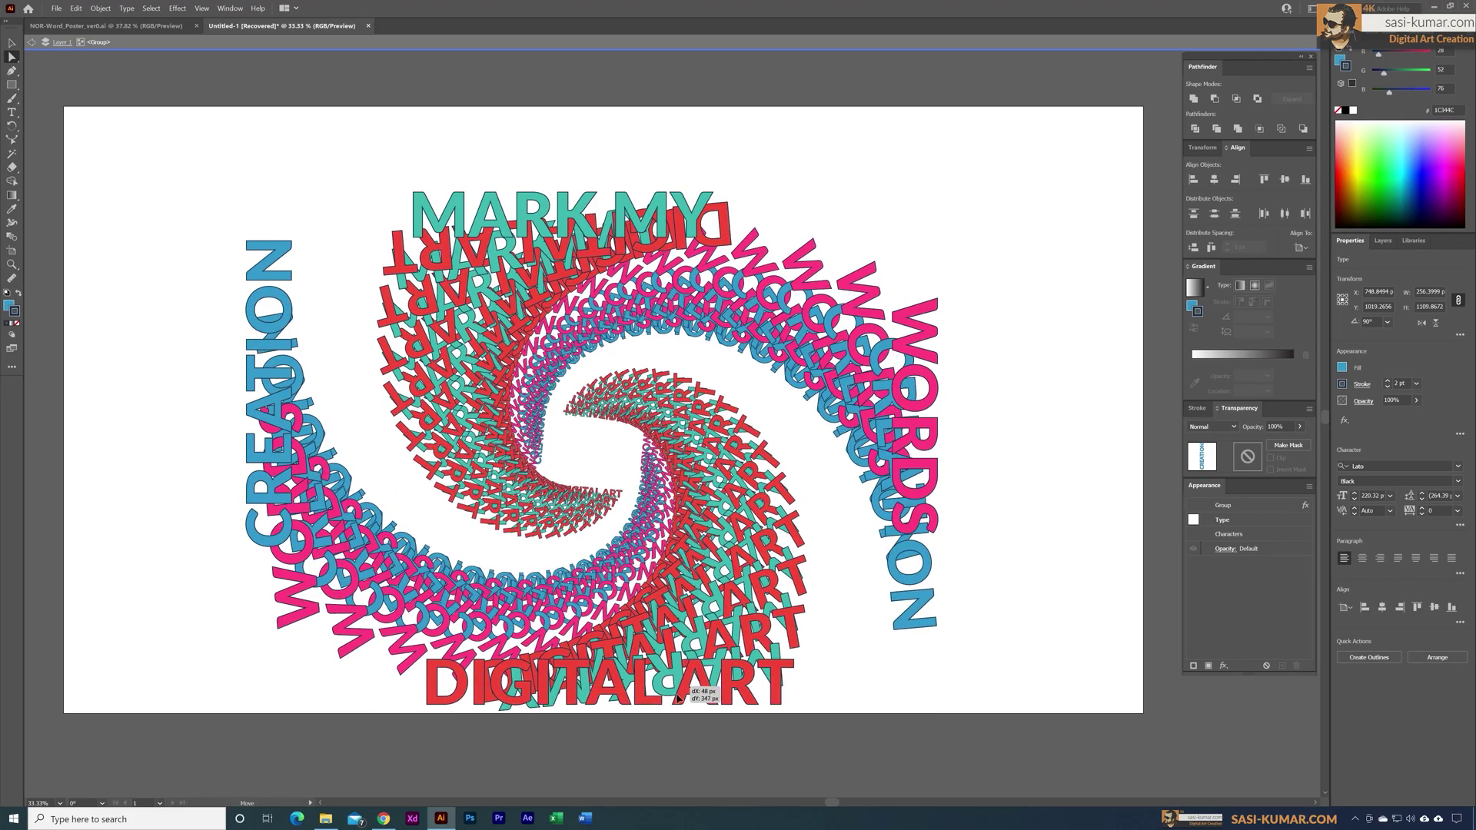
drag(634, 215, 644, 153)
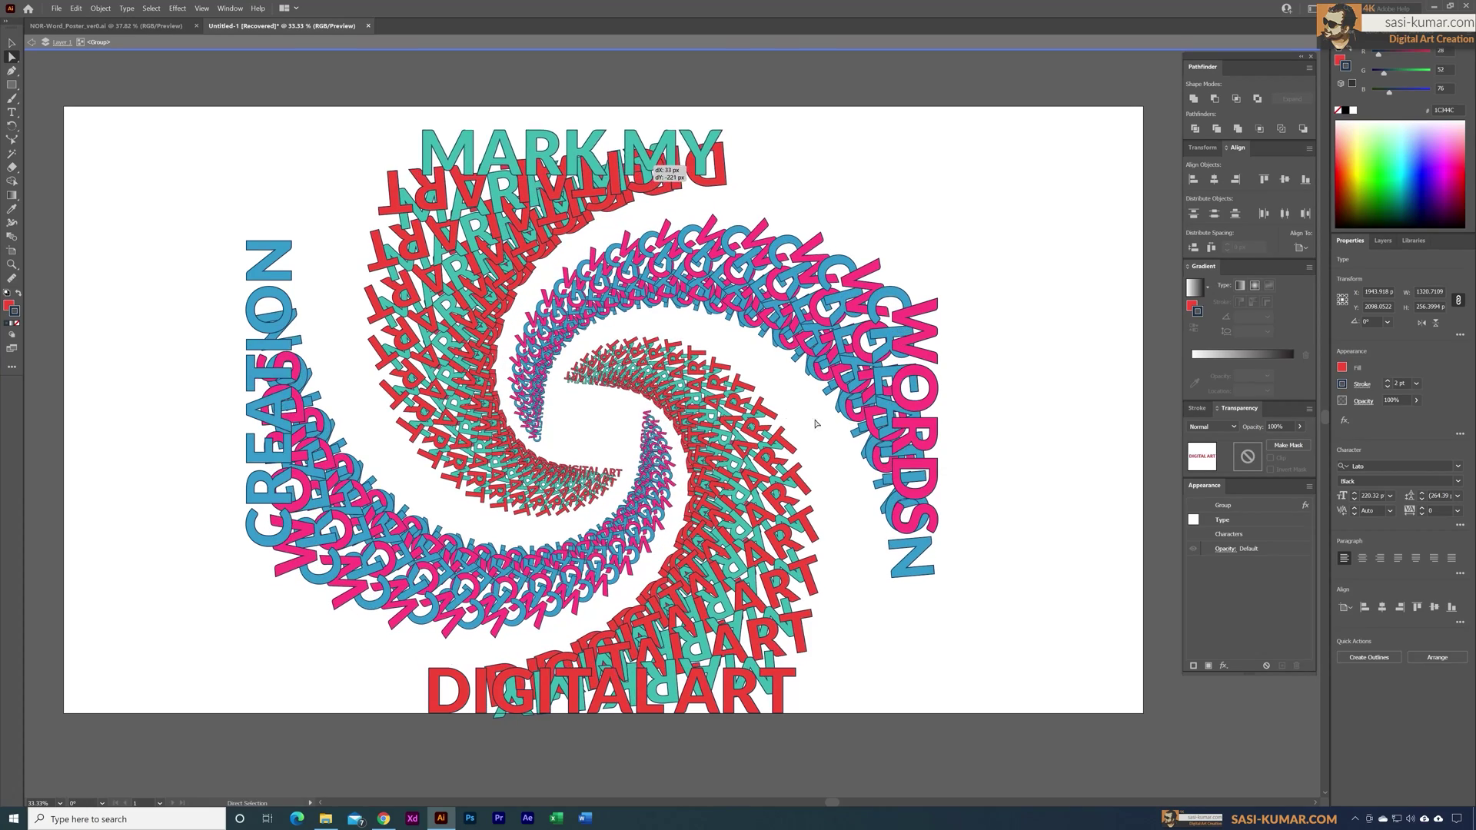
drag(908, 365, 951, 354)
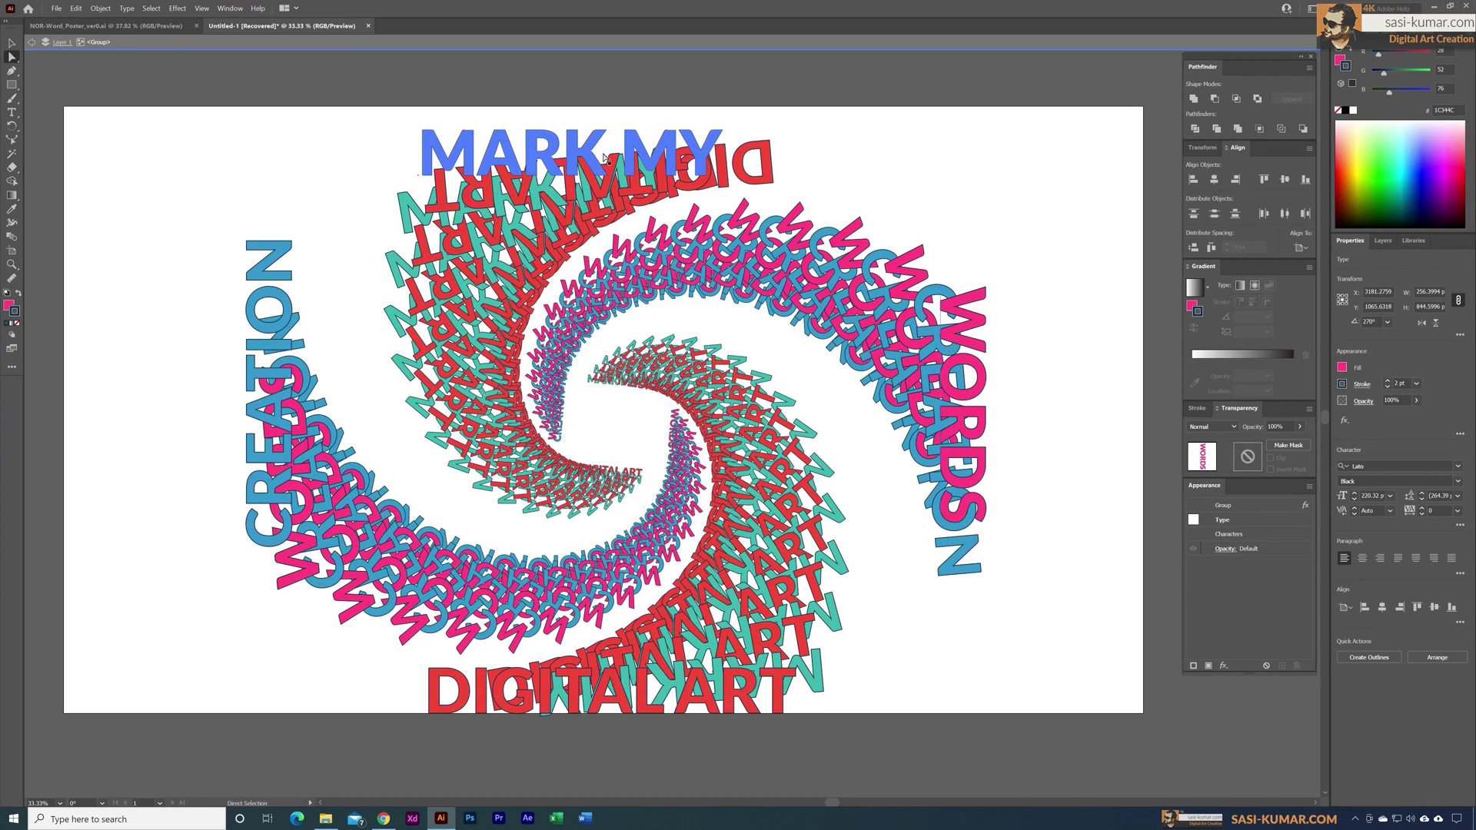
drag(592, 168, 597, 161)
click(547, 81)
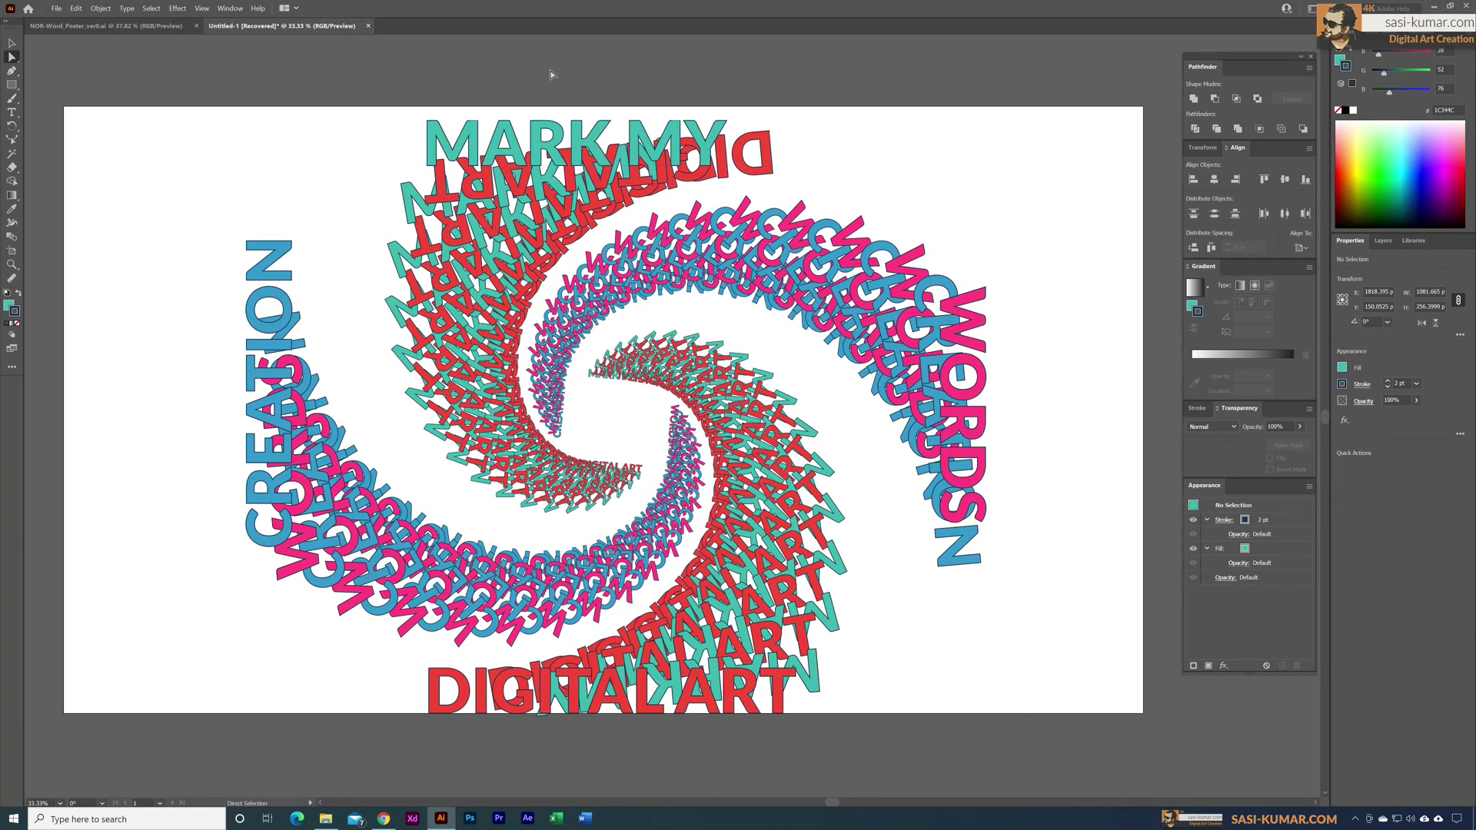
Switch to the finished purple NOR-Word_Poster document
click(13, 43)
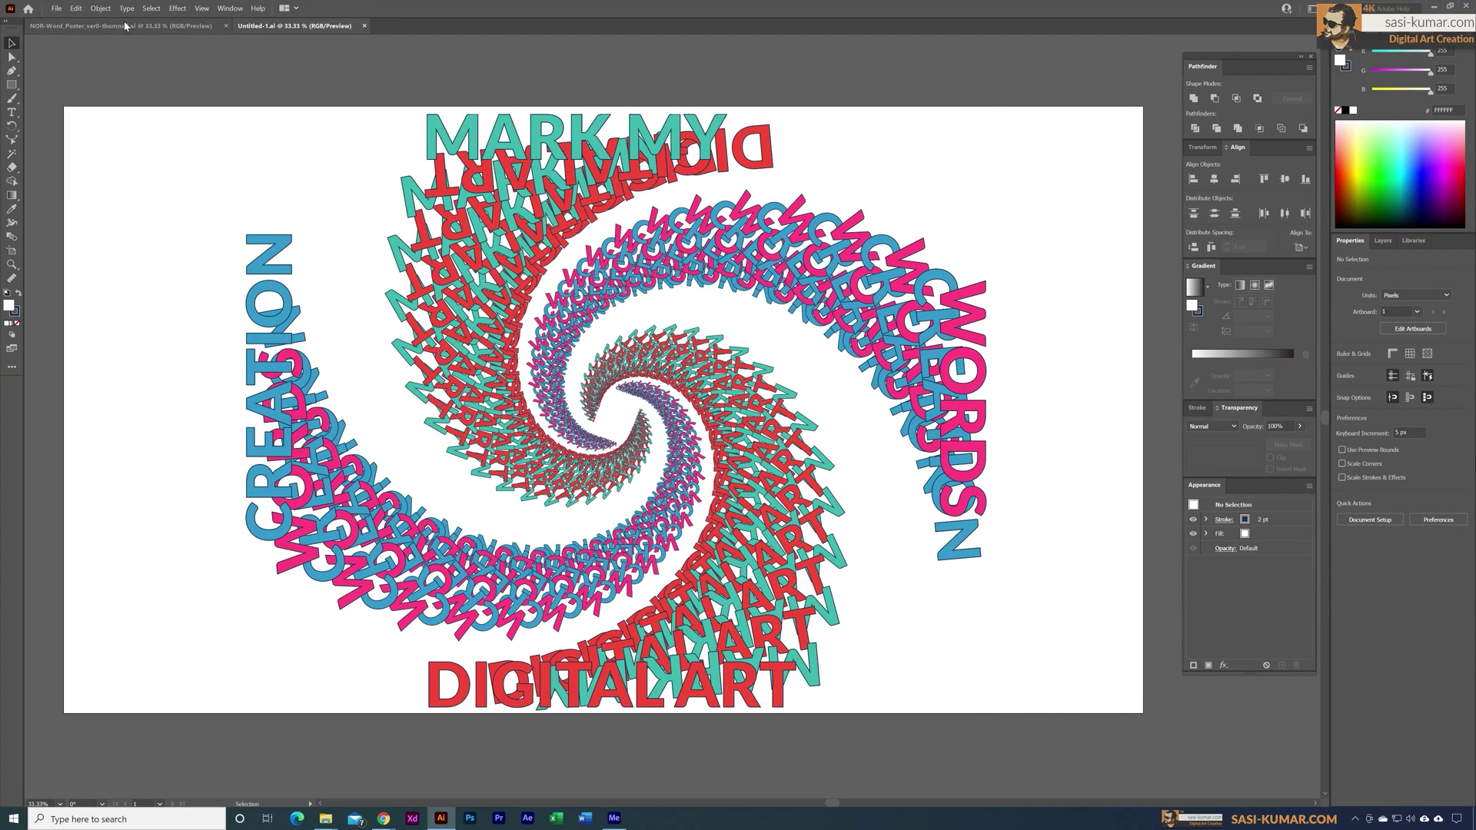
click(125, 25)
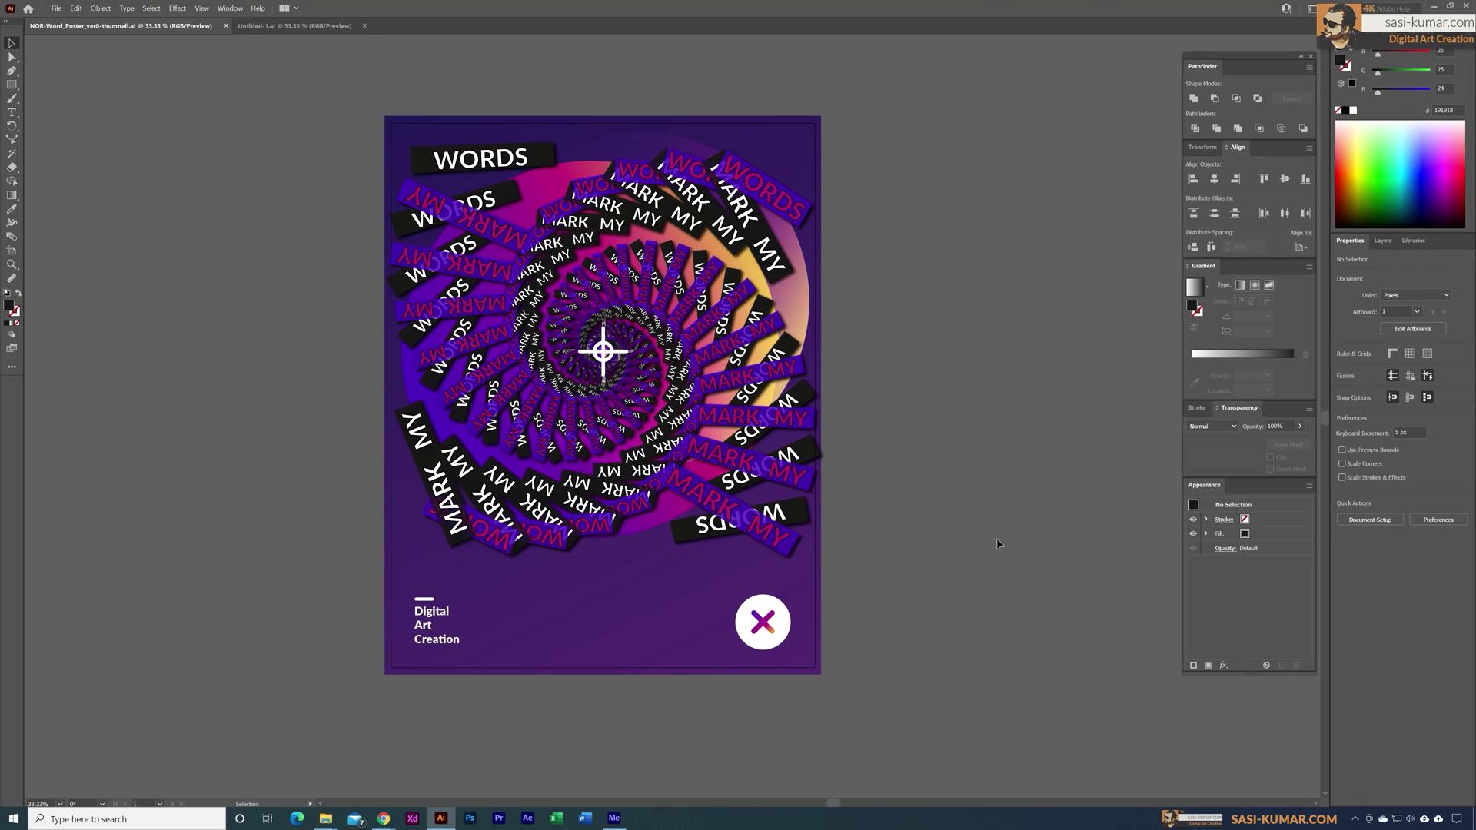
click(295, 25)
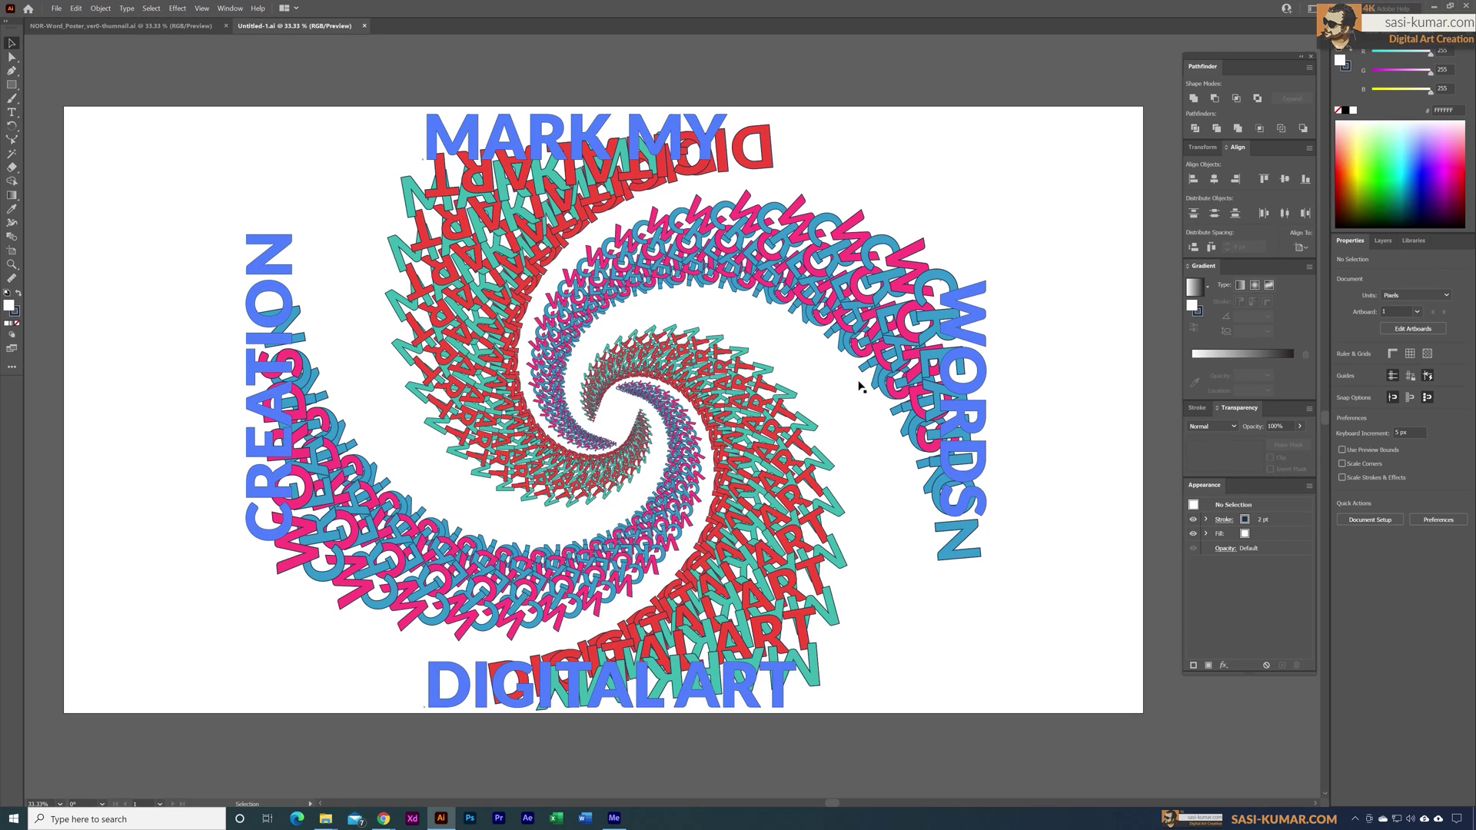
key(ctrl+Tab)
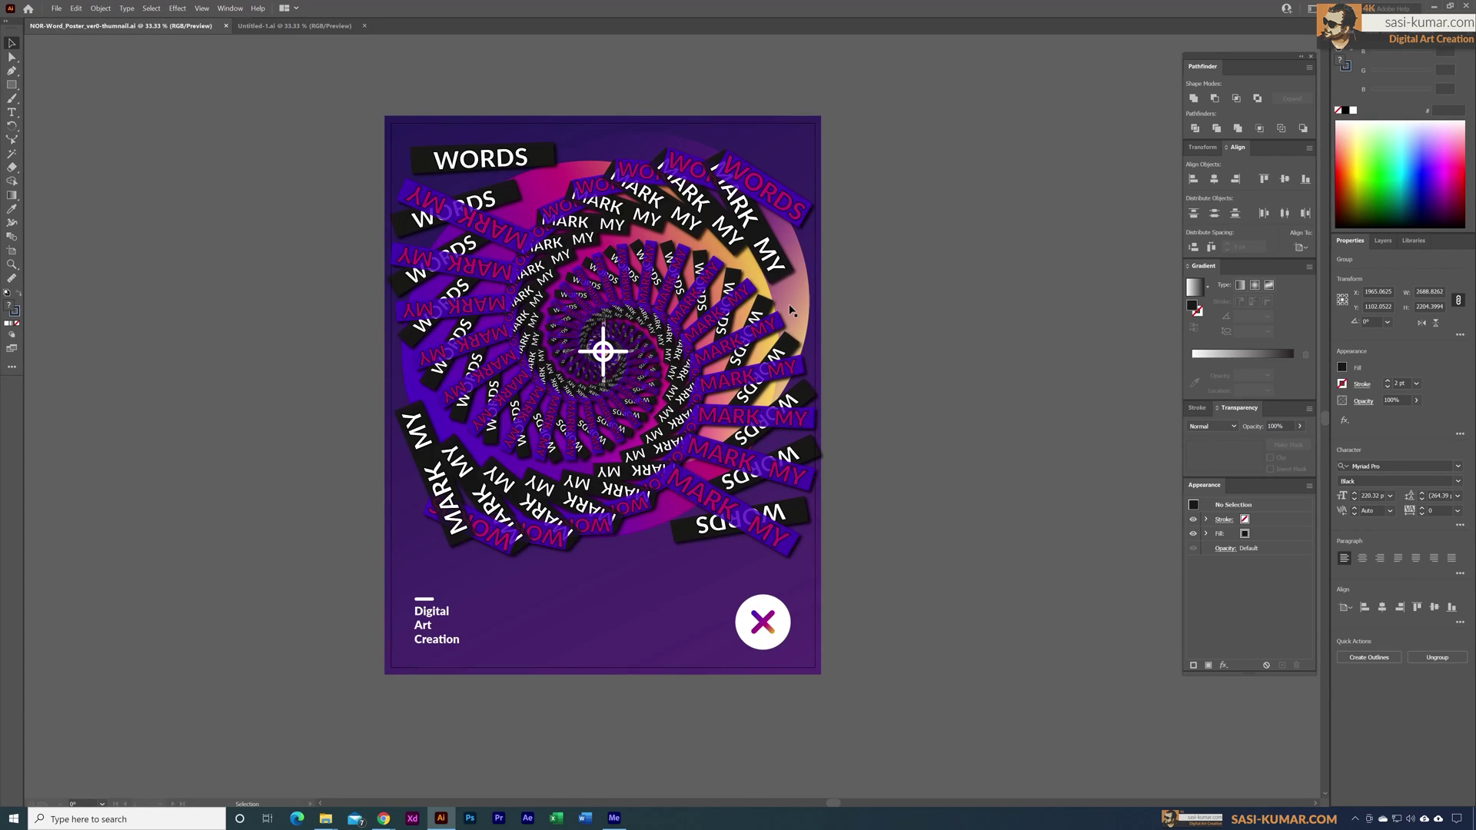
Isolate the top-right WORDS group, zoom in, and select its purple background band
click(799, 221)
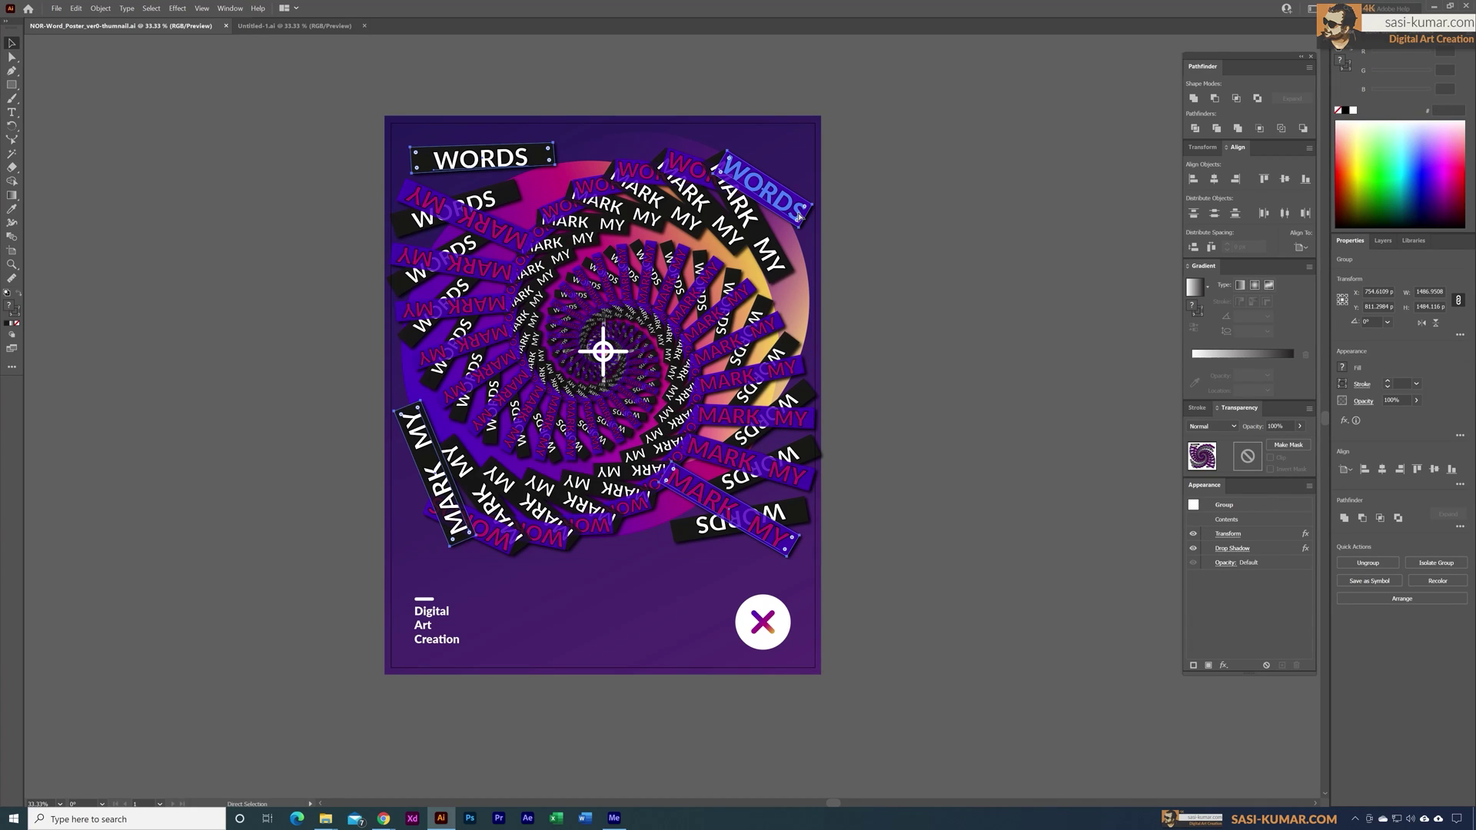
key(ctrl+plus)
key(ctrl+plus)
key(ctrl+plus)
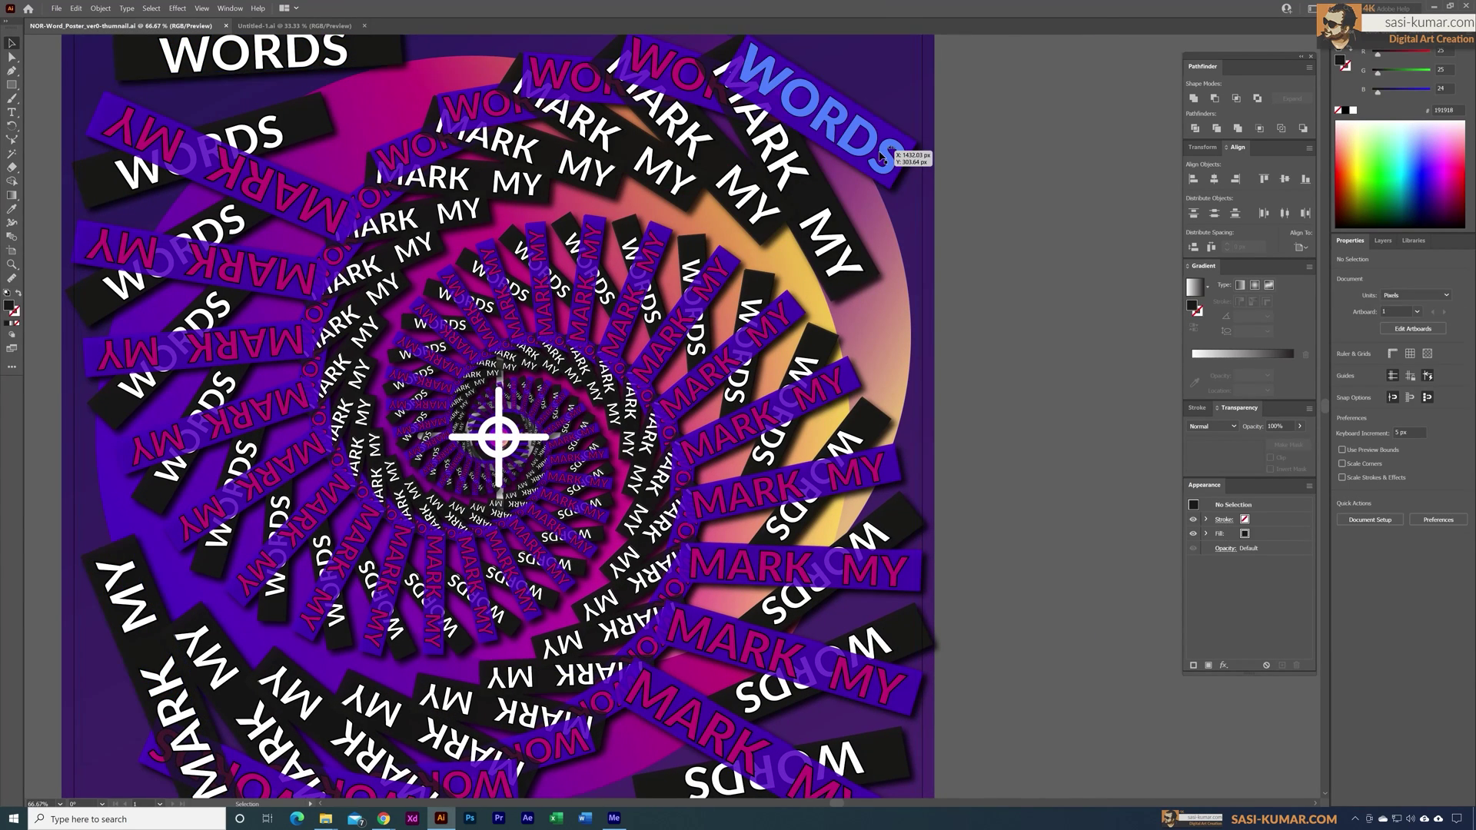
double_click(881, 156)
click(890, 165)
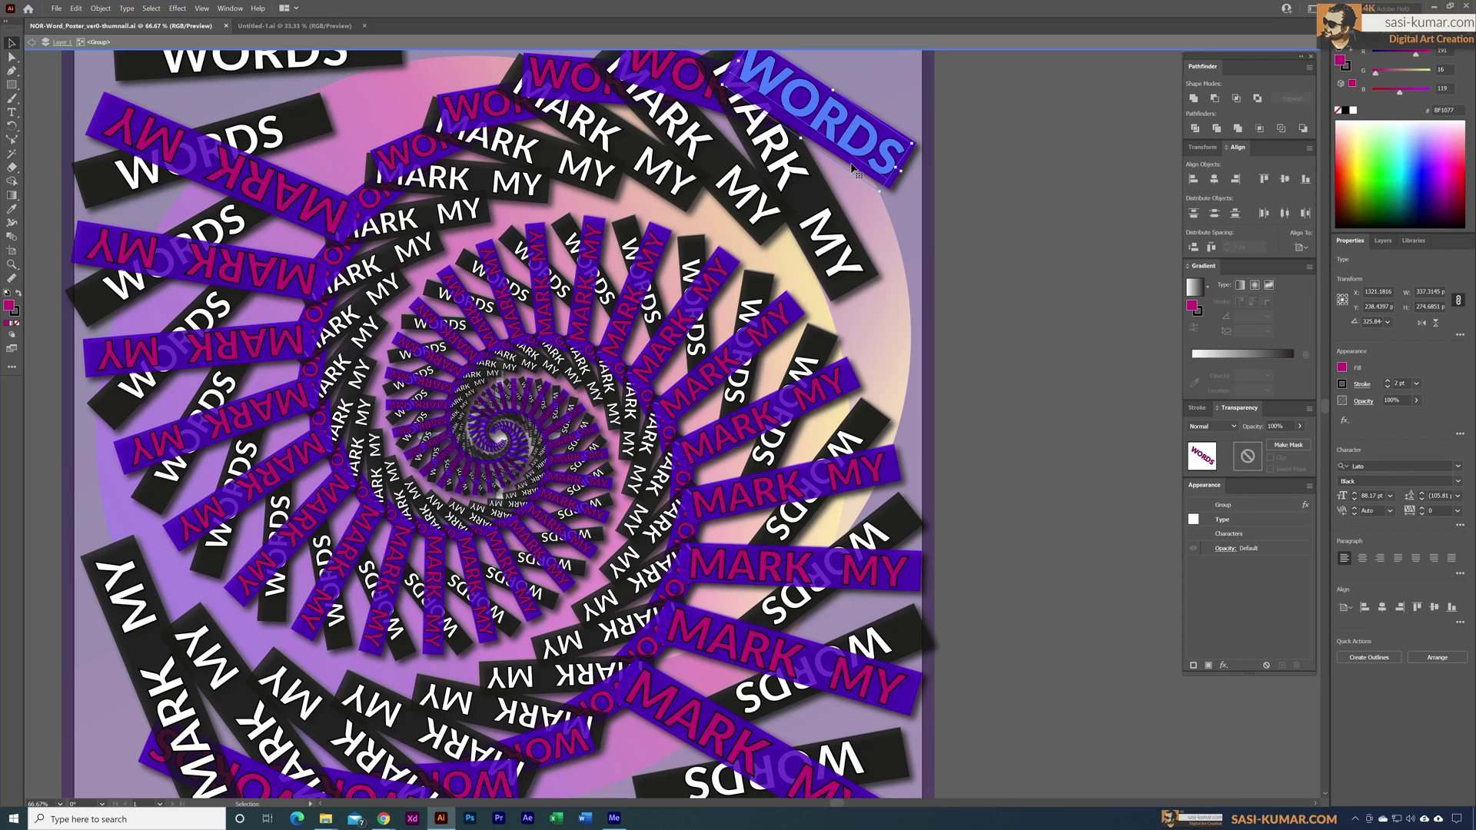
click(864, 178)
key(ctrl+plus)
key(ctrl+plus)
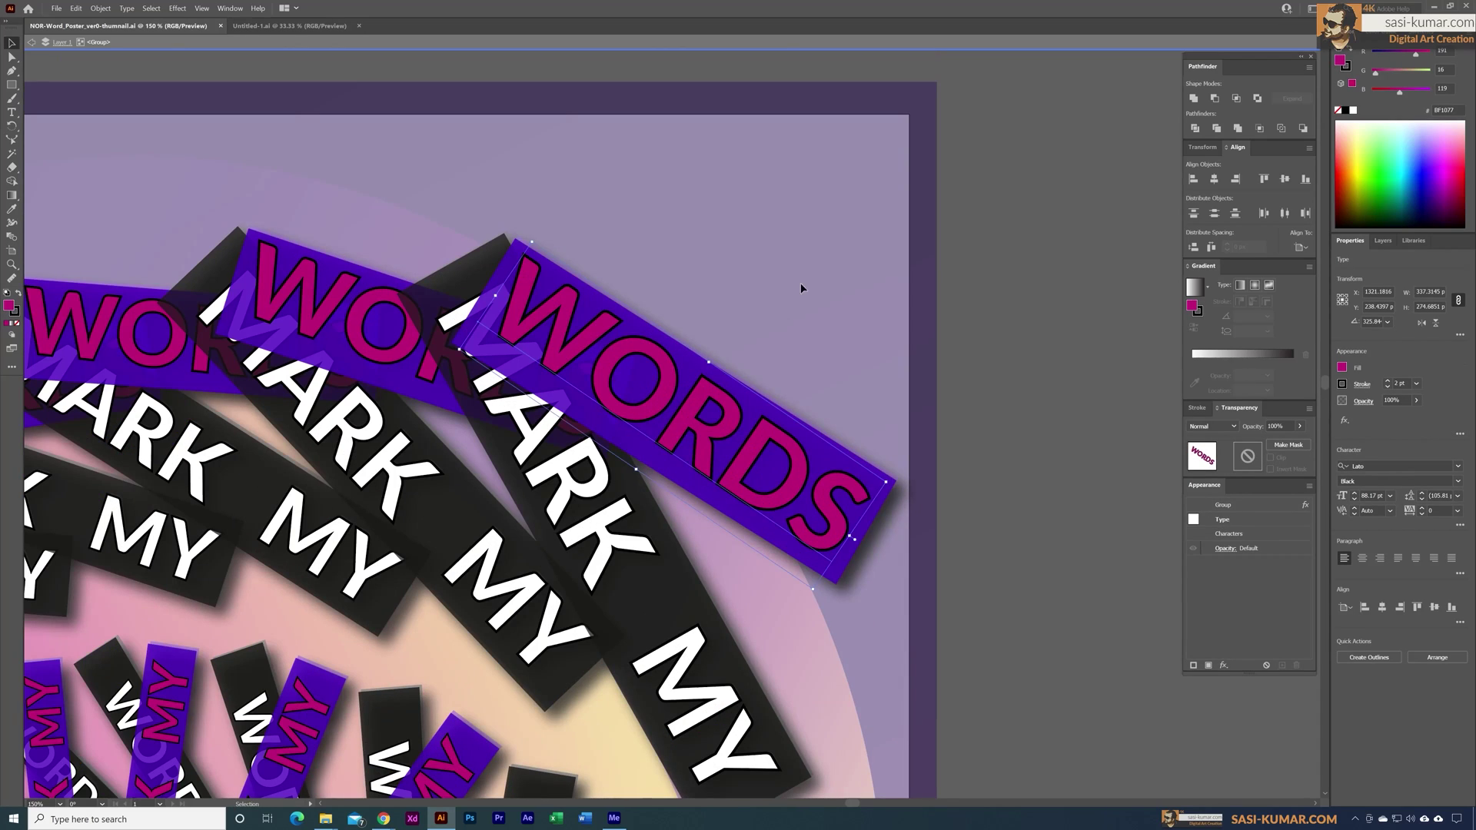
click(535, 267)
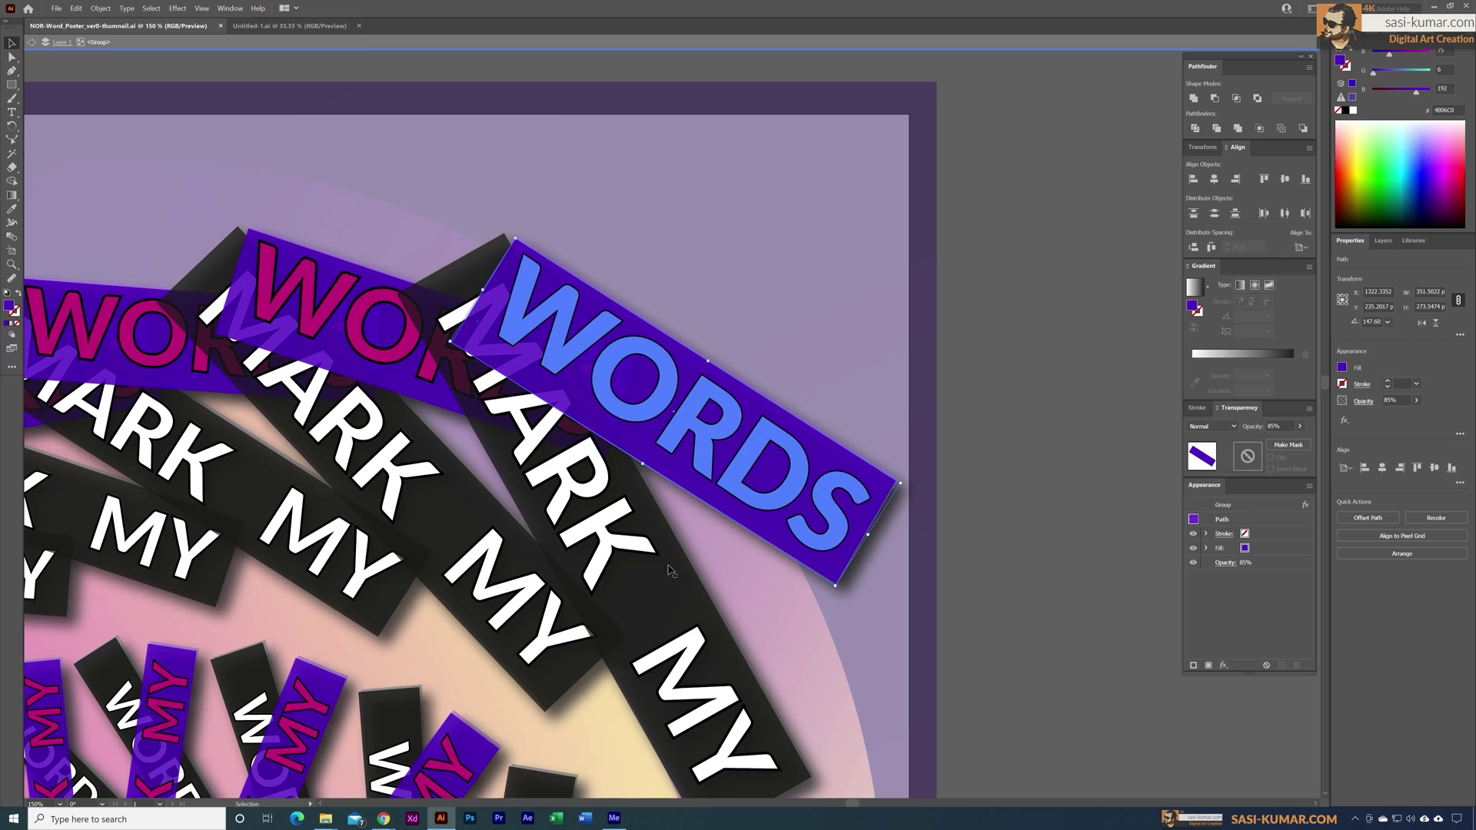
Zoom out to 50% around the poster and exit the isolated WORDS group to view the full poster
key(ctrl+minus)
key(ctrl+minus)
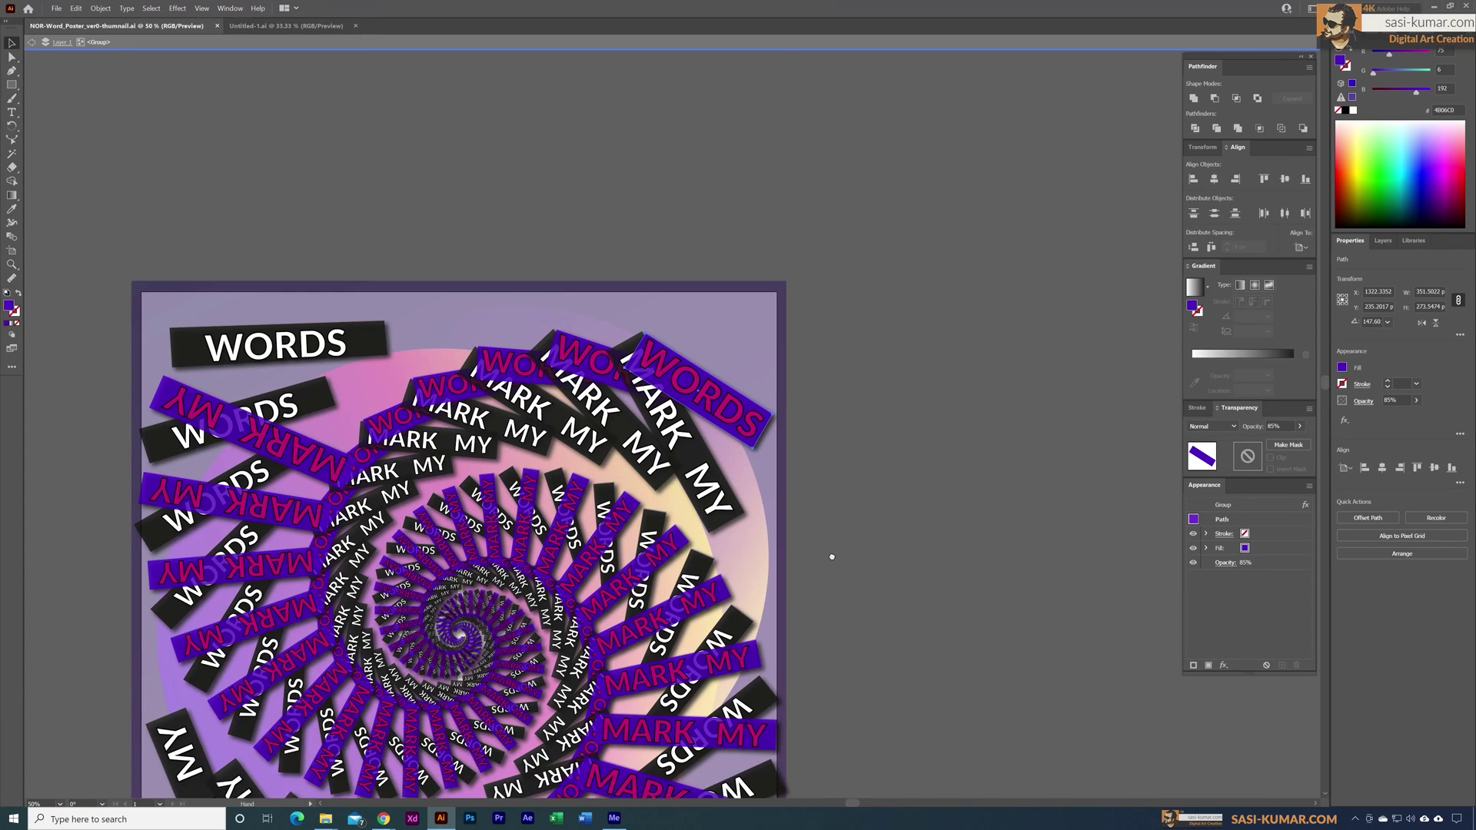
drag(830, 554, 909, 455)
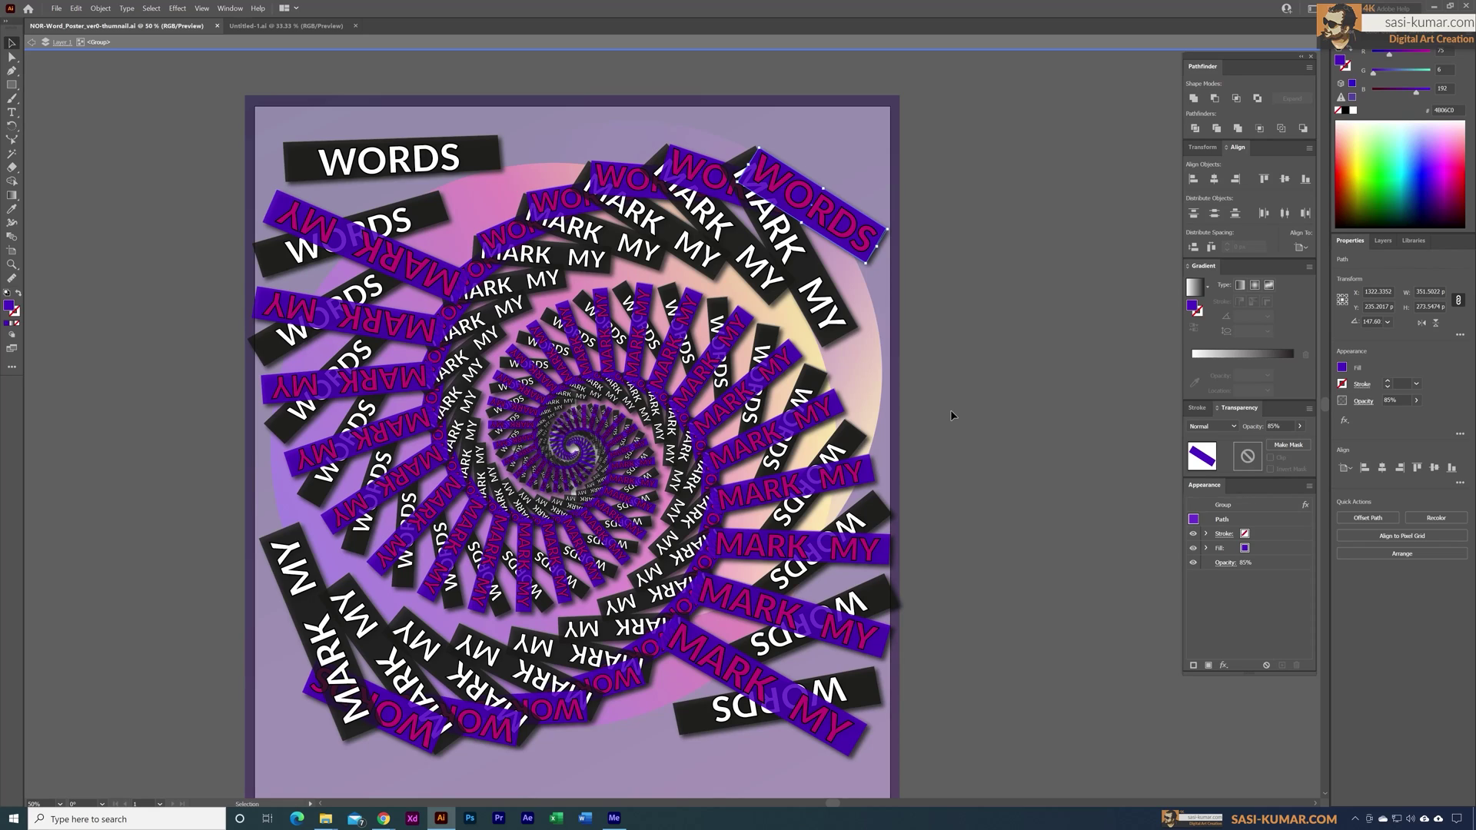
key(ctrl+plus)
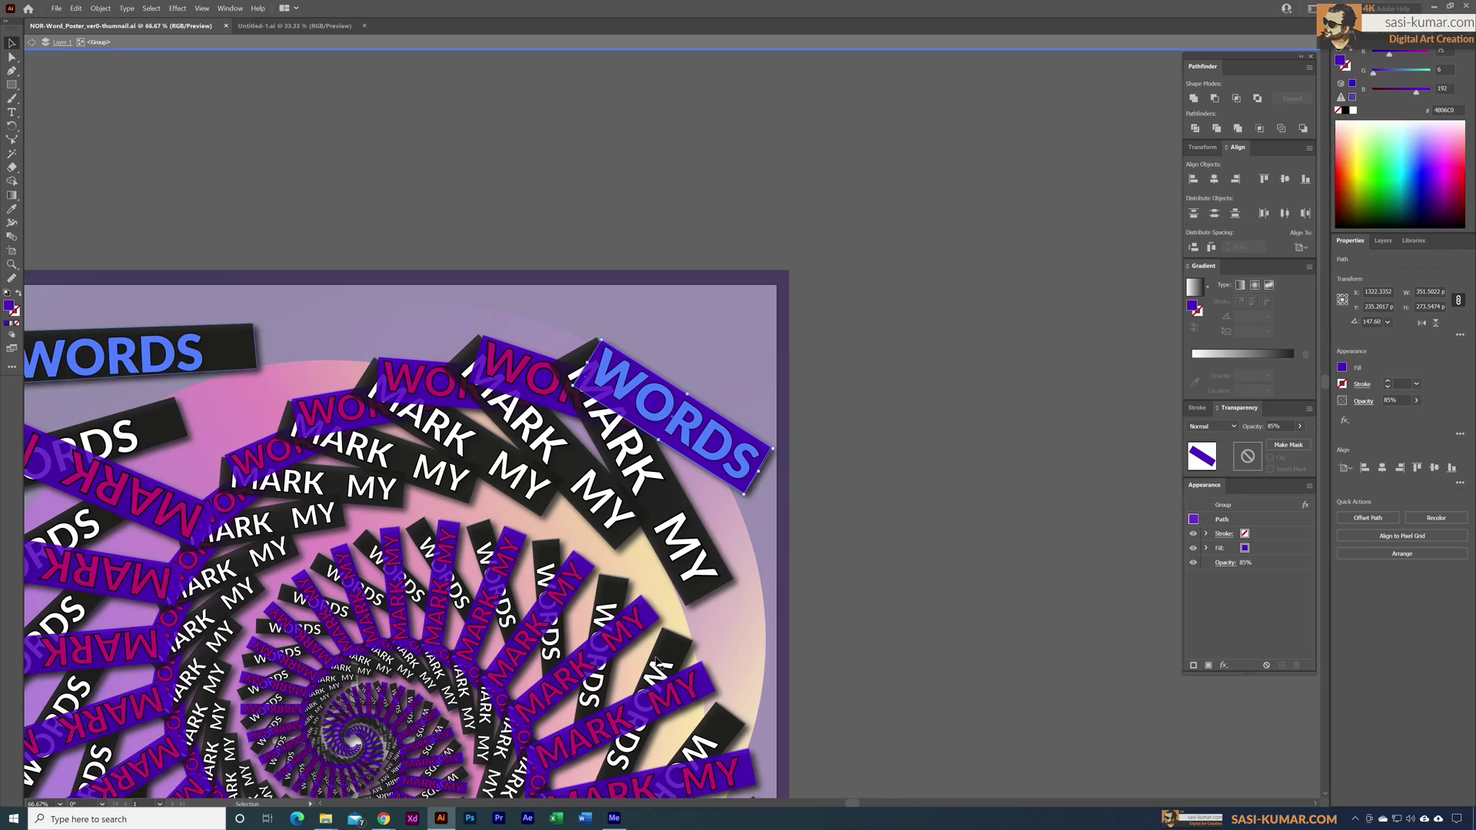
key(ctrl+minus)
drag(675, 570, 801, 458)
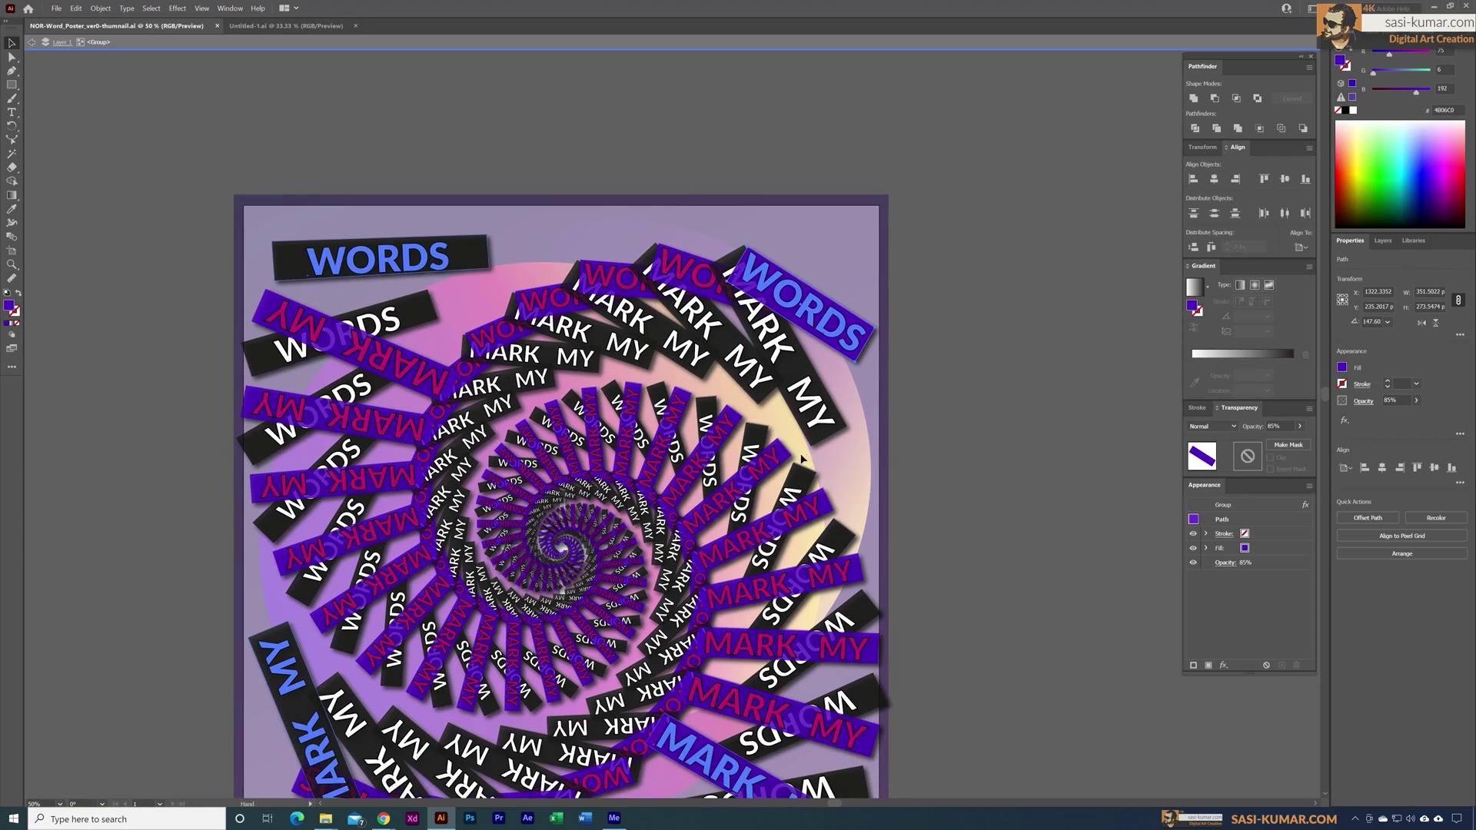
drag(705, 626, 762, 519)
scroll(754, 307, up, 5)
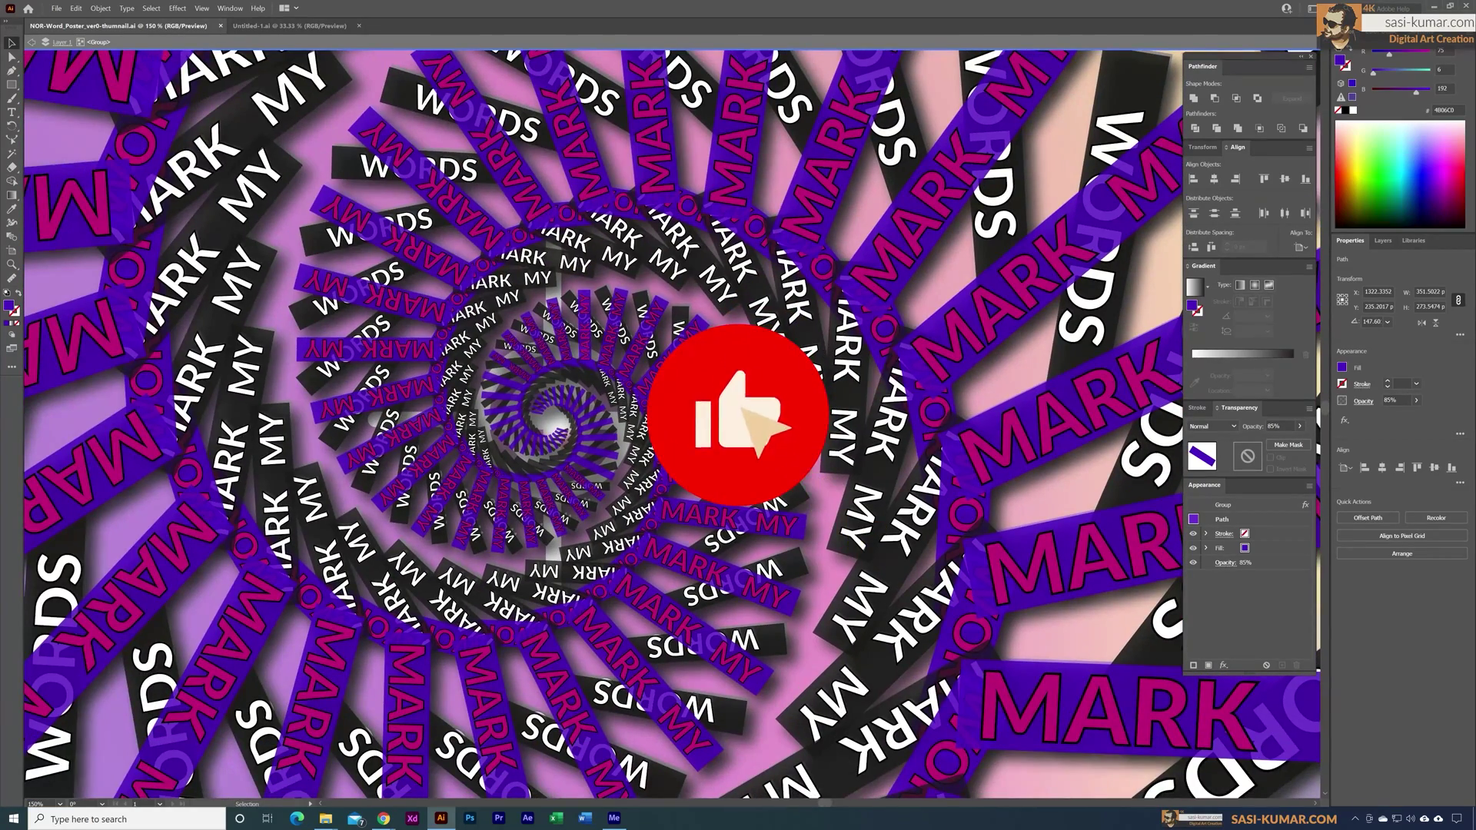
scroll(732, 528, down, 4)
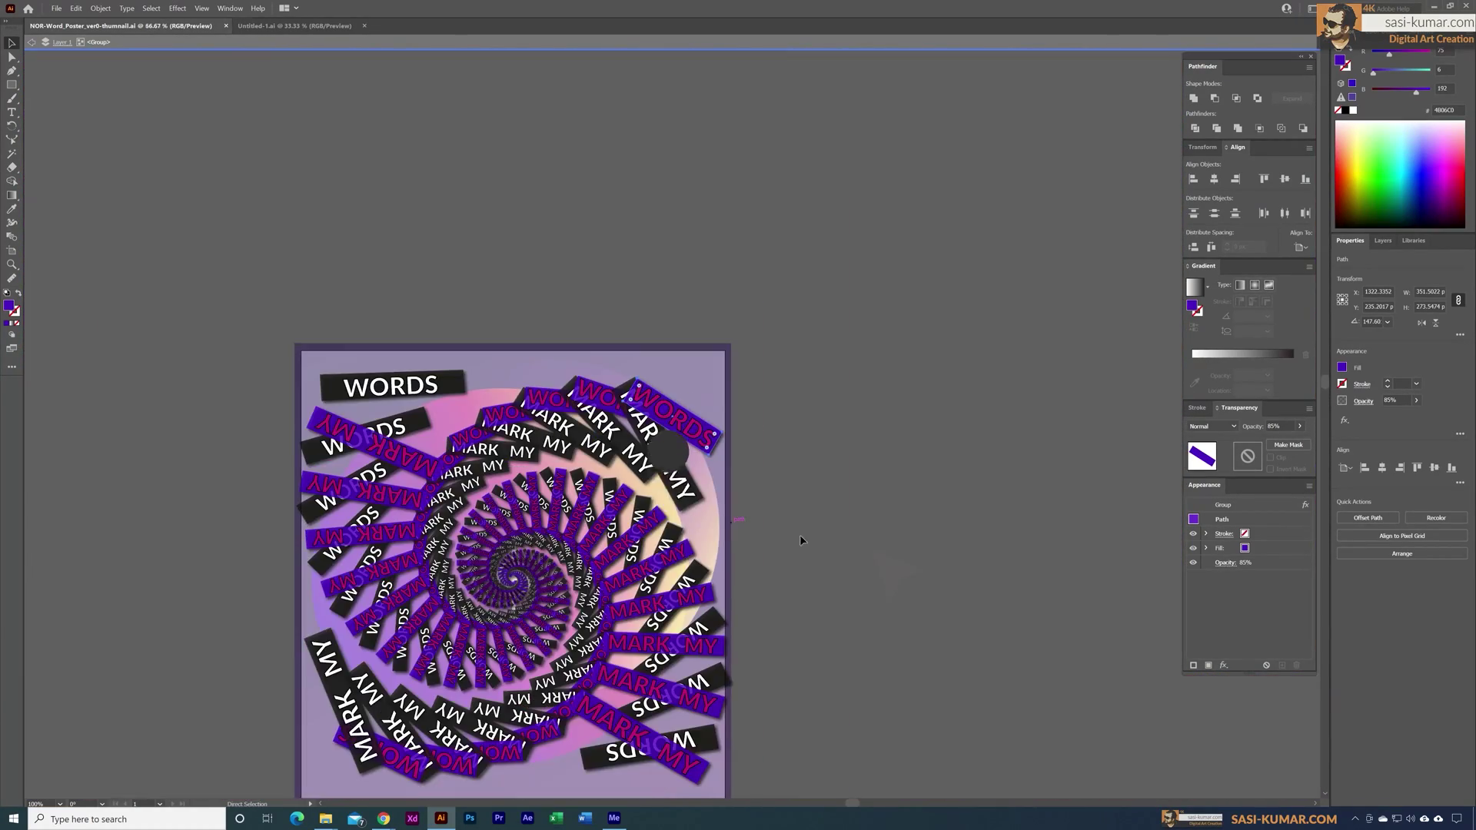
drag(799, 534, 887, 419)
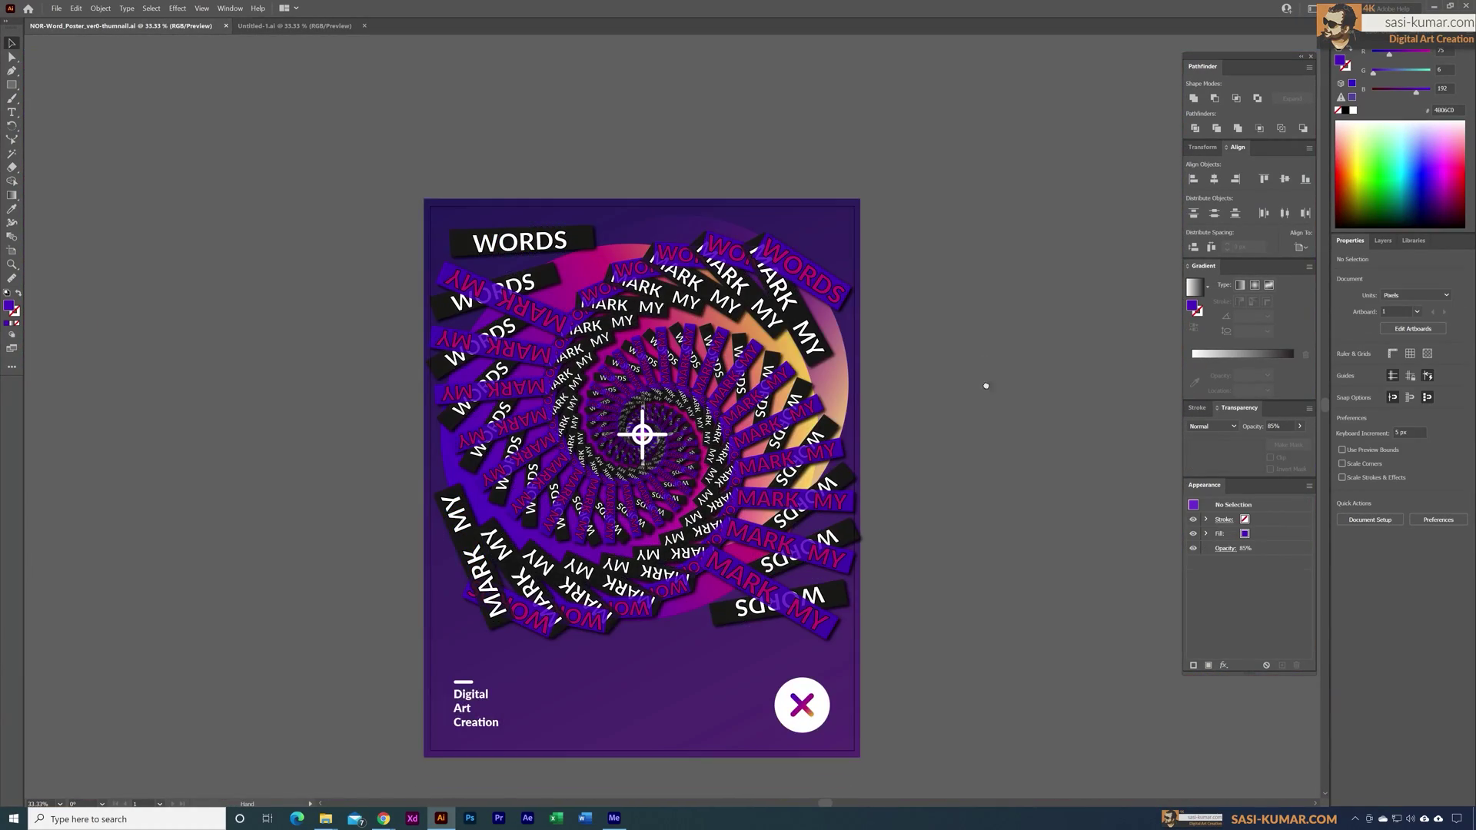
drag(984, 385, 940, 354)
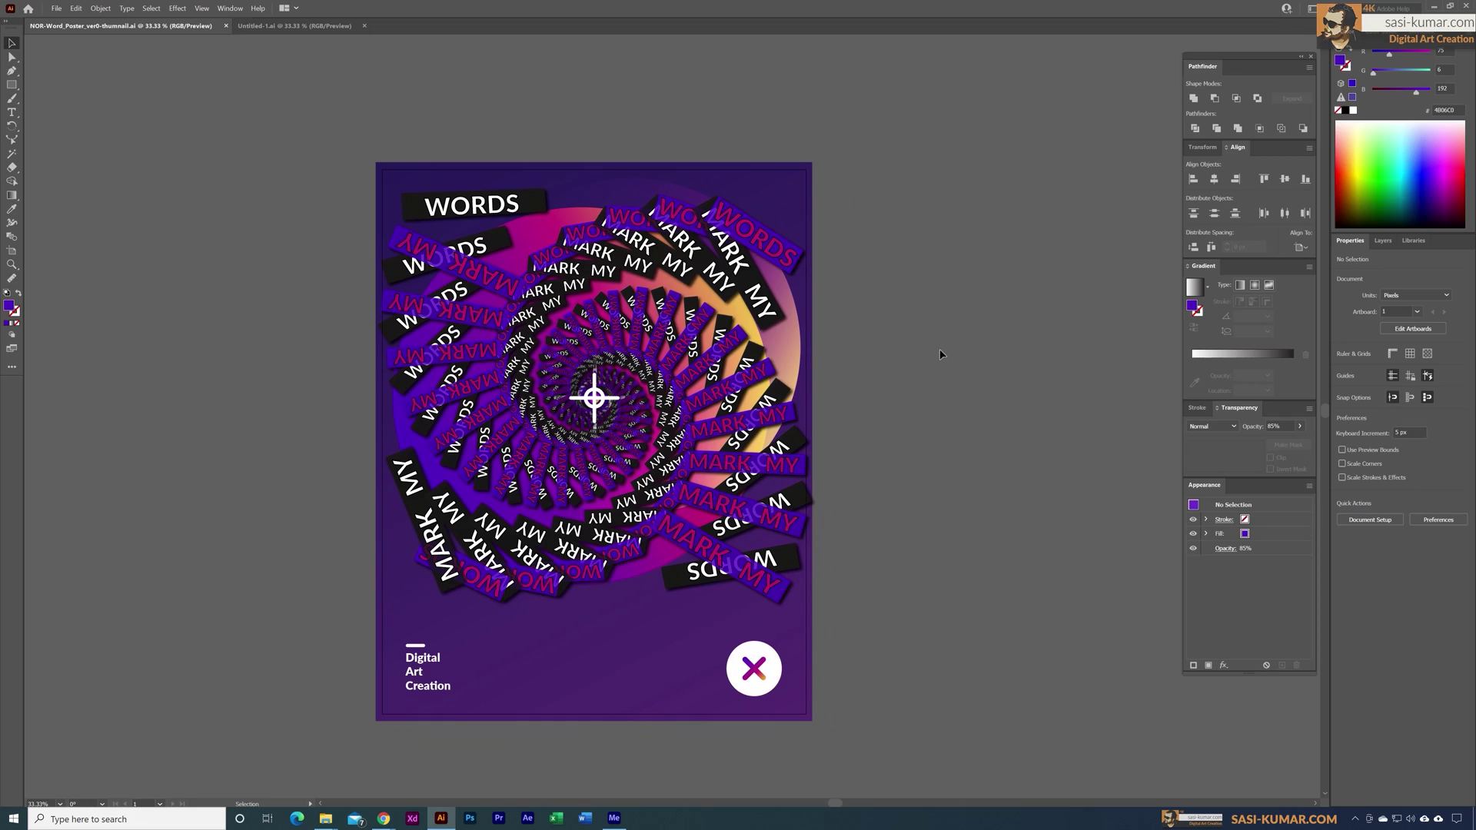